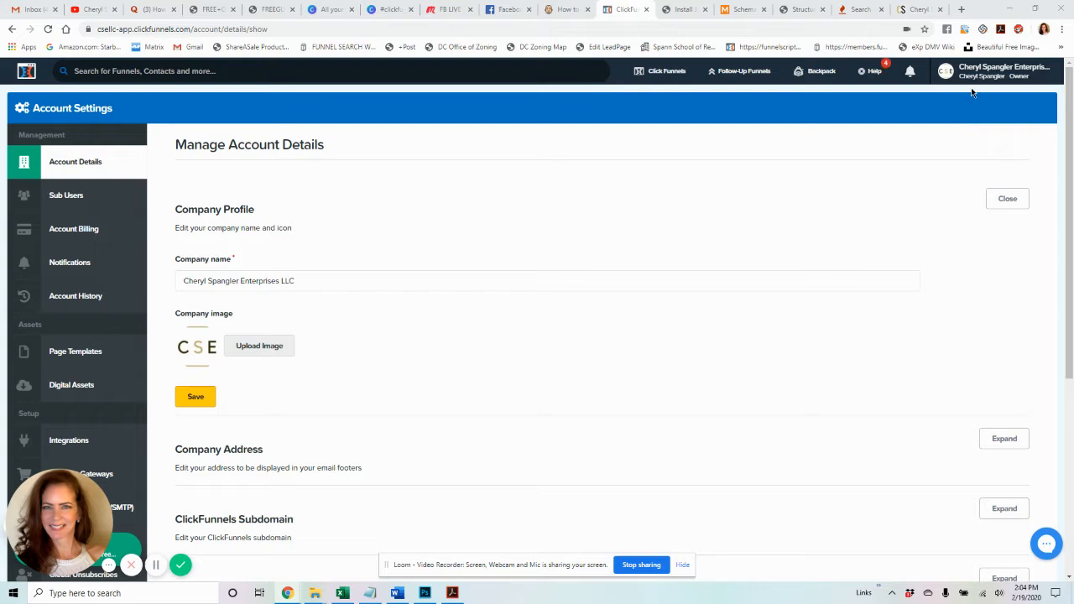
# - Open Account Settings from the top-right account menu to view Manage Account Details
pyautogui.moveTo(972, 77)
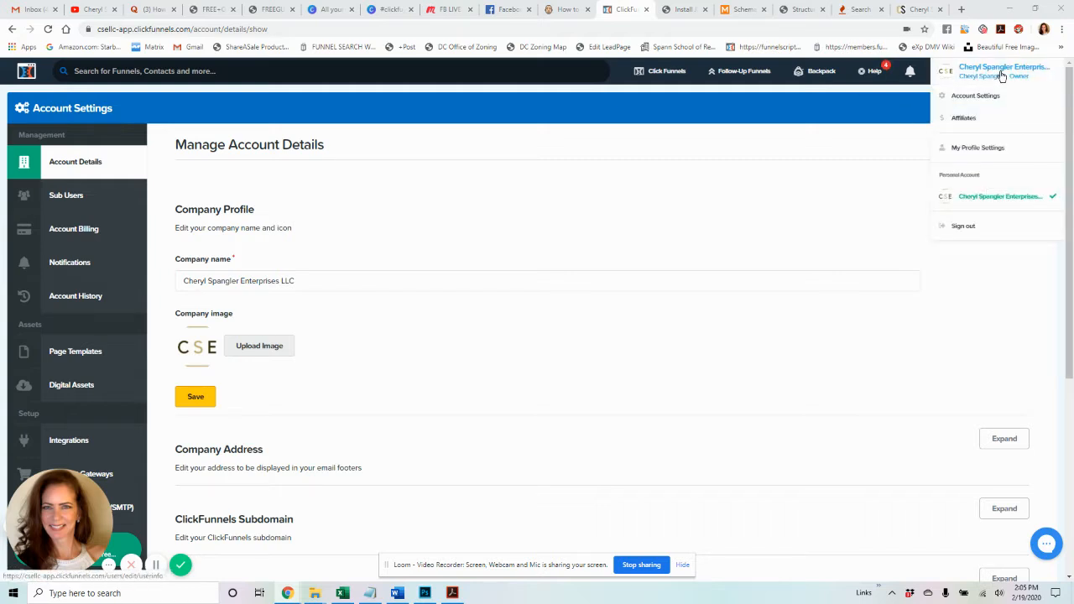
pyautogui.click(979, 101)
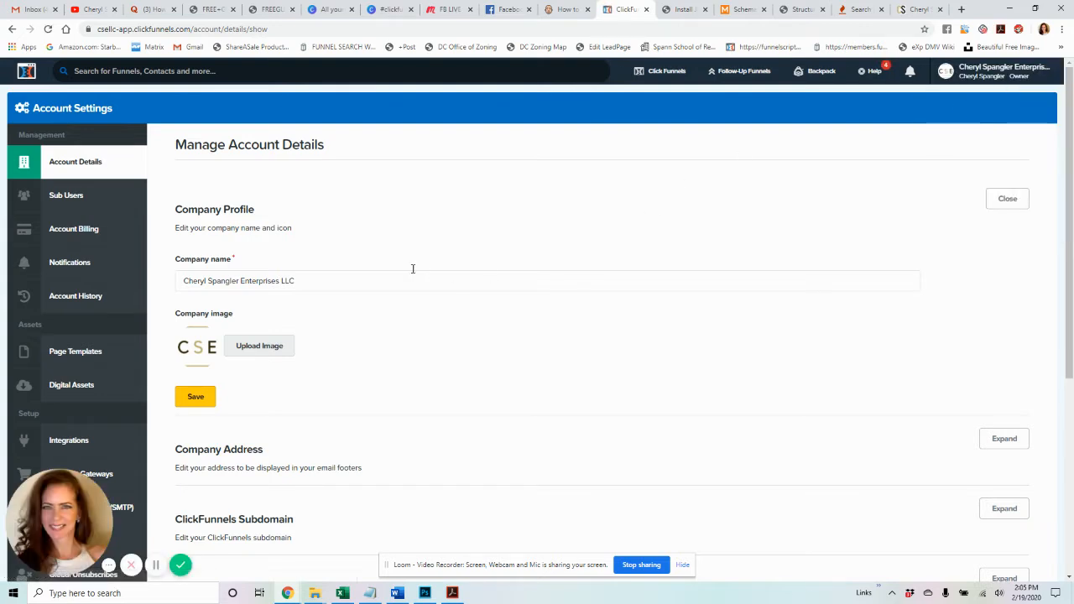
# - Open Account Billing and review the Actionetics MD subscription plan at $347/month
pyautogui.click(68, 228)
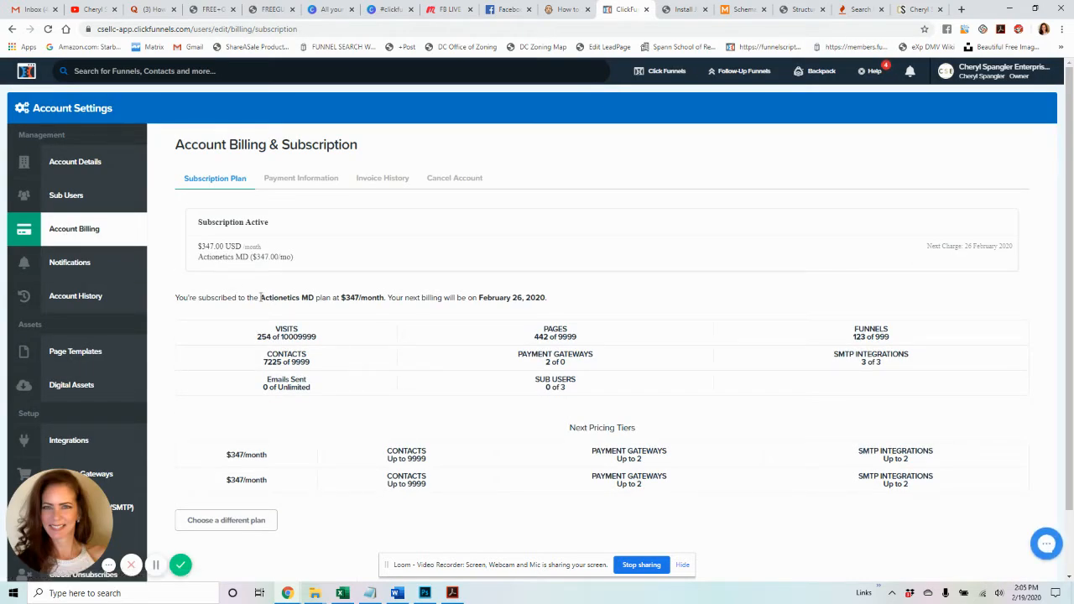
pyautogui.moveTo(198, 297); pyautogui.dragTo(314, 300)
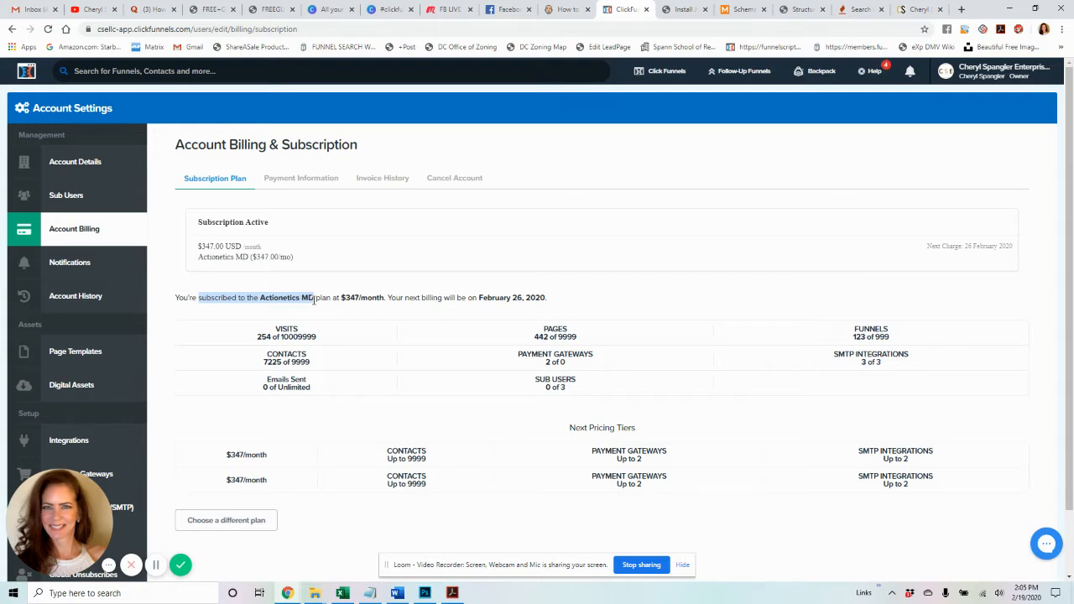
pyautogui.moveTo(314, 300); pyautogui.dragTo(385, 297)
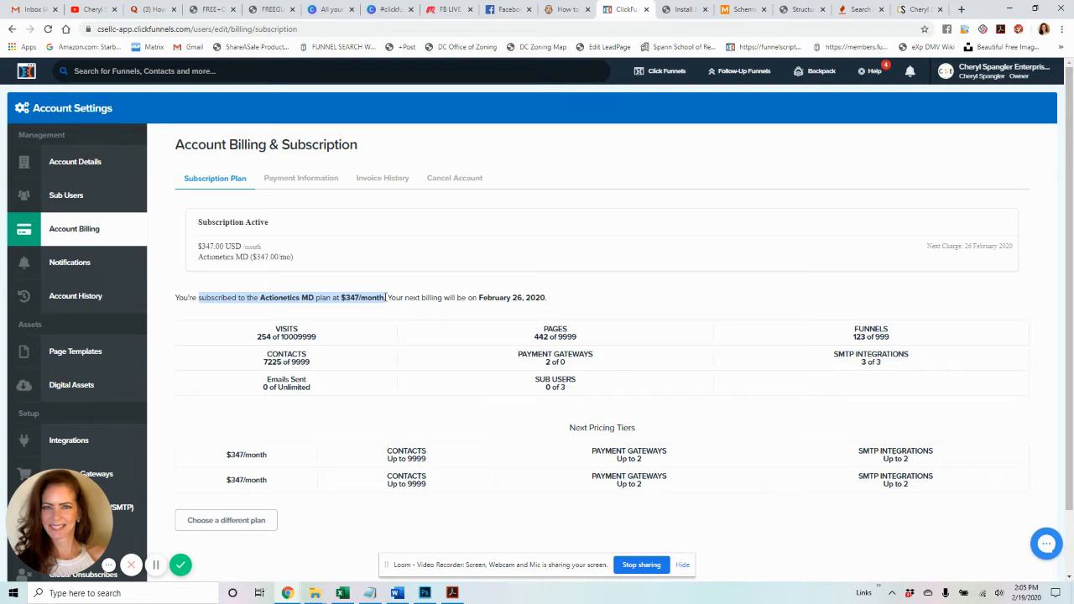
pyautogui.rightClick(386, 297)
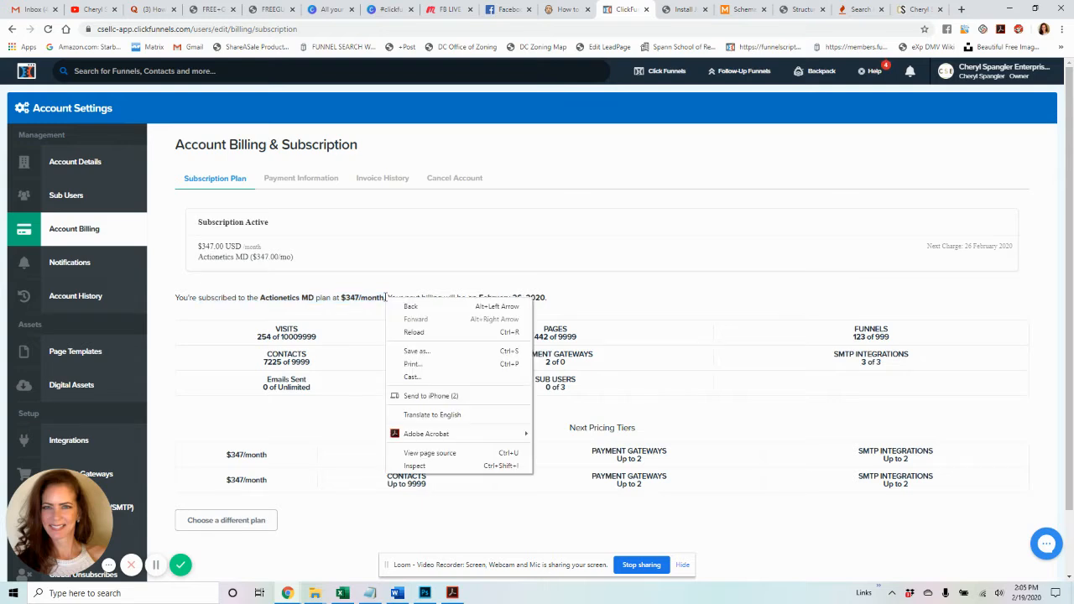
pyautogui.press('Escape')
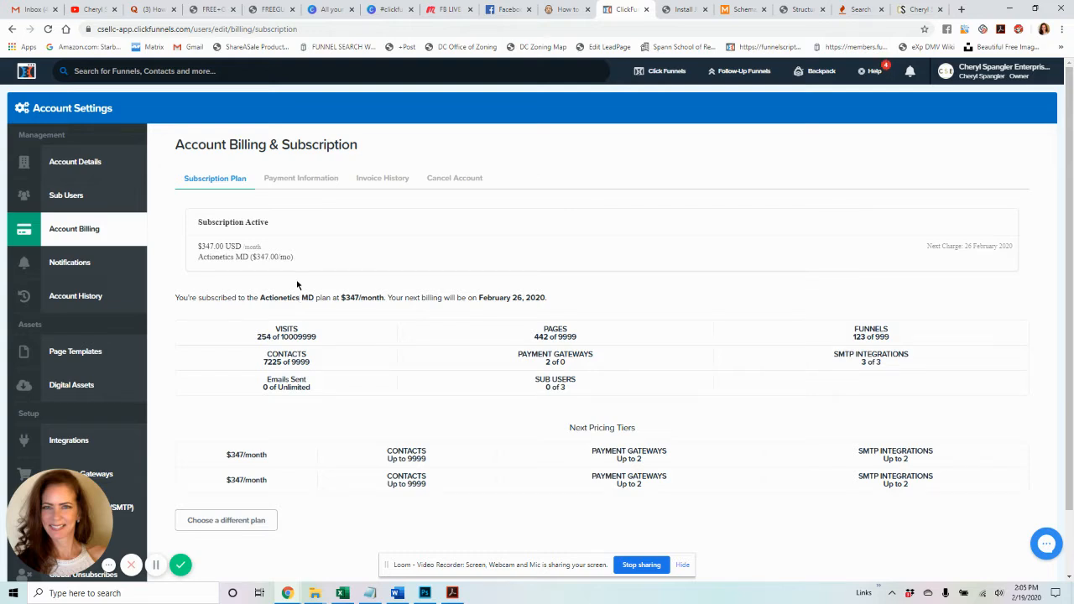
pyautogui.scroll(-2, 297, 292)
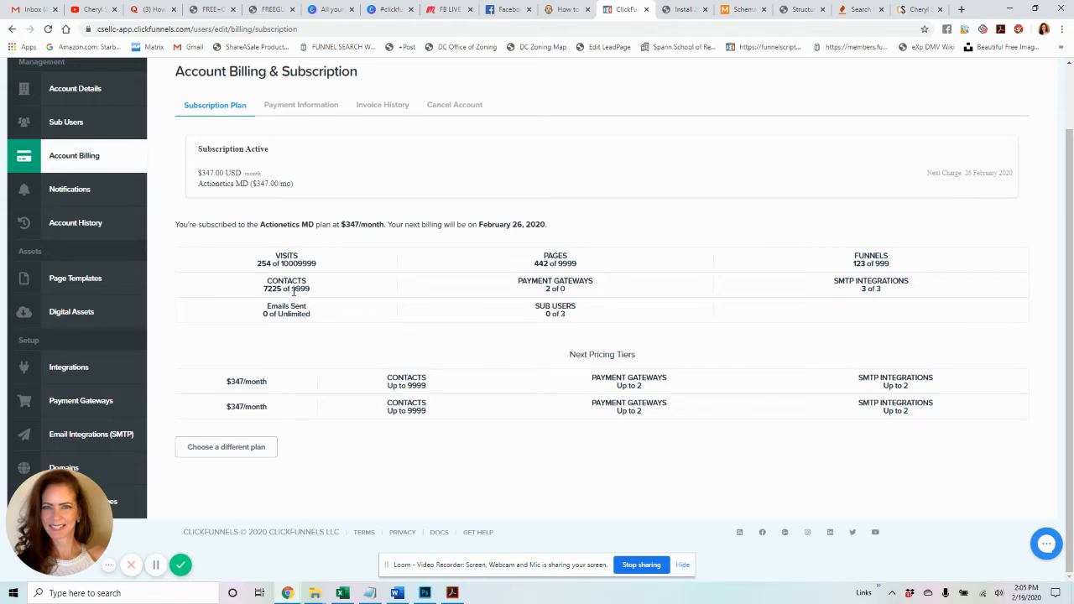
pyautogui.scroll(2, 293, 291)
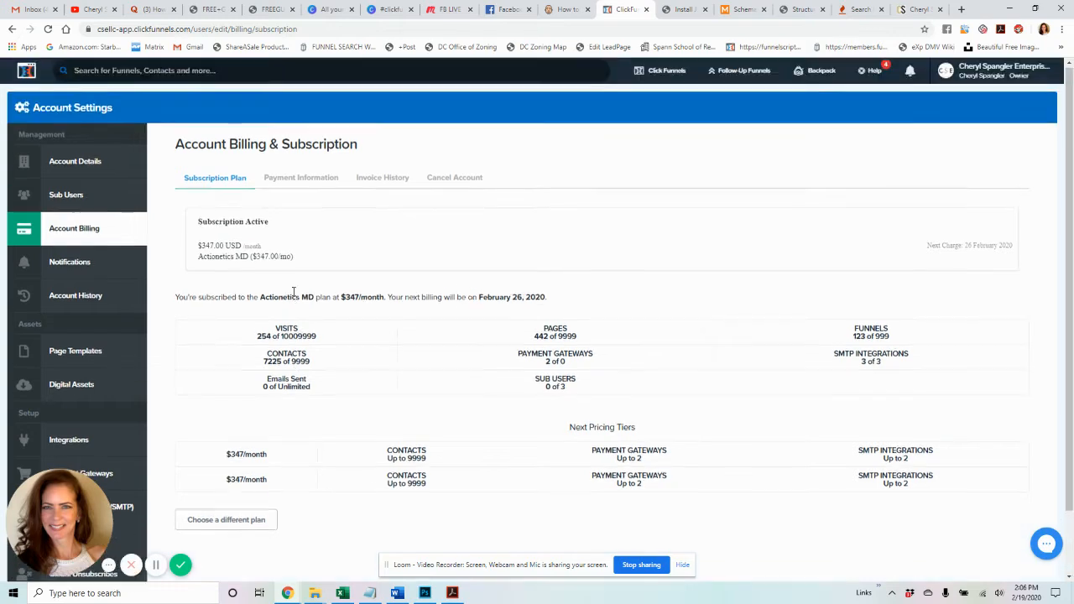
# - Go to Follow-Up Funnels > Broadcasts from the top navigation
pyautogui.moveTo(761, 78)
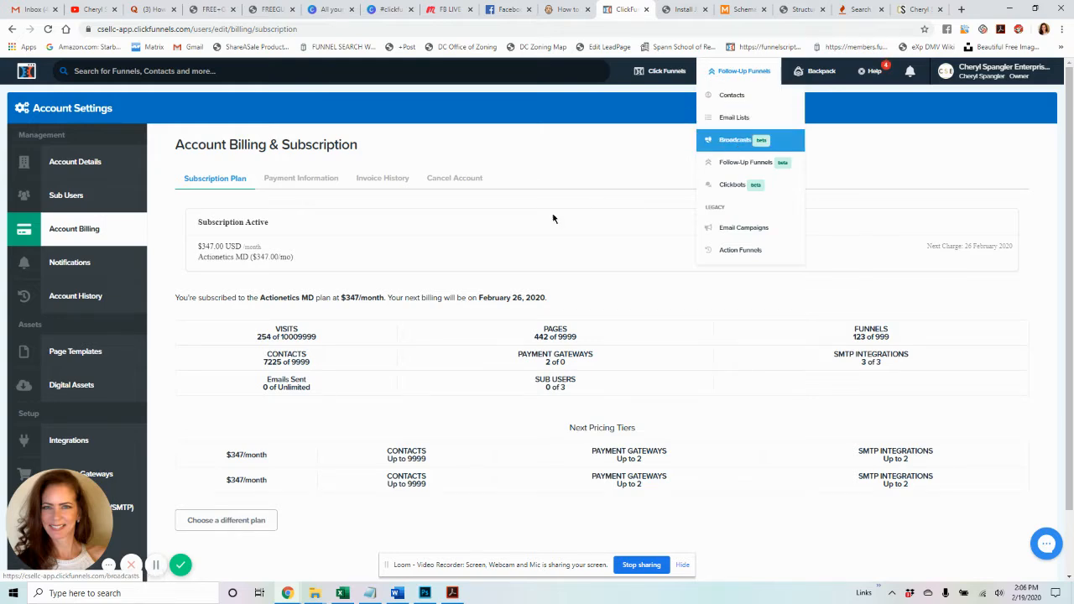
pyautogui.scroll(-1, 89, 292)
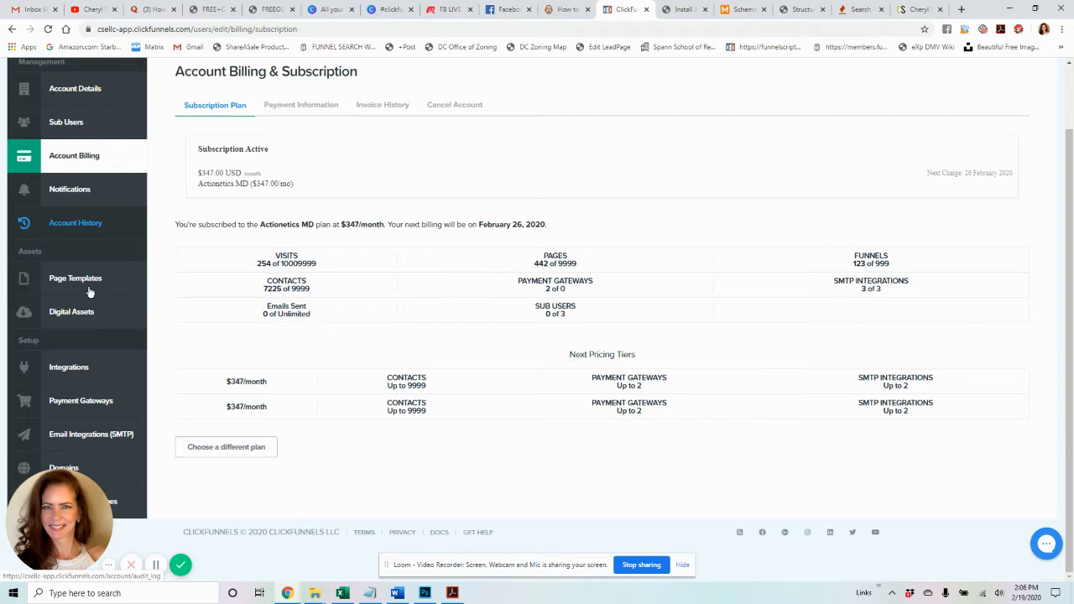
pyautogui.scroll(1, 96, 340)
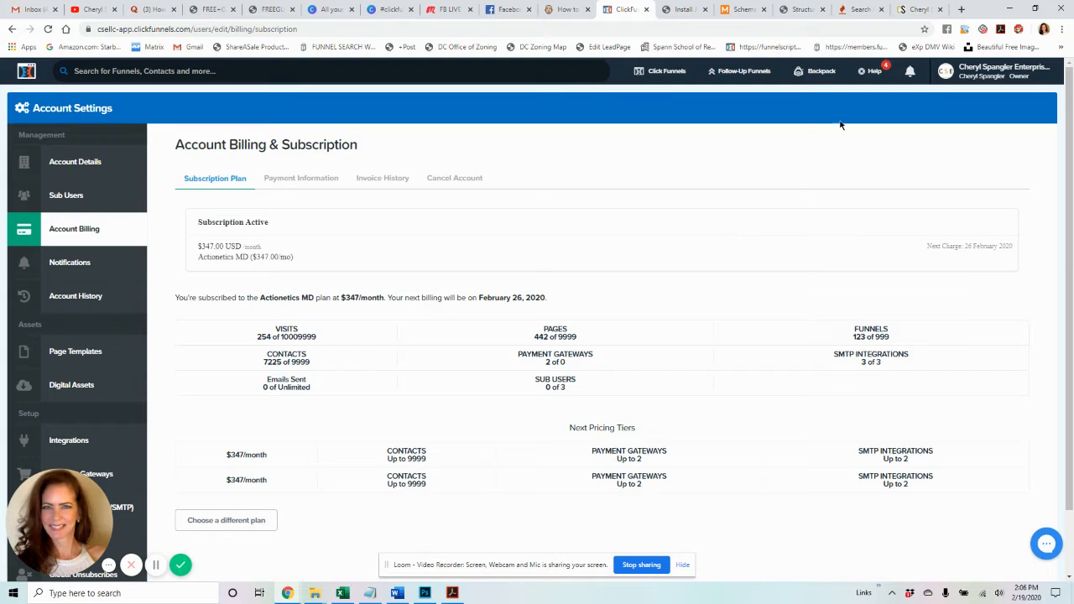
pyautogui.click(739, 143)
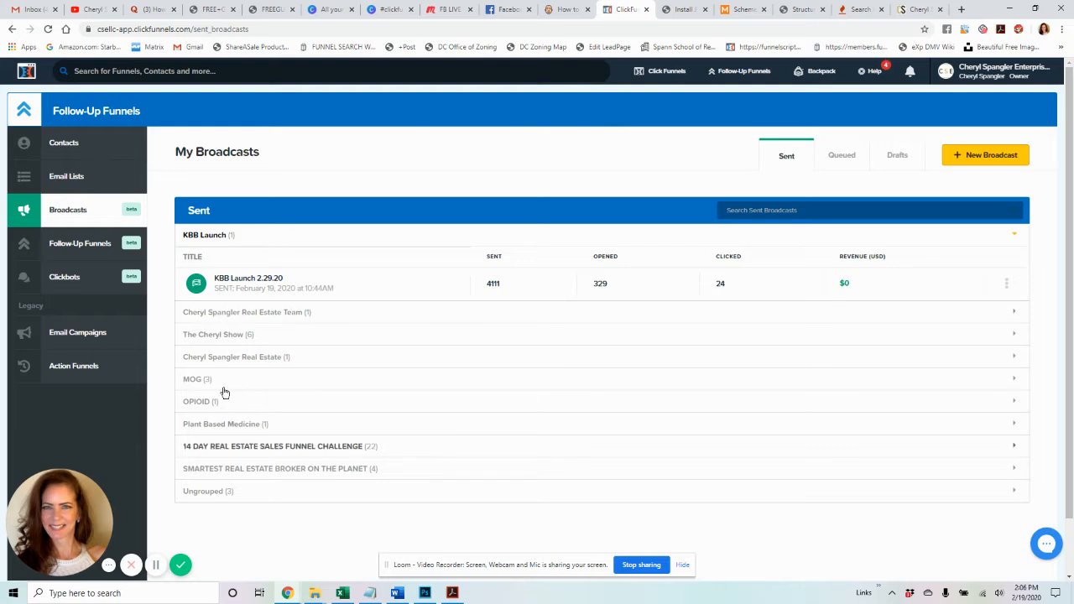
# - Expand the real estate team broadcast group (24 sent, 4 opened, 0 clicked), then collapse it
pyautogui.click(222, 315)
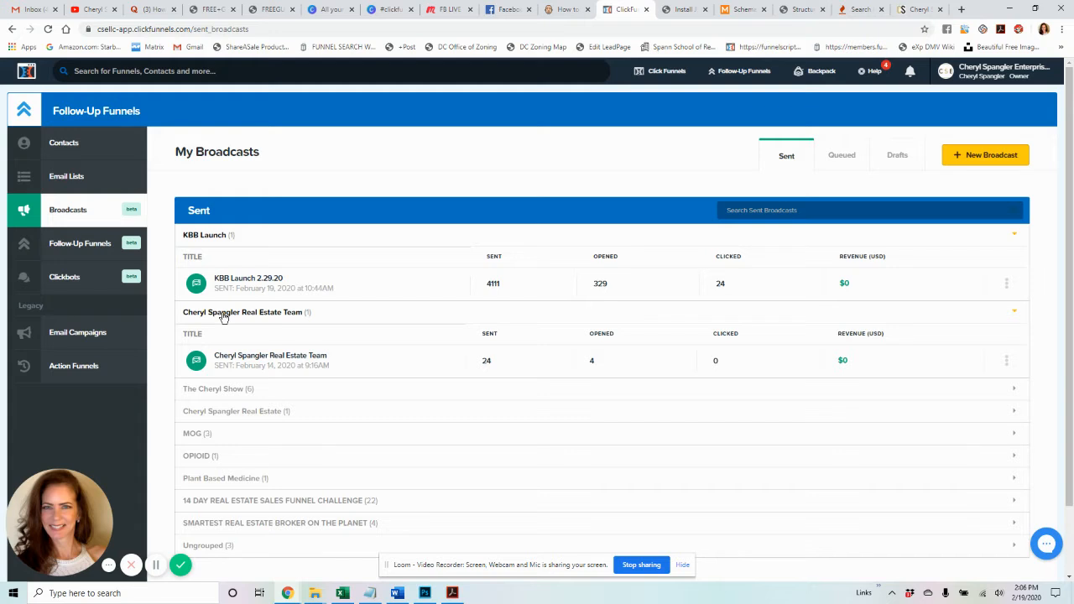
pyautogui.click(223, 317)
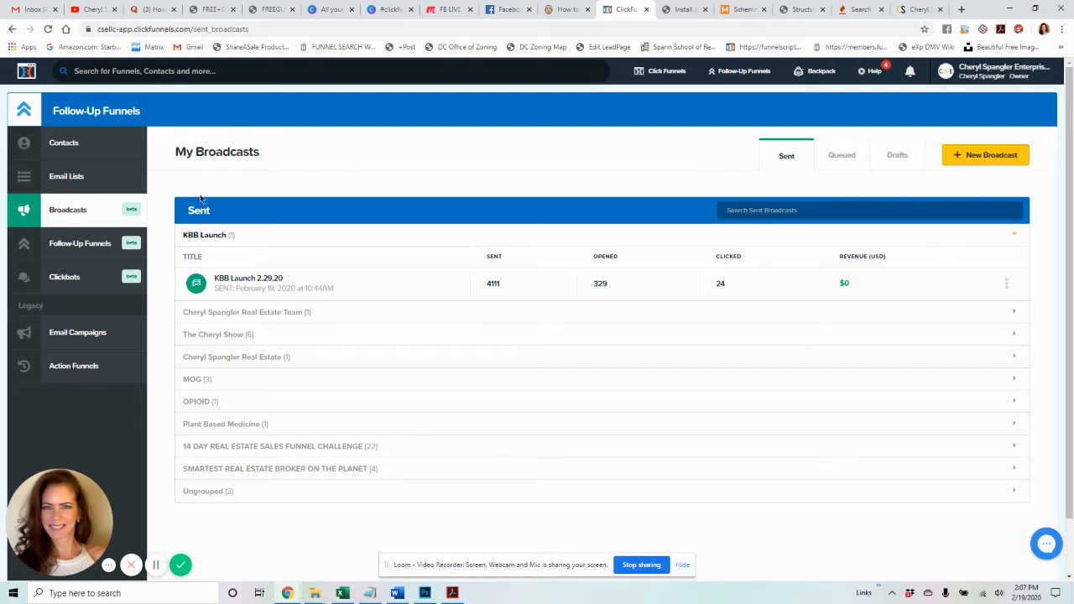
# - Open Email Lists and expand the Life Coach Box, Generic Repair Company and Rich Niche Waitlist groups
pyautogui.click(69, 182)
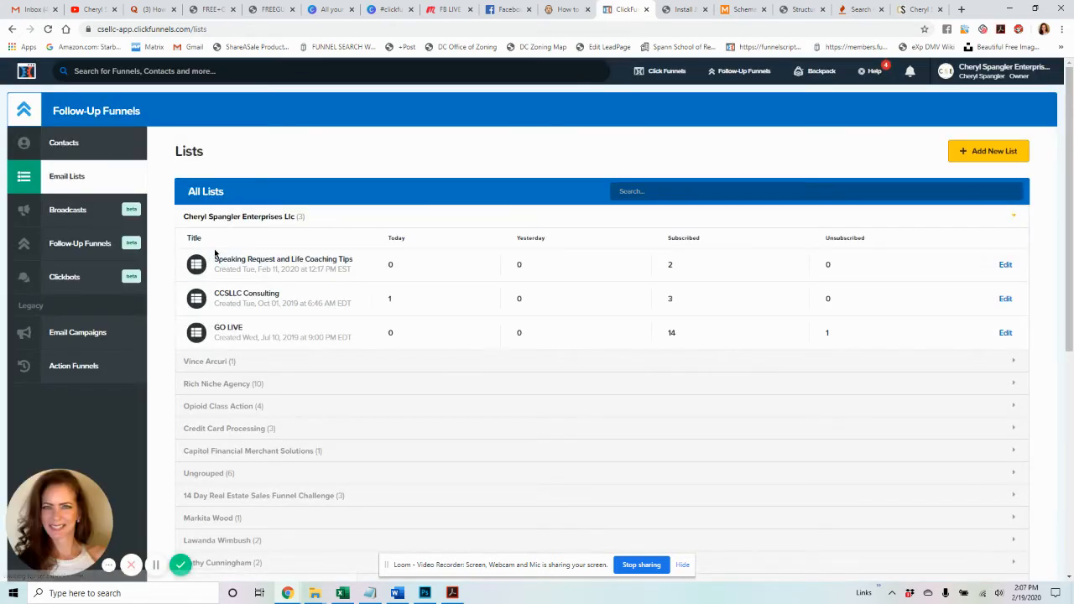
pyautogui.scroll(-2, 216, 252)
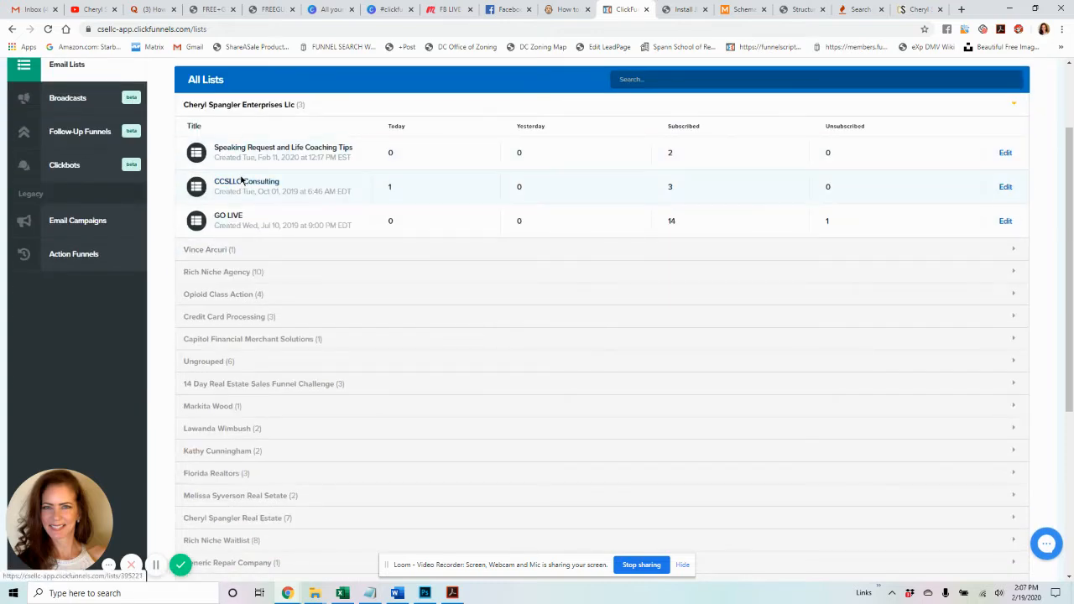
pyautogui.scroll(-5, 241, 180)
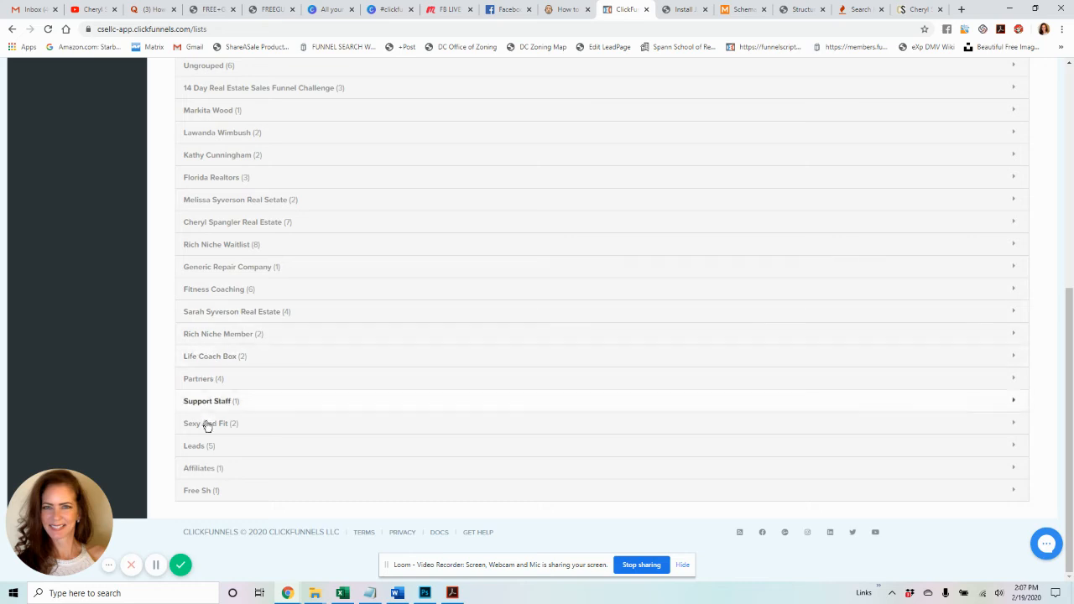
pyautogui.click(214, 358)
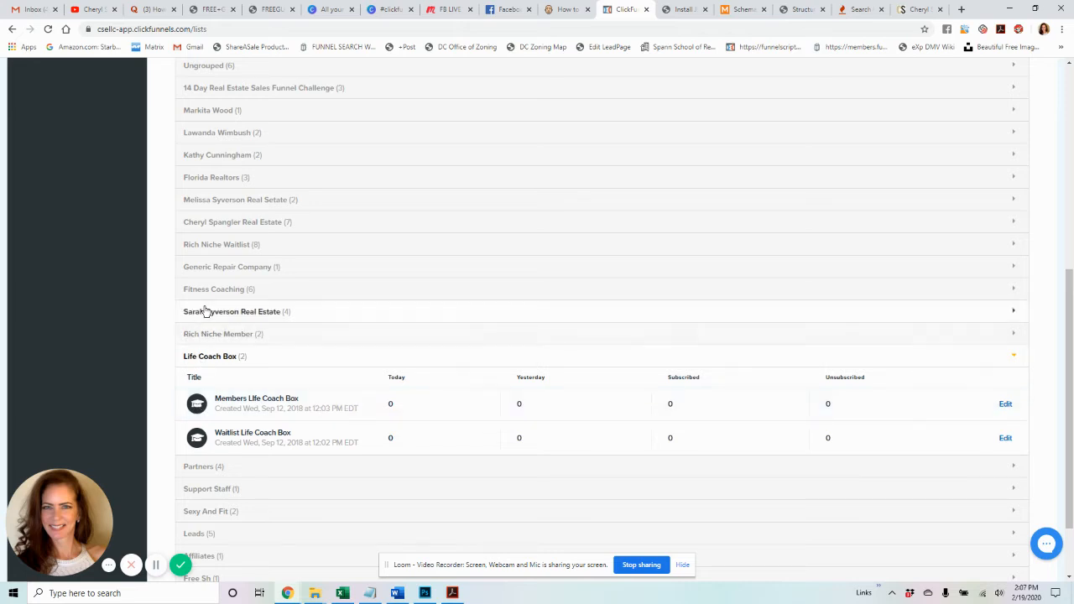
pyautogui.click(217, 267)
pyautogui.click(217, 245)
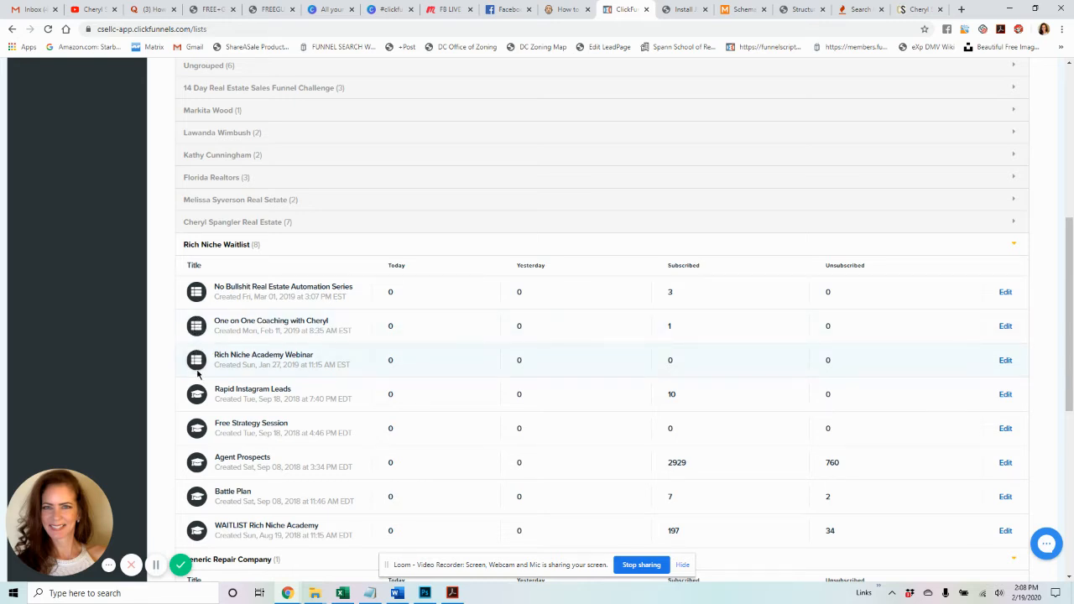
pyautogui.scroll(-1, 247, 366)
pyautogui.scroll(3, 250, 372)
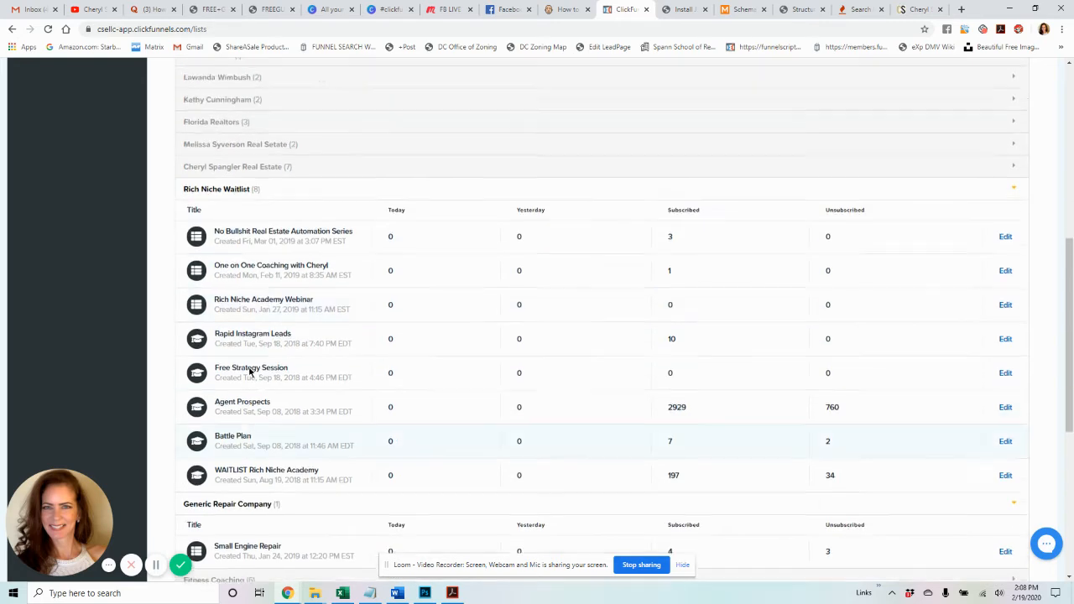
pyautogui.scroll(3, 249, 372)
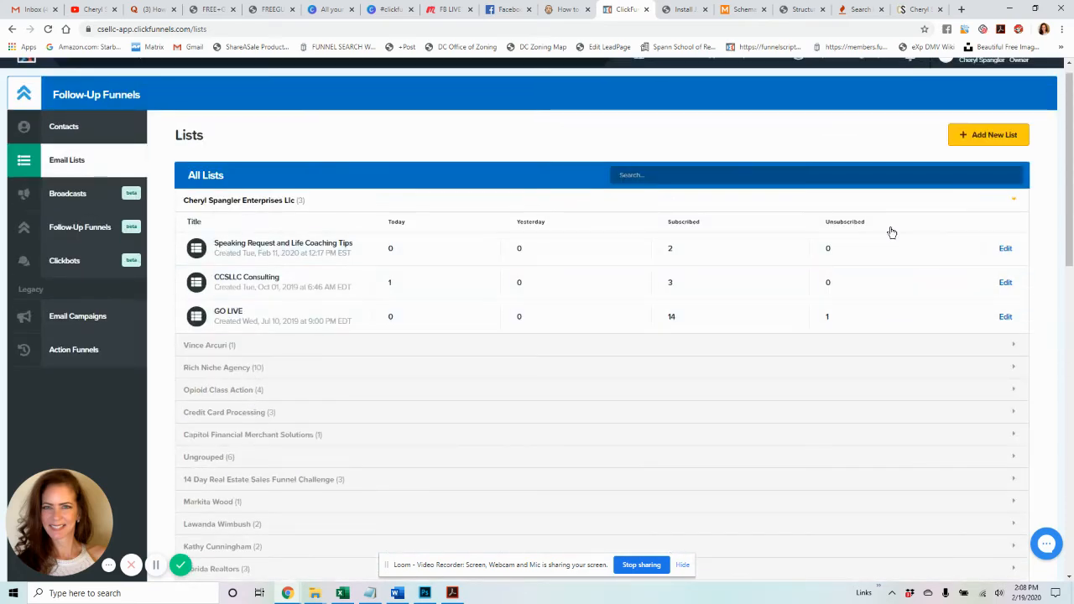
# - Start a new email list named 'test list for youtube' with the real estate group tag
pyautogui.click(991, 134)
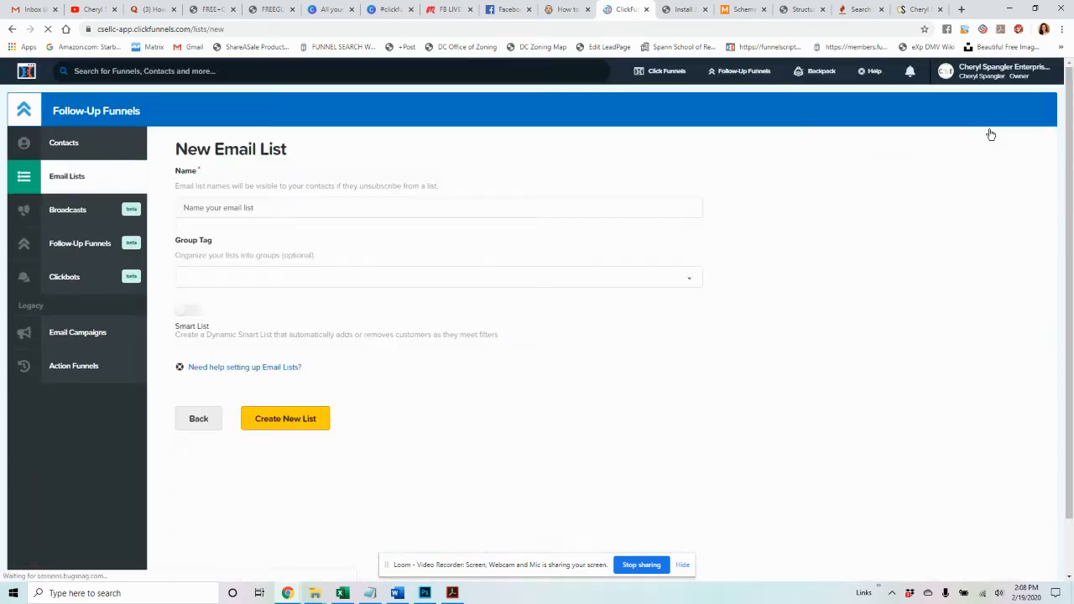
pyautogui.click(427, 206)
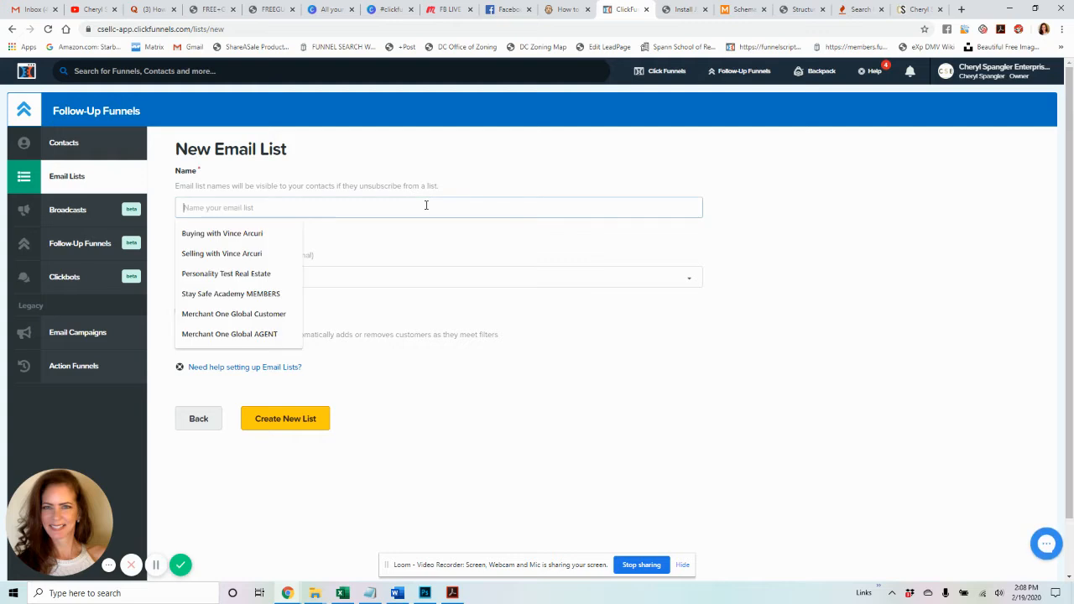
pyautogui.write('test list')
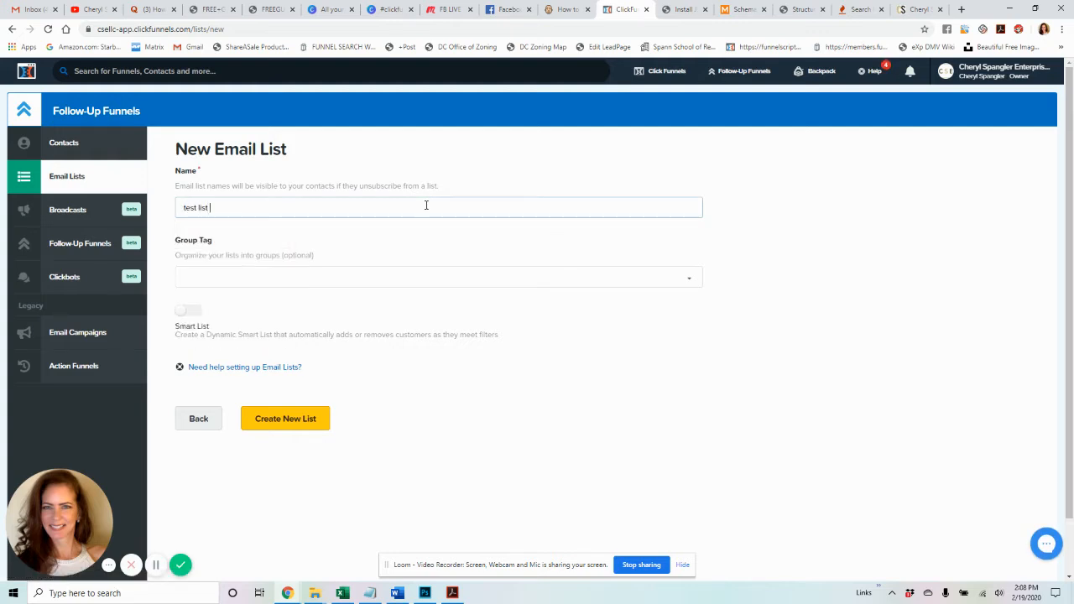
pyautogui.write(' for youtube')
pyautogui.click(358, 272)
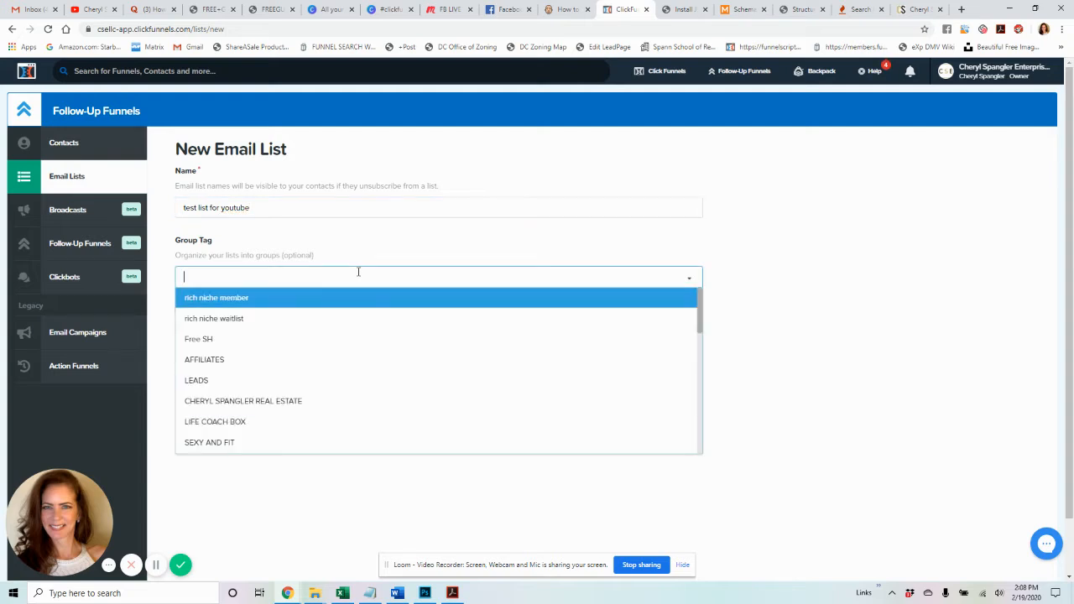
pyautogui.click(294, 402)
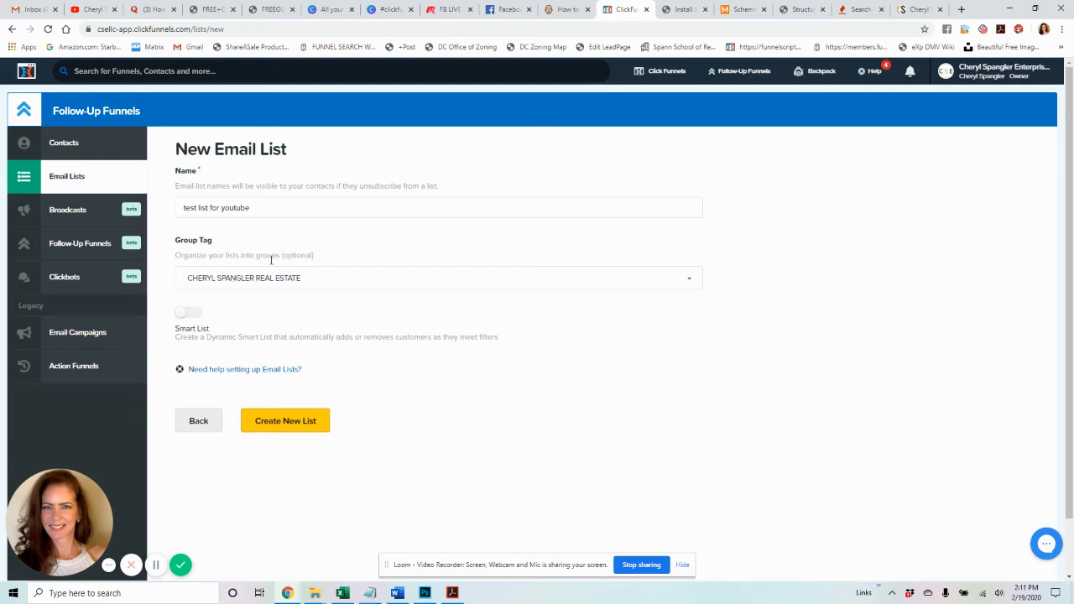
# - Create the 'test list for youtube' list, check it shows 0 subscribers, then go to Broadcasts
pyautogui.click(285, 423)
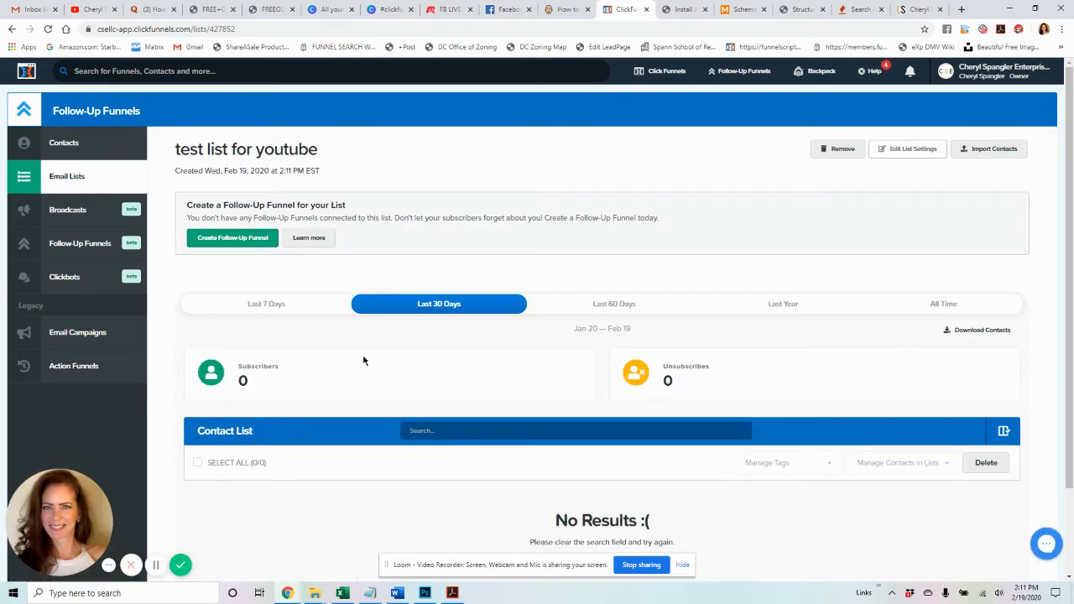
pyautogui.scroll(-2, 363, 361)
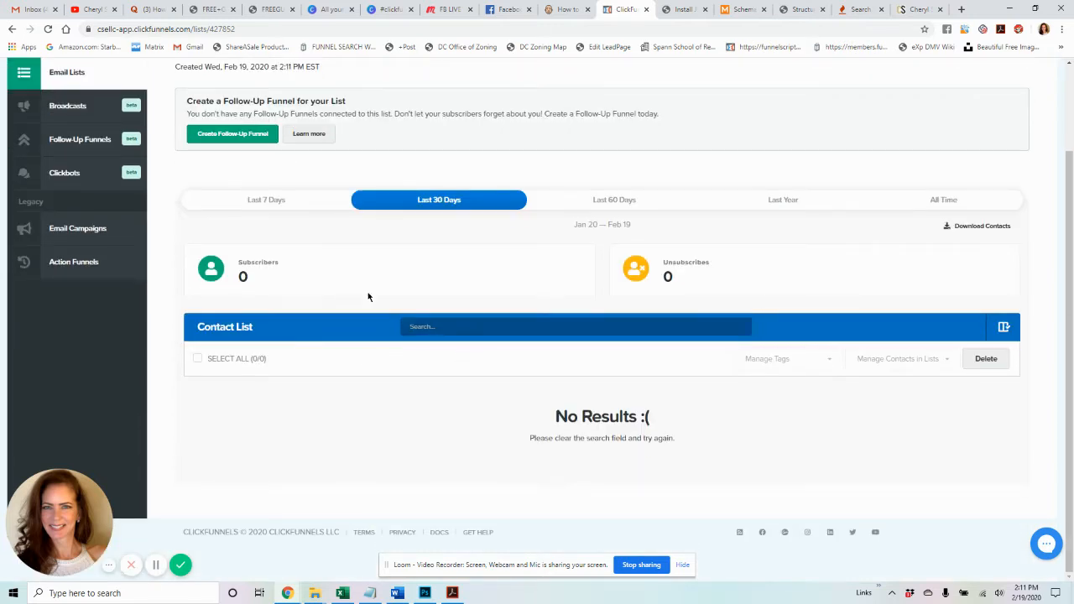
pyautogui.scroll(2, 391, 283)
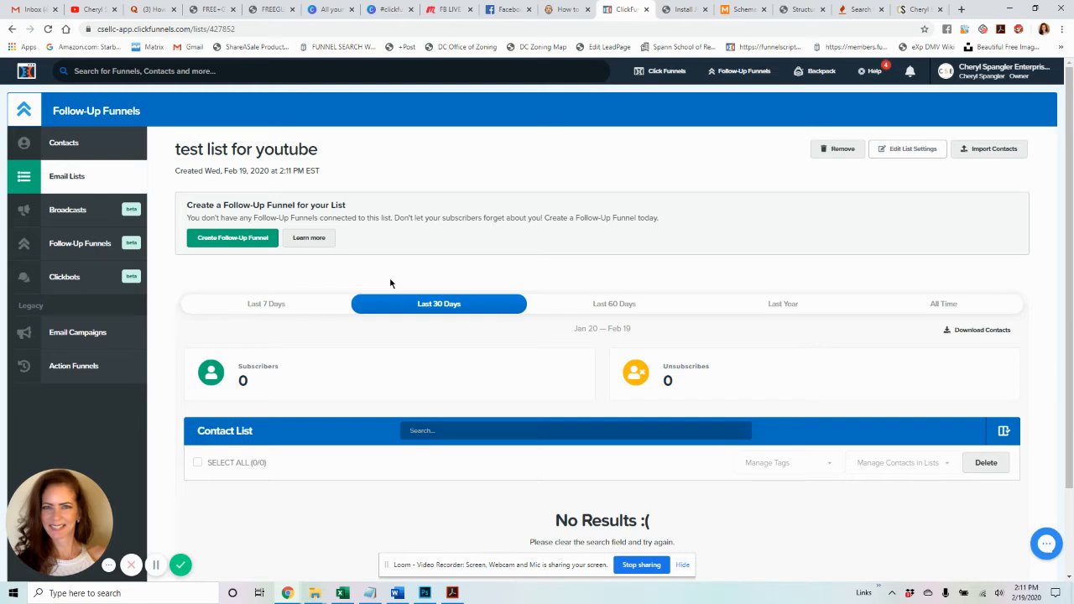
pyautogui.click(79, 215)
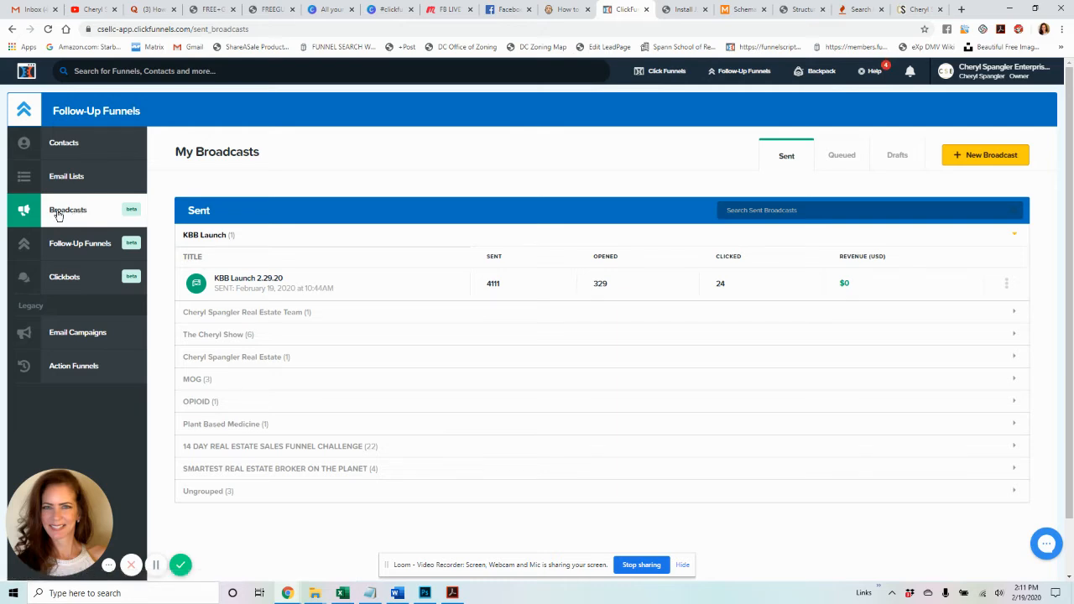
# - Start a new broadcast with the yellow New Broadcast button on My Broadcasts
pyautogui.moveTo(750, 82)
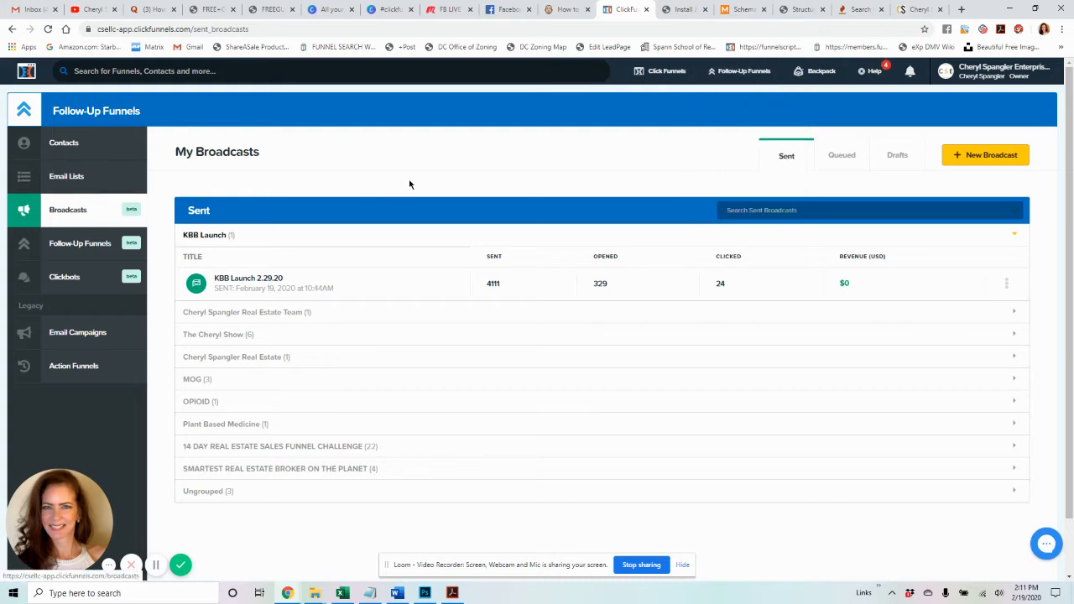
pyautogui.click(988, 158)
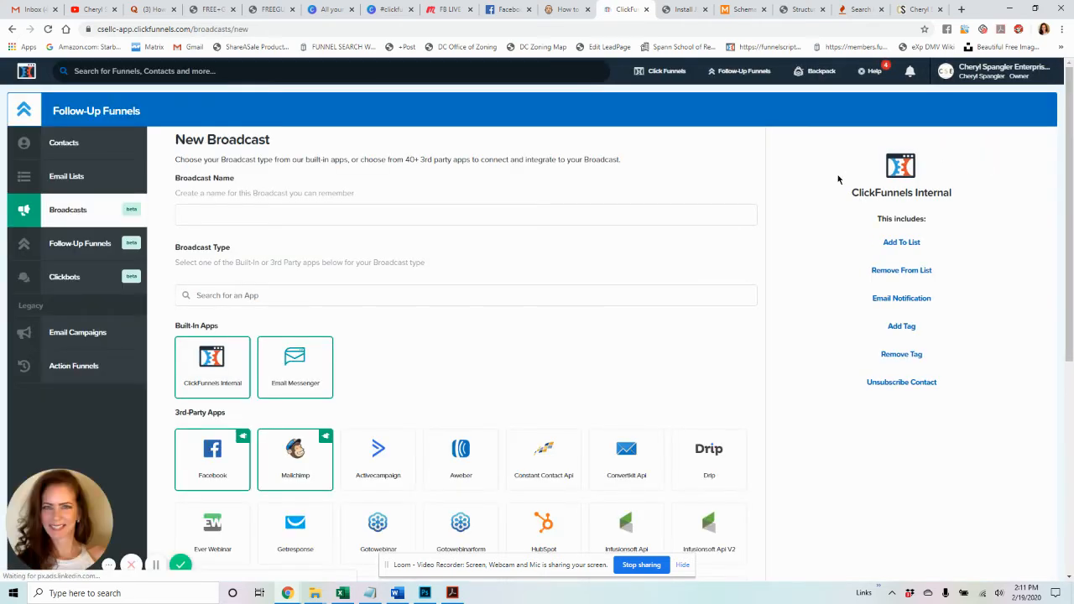
# - Enter 'Test Email broadcast for youtube' as the broadcast name
pyautogui.click(252, 214)
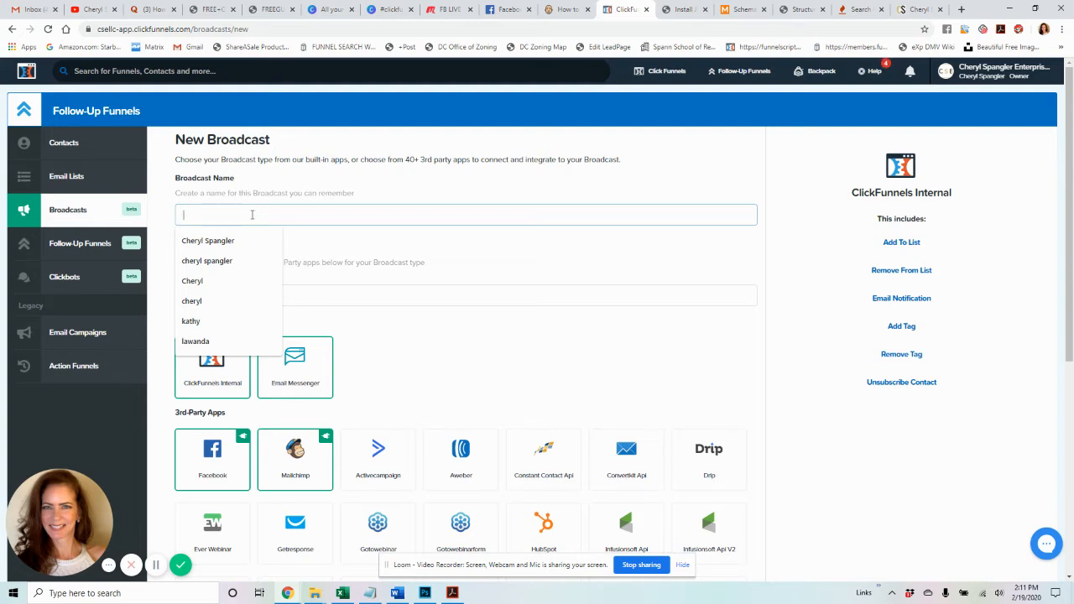
pyautogui.write('Test')
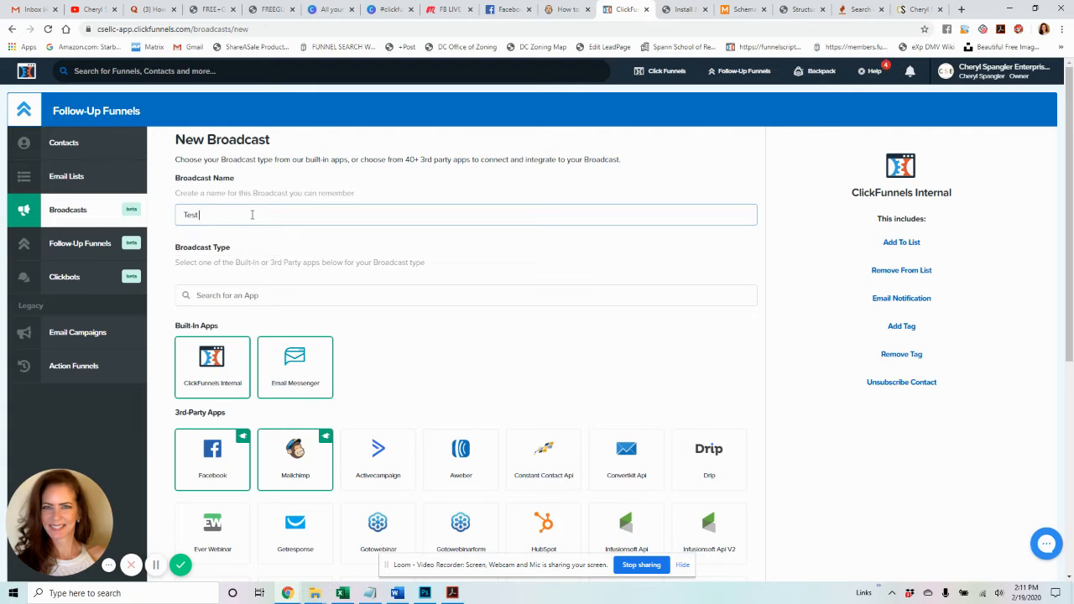
pyautogui.write(' Email broadcast for youtube')
pyautogui.click(307, 297)
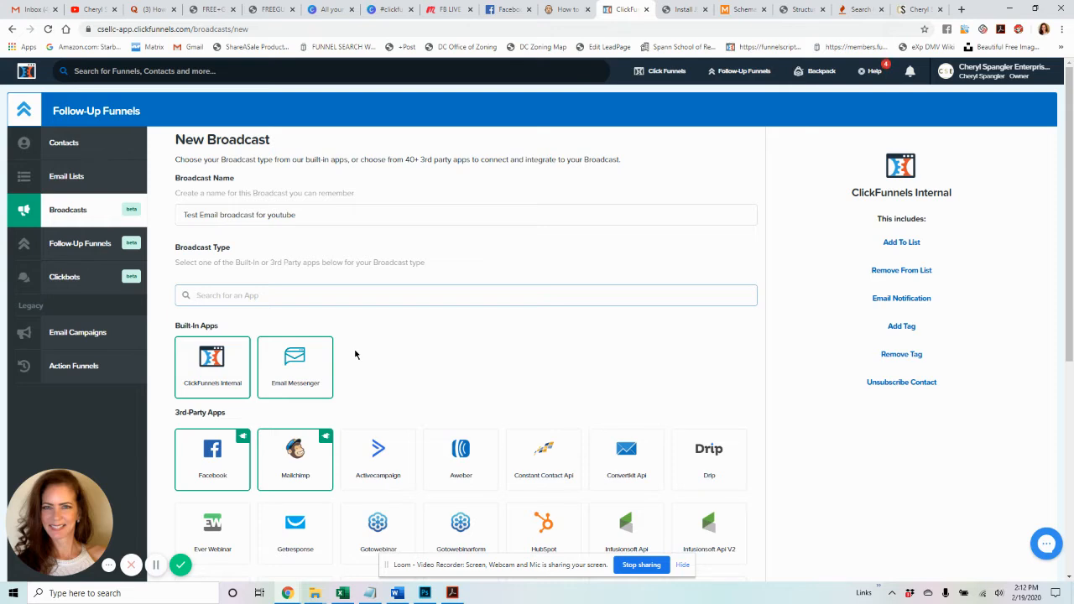
# - Choose Email Messenger under Built-In Apps to reach its general settings
pyautogui.scroll(-1, 370, 353)
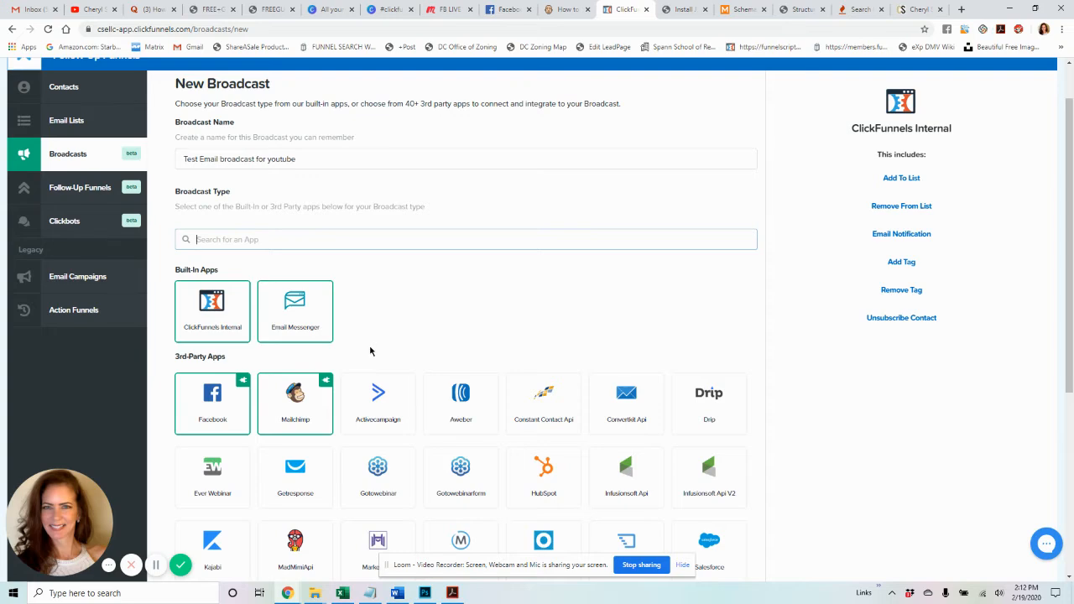
pyautogui.click(491, 506)
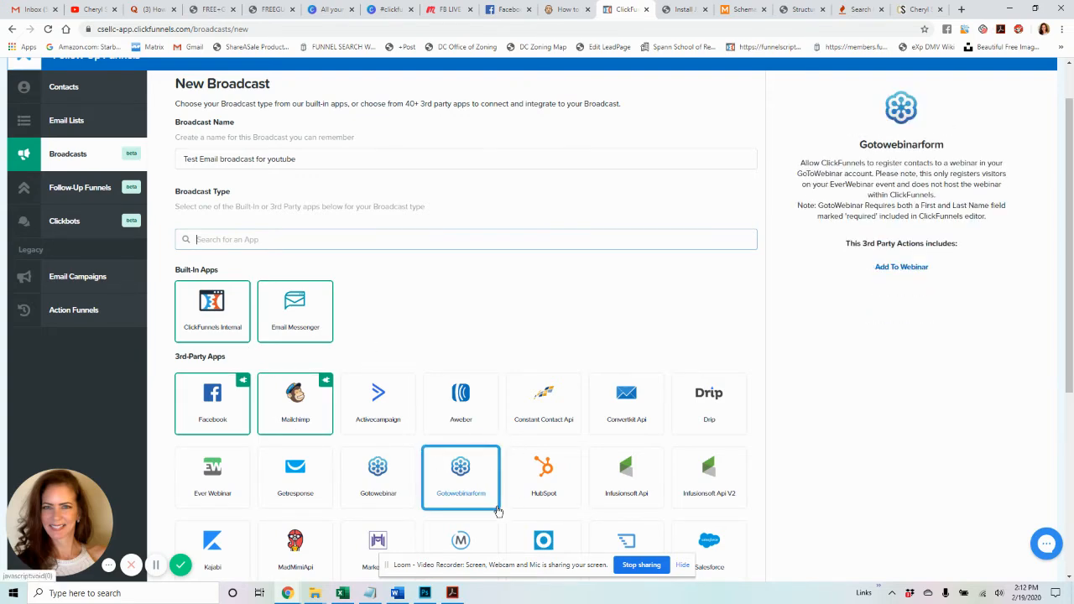
pyautogui.click(243, 323)
pyautogui.click(311, 318)
pyautogui.click(310, 318)
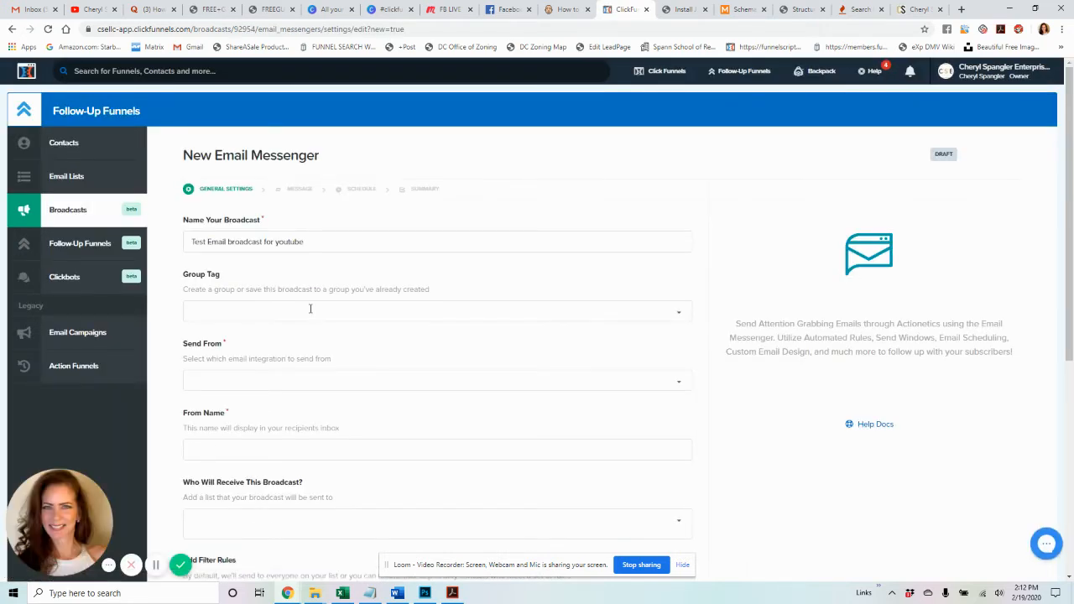
# - Set the broadcast's group tag to The Cheryl Show and bring up the Send From options
pyautogui.click(311, 309)
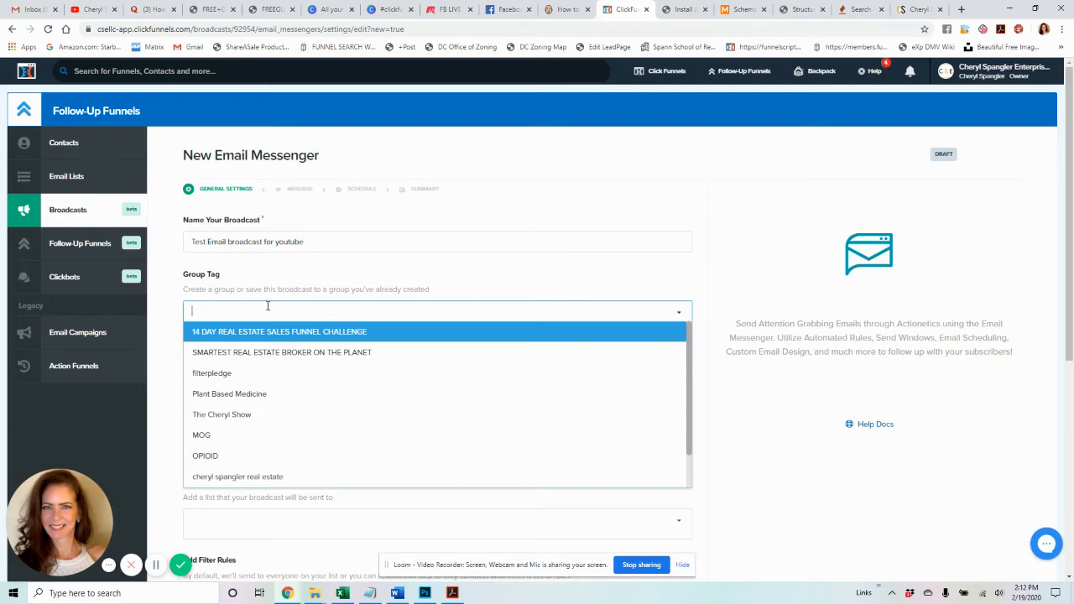
pyautogui.click(179, 321)
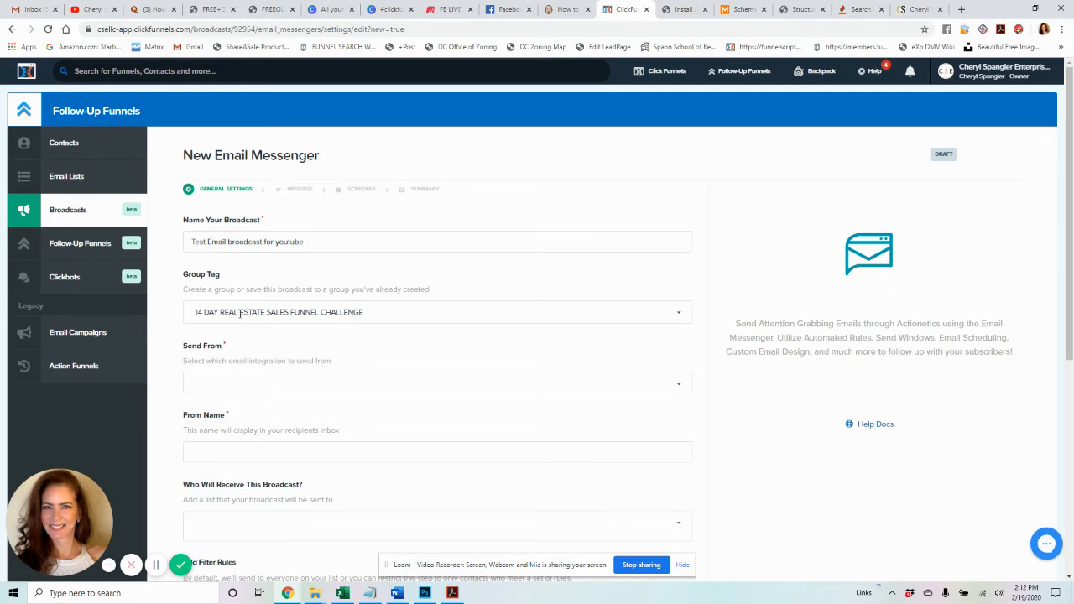
pyautogui.click(240, 314)
pyautogui.click(174, 318)
pyautogui.click(262, 305)
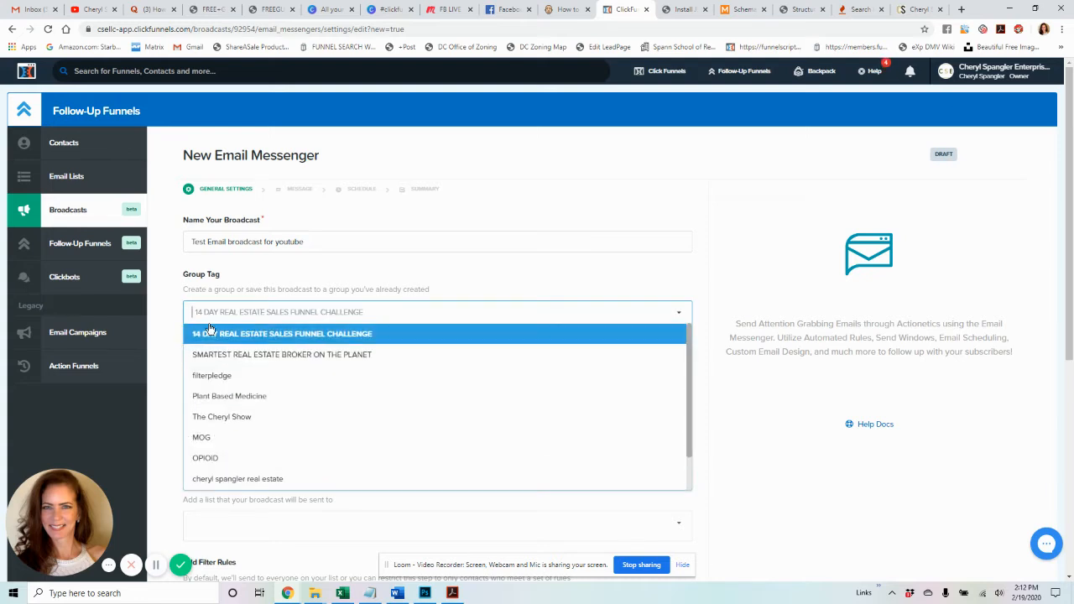
pyautogui.click(158, 348)
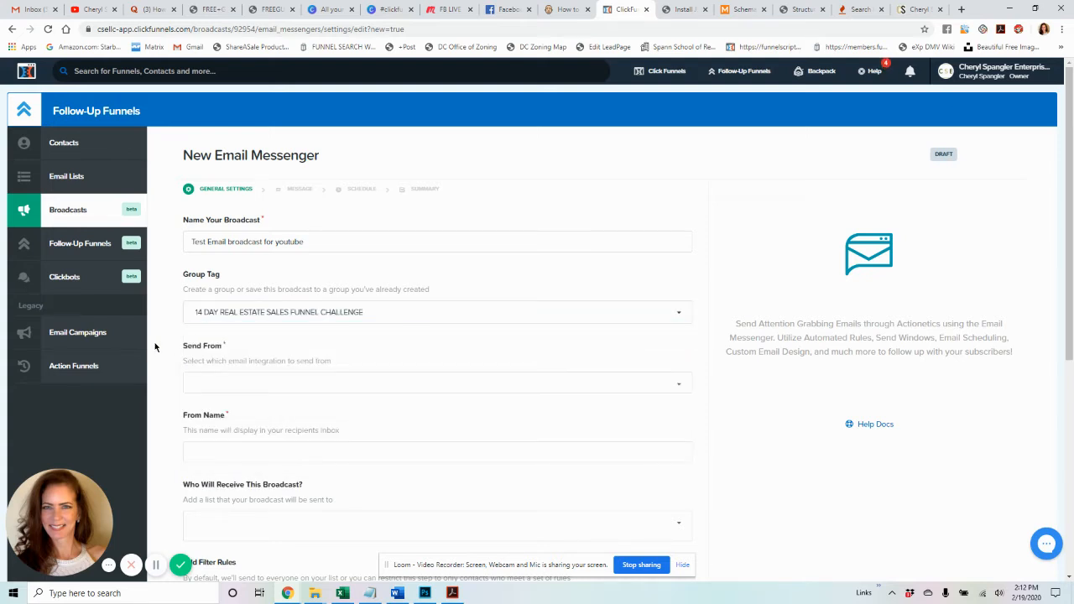
pyautogui.click(208, 315)
pyautogui.scroll(-2, 271, 417)
pyautogui.scroll(2, 271, 418)
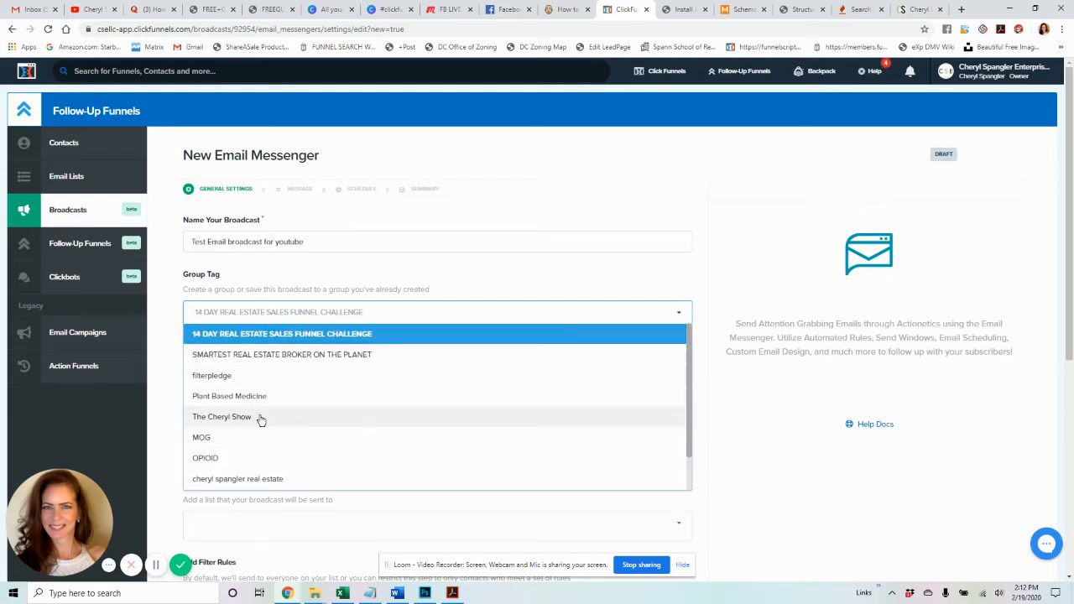
pyautogui.click(259, 417)
pyautogui.click(268, 385)
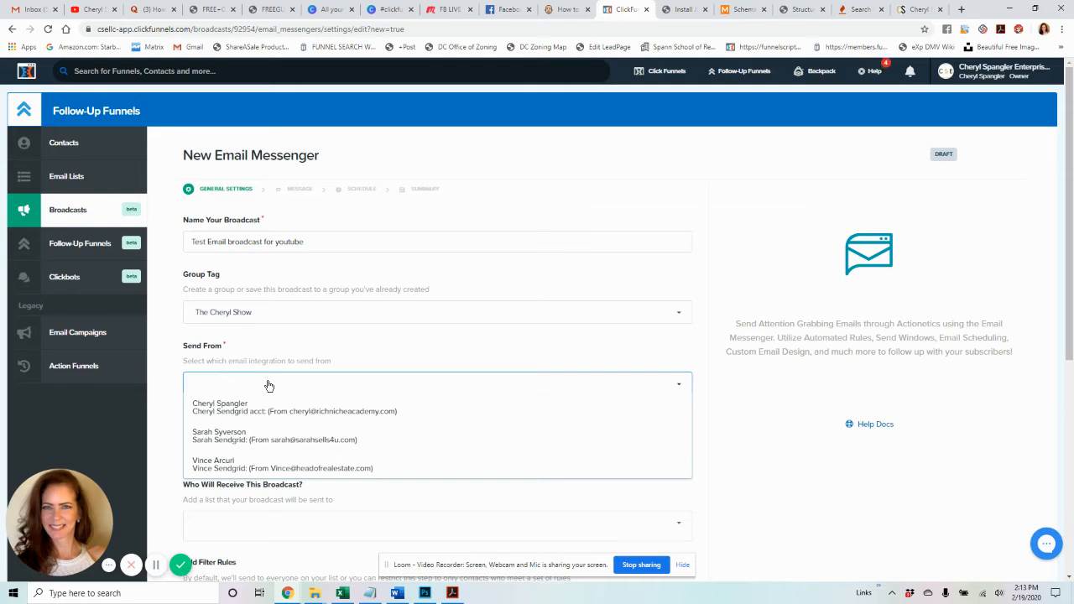
# - Send from the owner's SendGrid account, focus the From Name field, then switch to Gmail
pyautogui.click(282, 407)
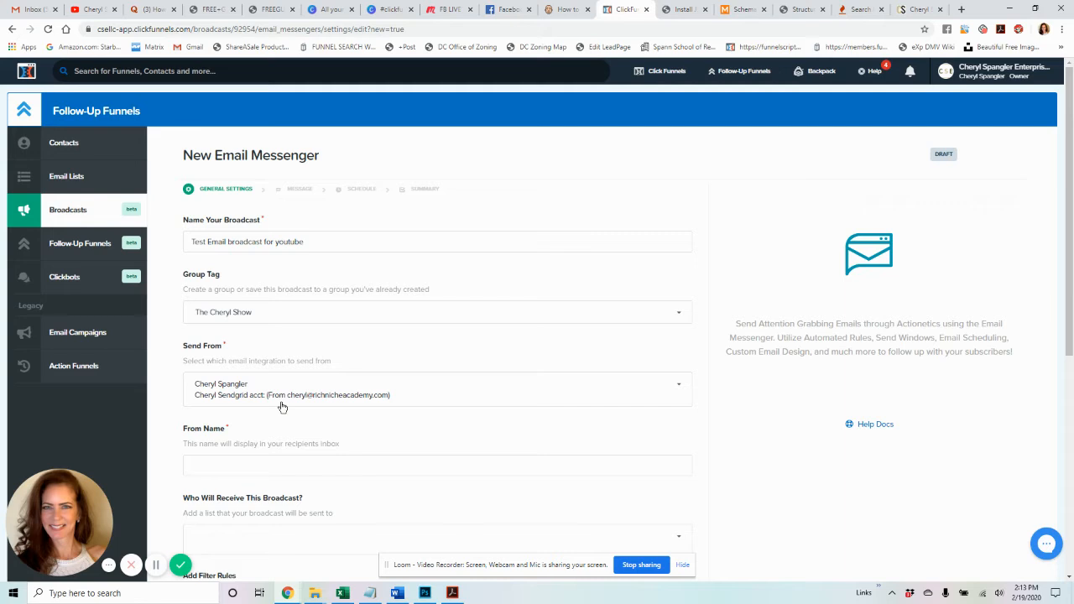
pyautogui.click(289, 462)
pyautogui.click(173, 474)
pyautogui.click(205, 463)
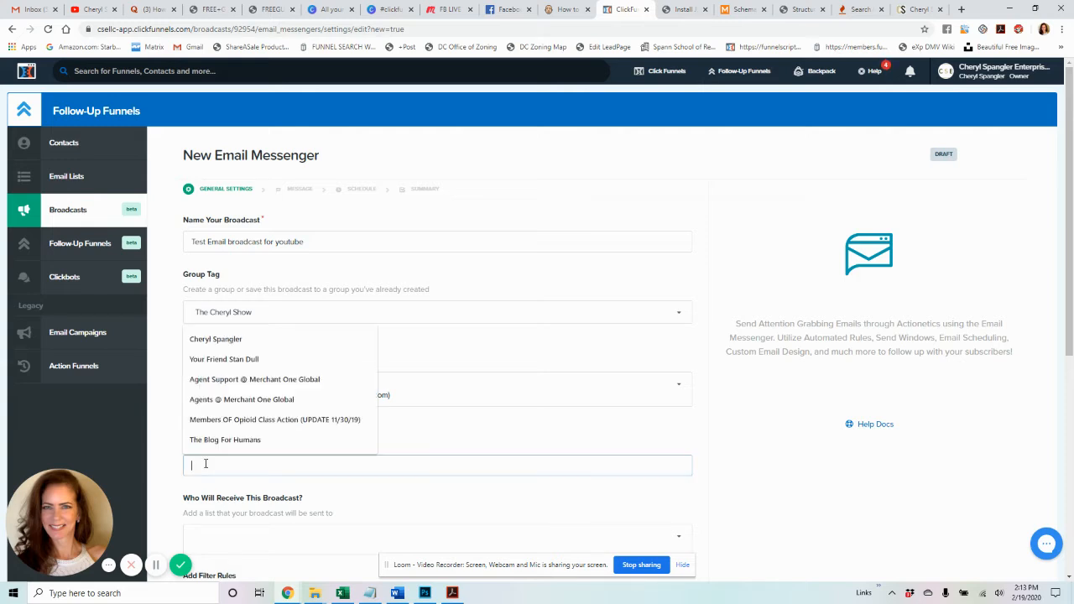
pyautogui.click(34, 9)
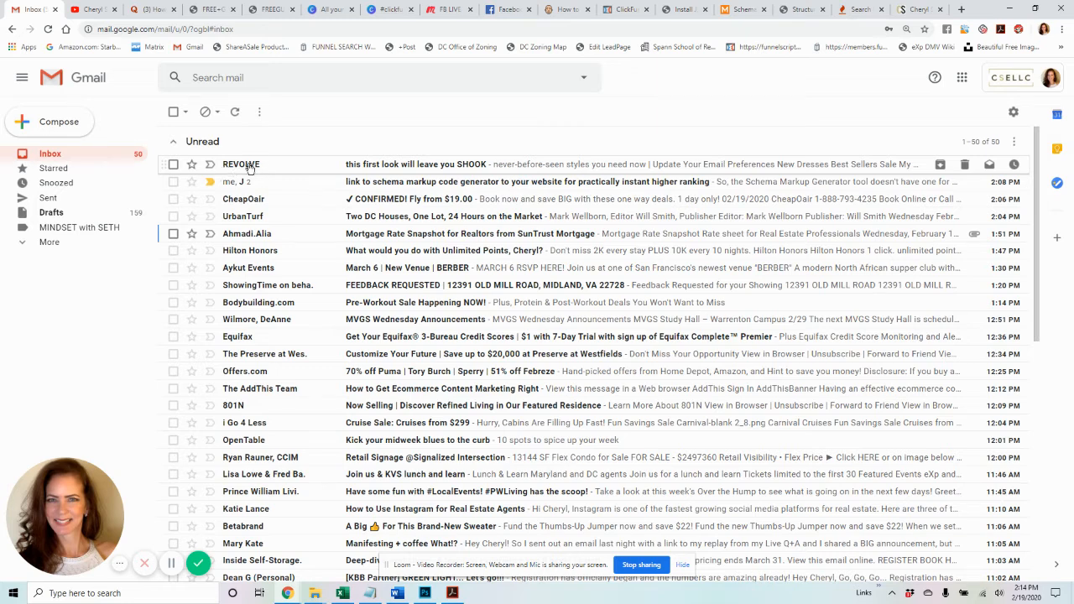
# - Check the Gmail inbox, then return to the ClickFunnels broadcast form
pyautogui.moveTo(233, 167)
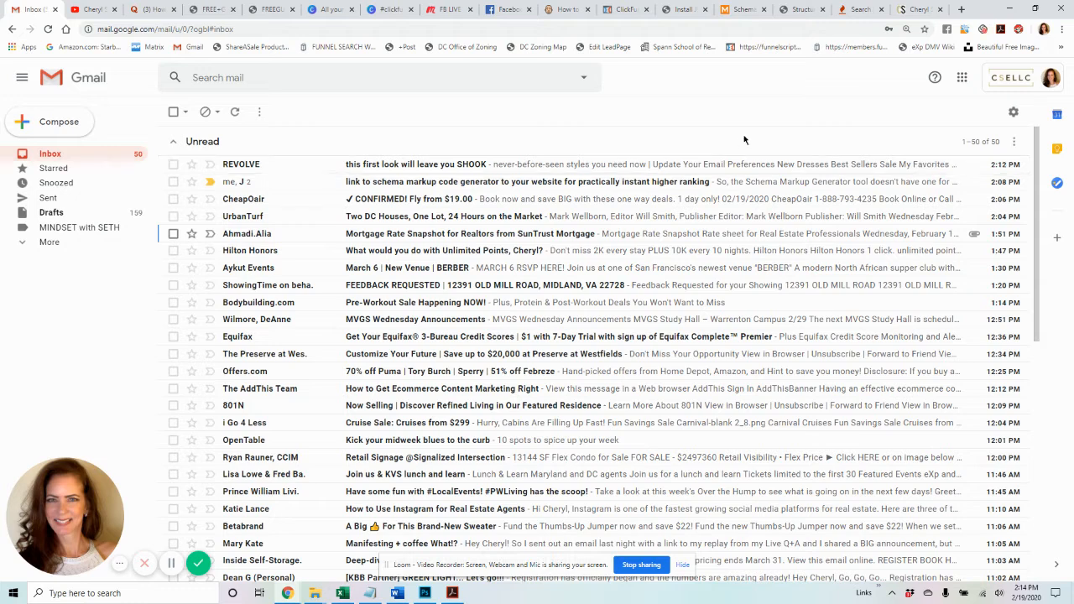
pyautogui.click(625, 12)
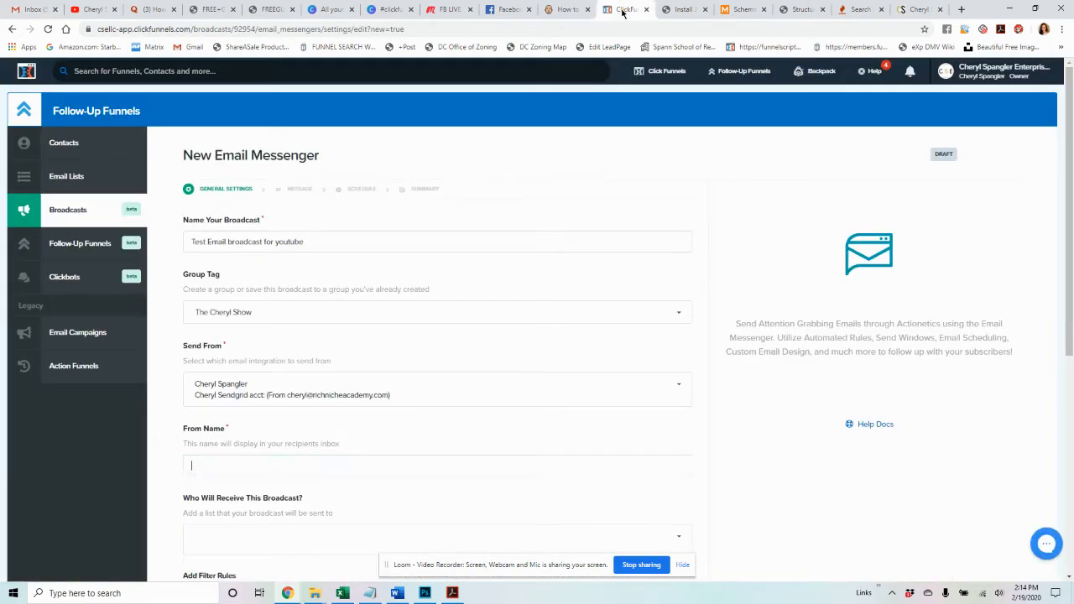
# - Try out alternative From Names such as 'The best girlfriend', 'Your favorite realtor' and 'Your finance guru'
pyautogui.click(212, 464)
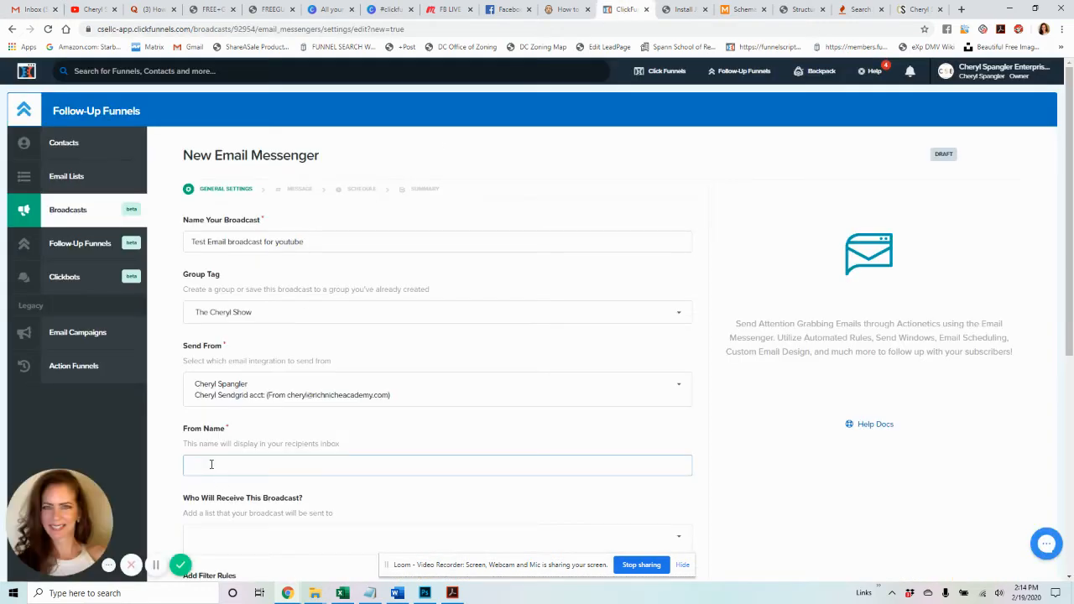
pyautogui.write('Cheryl Spangler')
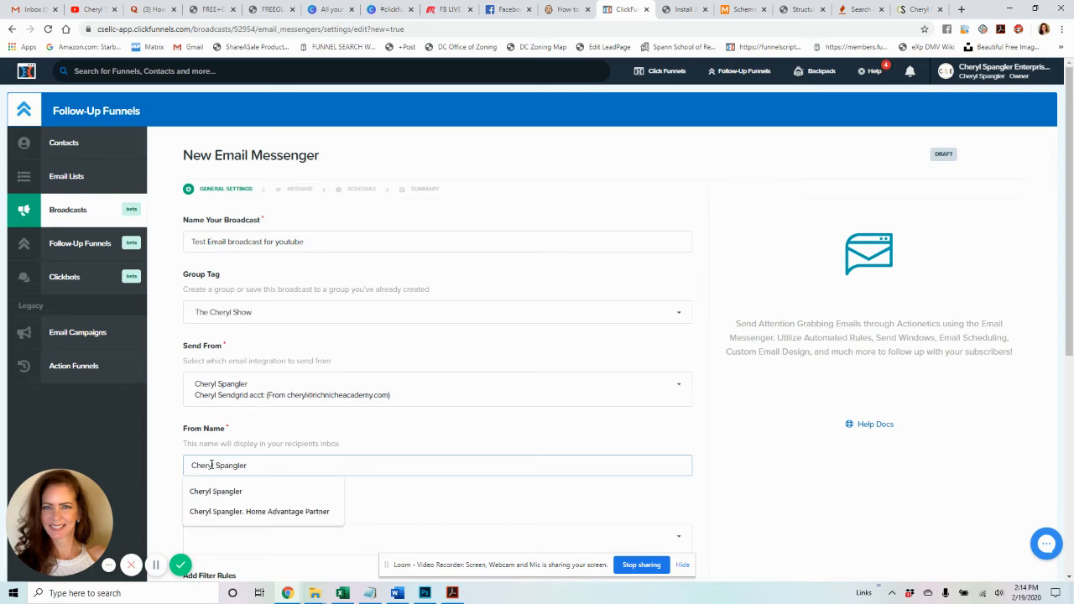
pyautogui.moveTo(247, 466); pyautogui.dragTo(164, 466)
pyautogui.write('The ')
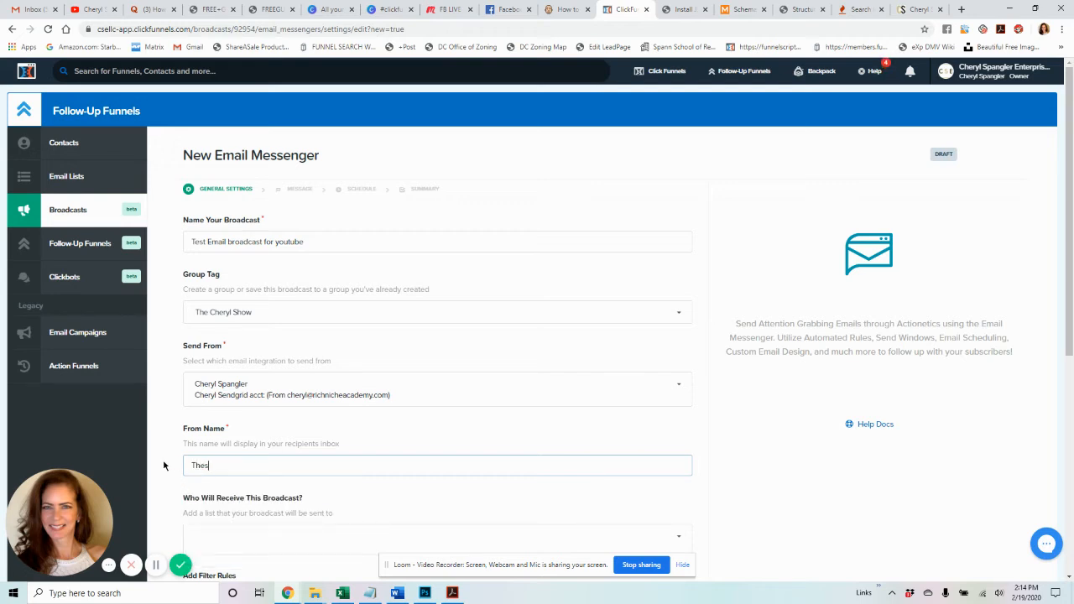
pyautogui.write('best girlfriend')
pyautogui.press('BackSpace')
pyautogui.press('BackSpace')
pyautogui.press('BackSpace')
pyautogui.press('BackSpace')
pyautogui.press('BackSpace')
pyautogui.press('BackSpace')
pyautogui.press('BackSpace')
pyautogui.press('BackSpace')
pyautogui.press('BackSpace')
pyautogui.press('BackSpace')
pyautogui.press('BackSpace')
pyautogui.press('BackSpace')
pyautogui.press('BackSpace')
pyautogui.press('BackSpace')
pyautogui.press('BackSpace')
pyautogui.press('BackSpace')
pyautogui.press('BackSpace')
pyautogui.press('BackSpace')
pyautogui.press('BackSpace')
pyautogui.write('your girlfriend')
pyautogui.press('BackSpace')
pyautogui.press('BackSpace')
pyautogui.press('BackSpace')
pyautogui.press('BackSpace')
pyautogui.press('BackSpace')
pyautogui.press('BackSpace')
pyautogui.press('BackSpace')
pyautogui.press('BackSpace')
pyautogui.press('BackSpace')
pyautogui.press('BackSpace')
pyautogui.press('BackSpace')
pyautogui.press('BackSpace')
pyautogui.press('BackSpace')
pyautogui.press('BackSpace')
pyautogui.press('BackSpace')
pyautogui.write('Your ')
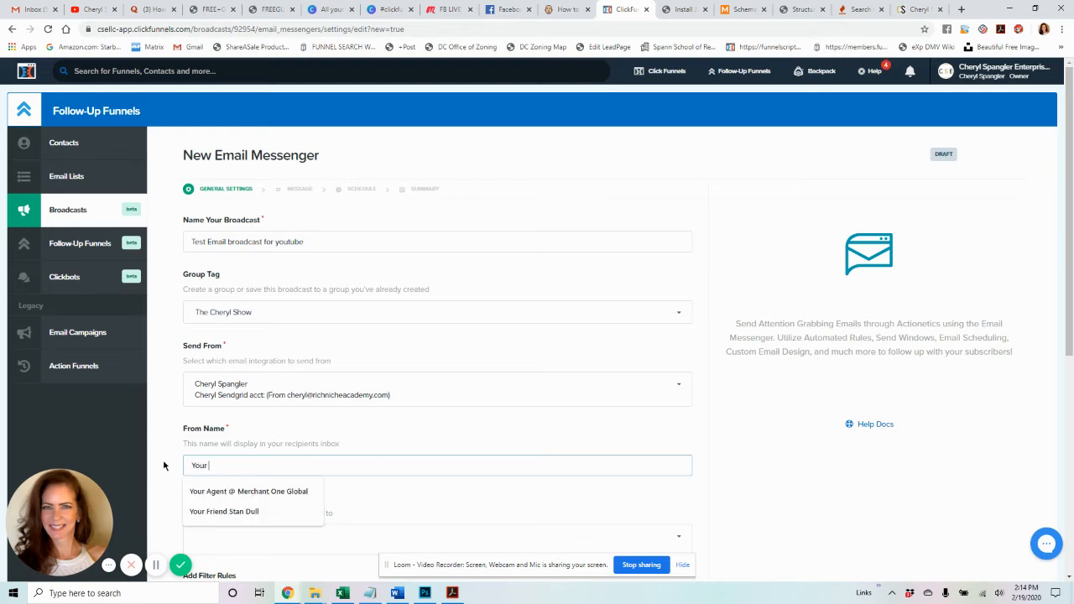
pyautogui.write('favorite realtor')
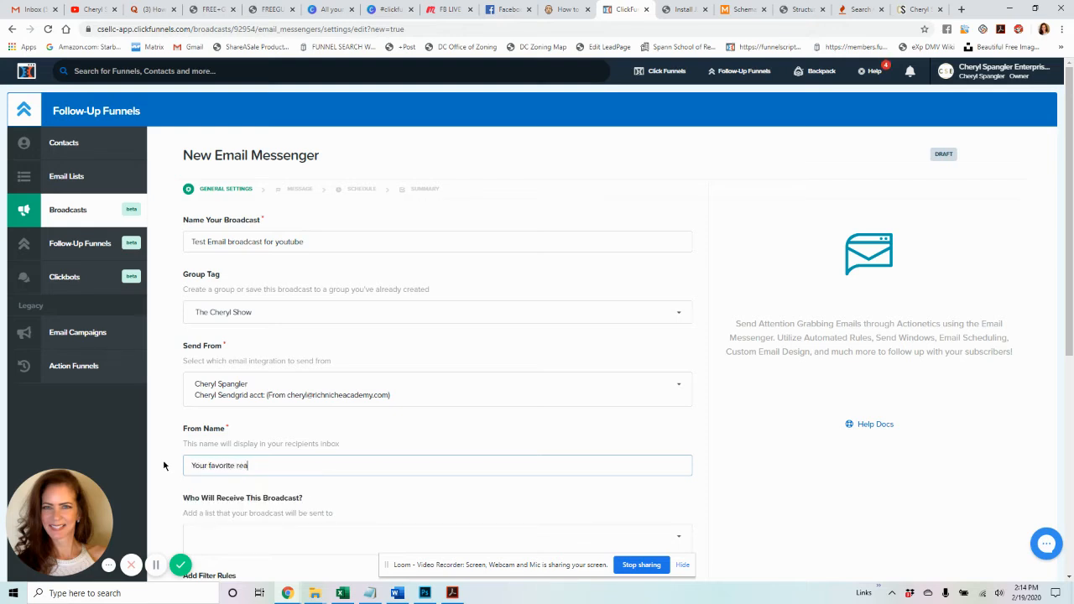
pyautogui.tripleClick(273, 468)
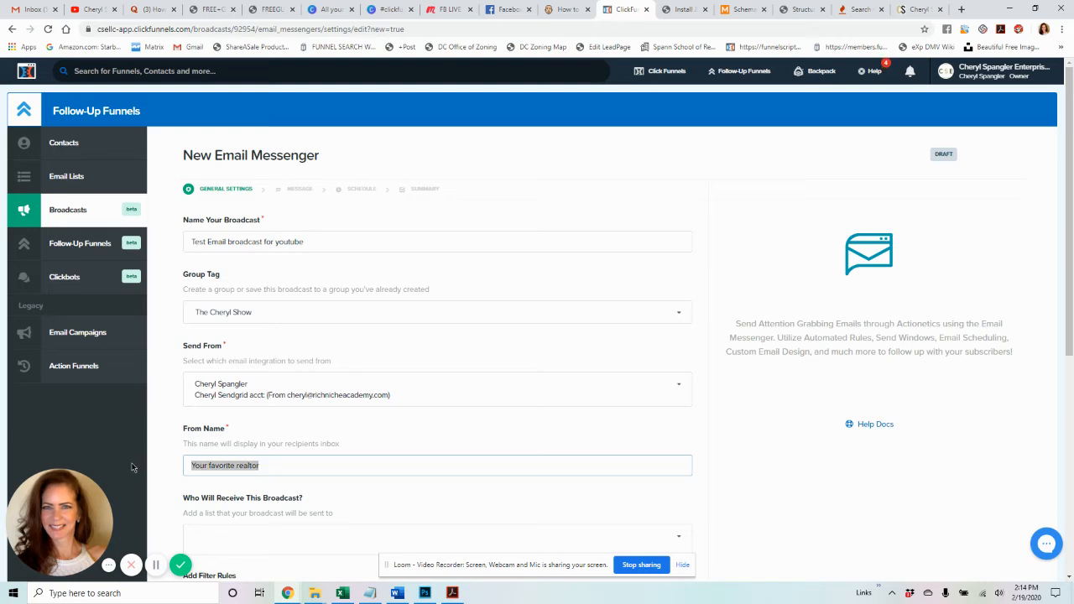
pyautogui.write('Your')
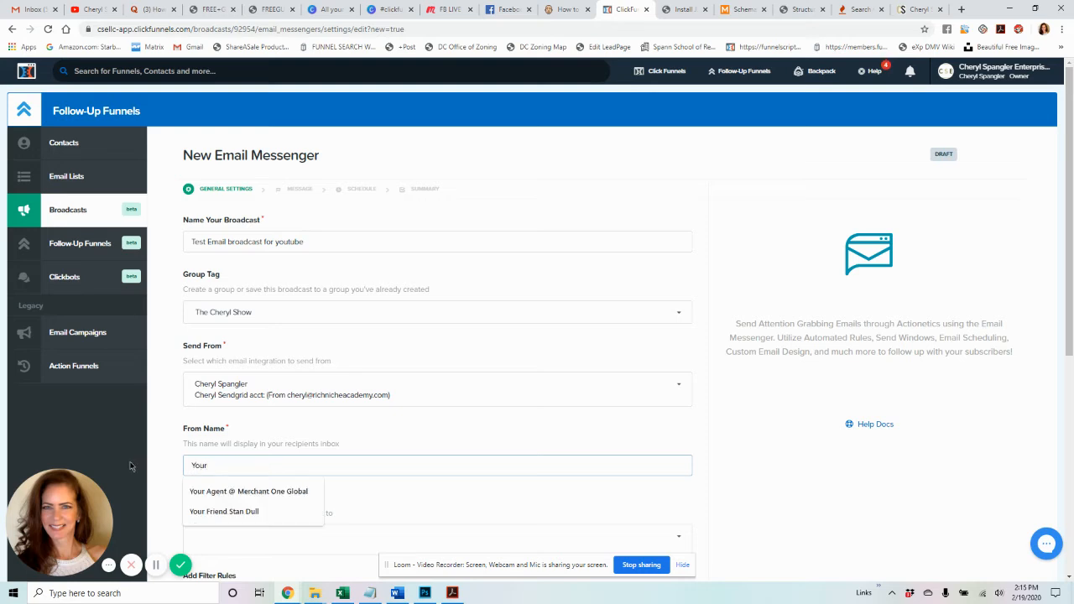
pyautogui.write(' finance guru')
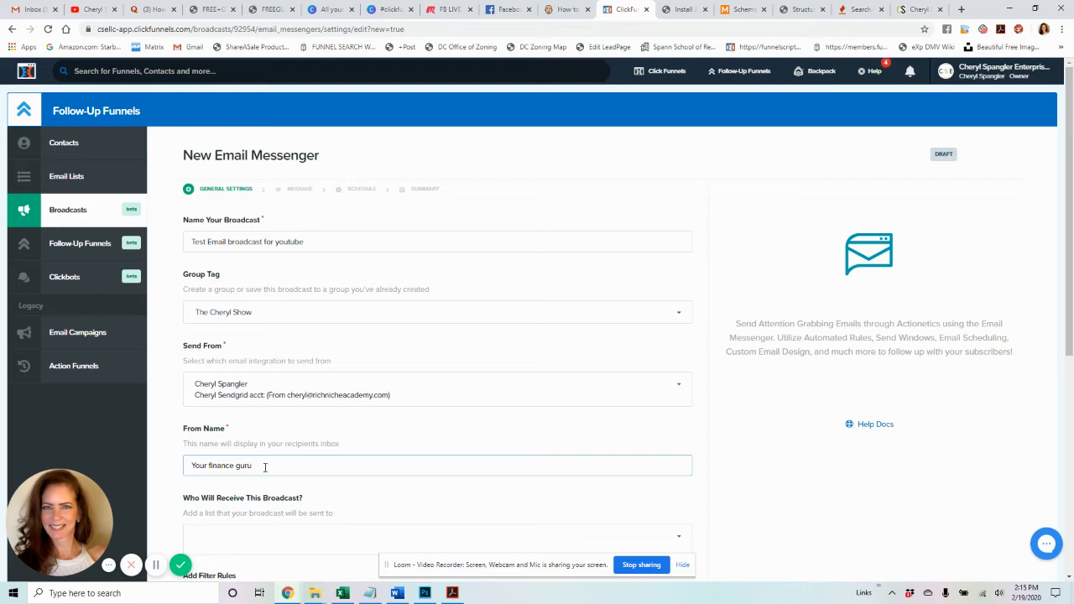
pyautogui.moveTo(255, 467); pyautogui.dragTo(130, 464)
pyautogui.write('Tony Robbins')
# - Settle the From Name on the owner's own full name, properly capitalized
pyautogui.moveTo(251, 466); pyautogui.dragTo(131, 460)
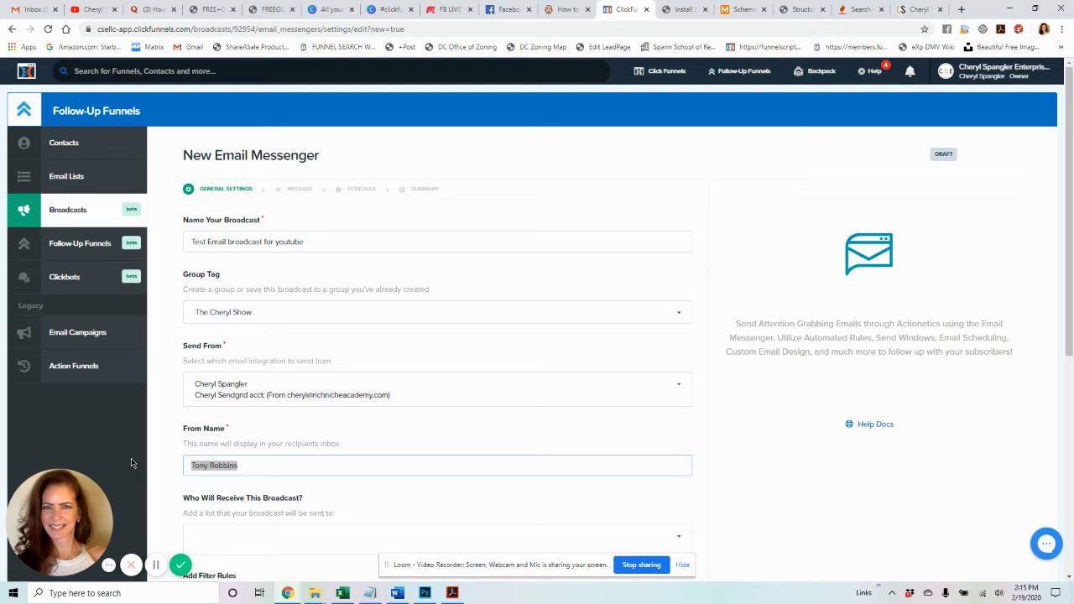
pyautogui.press('BackSpace')
pyautogui.press('BackSpace')
pyautogui.press('BackSpace')
pyautogui.press('BackSpace')
pyautogui.press('BackSpace')
pyautogui.press('BackSpace')
pyautogui.press('BackSpace')
pyautogui.press('BackSpace')
pyautogui.press('BackSpace')
pyautogui.press('BackSpace')
pyautogui.press('BackSpace')
pyautogui.press('BackSpace')
pyautogui.press('BackSpace')
pyautogui.press('BackSpace')
pyautogui.press('BackSpace')
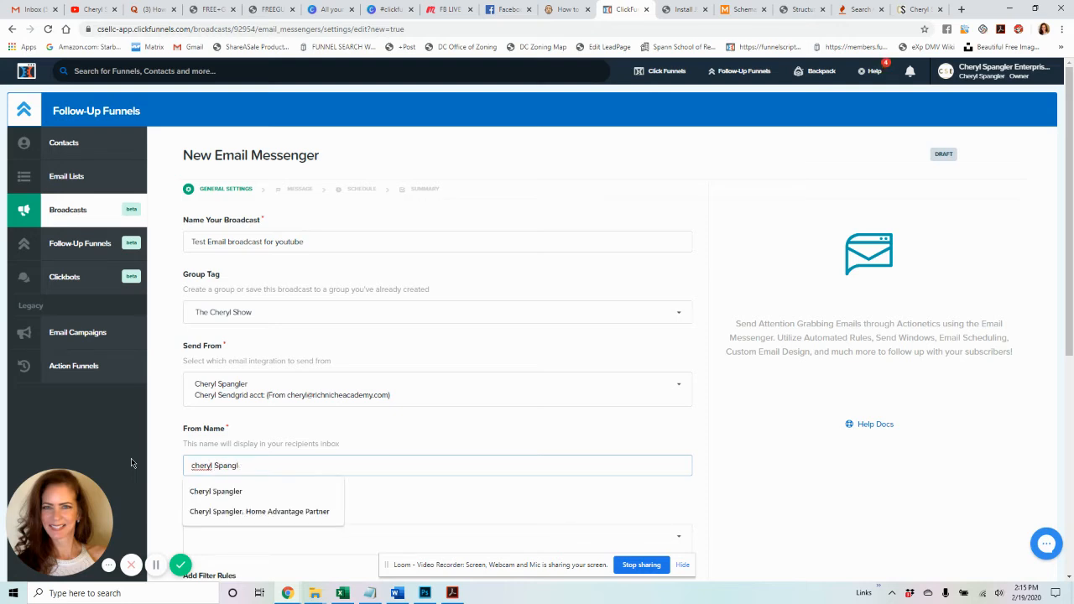
pyautogui.click(360, 443)
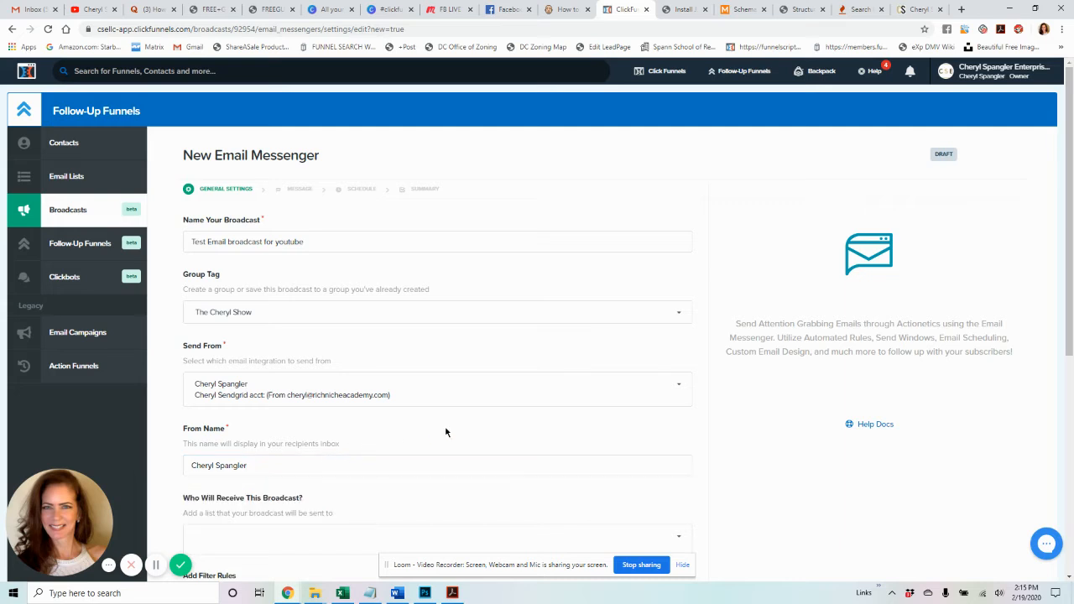
# - Choose the BSI list under 'Who Will Receive This Broadcast?'
pyautogui.scroll(-2, 446, 432)
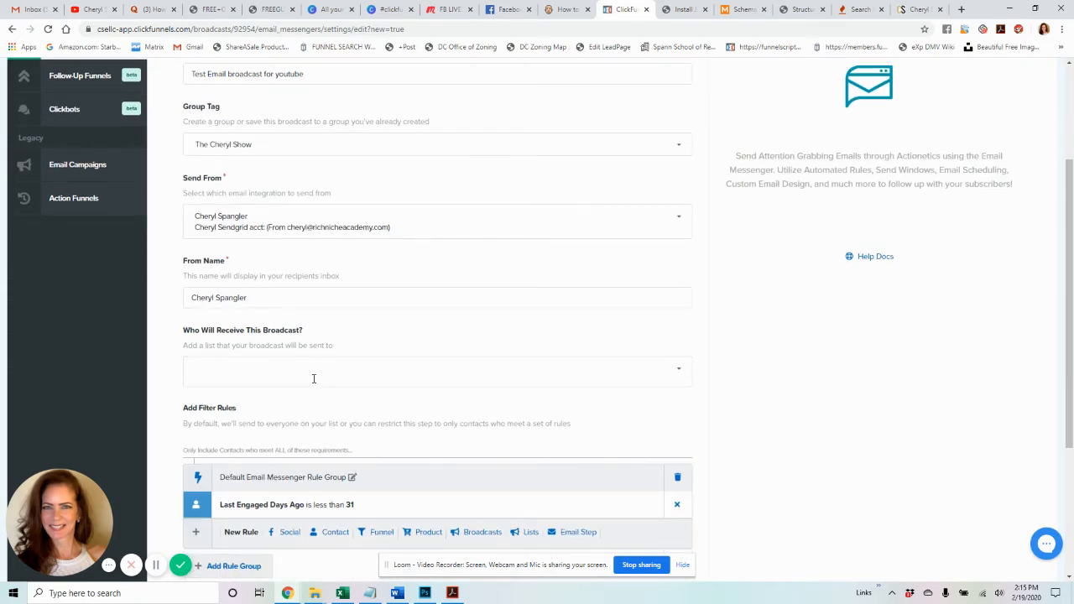
pyautogui.click(651, 370)
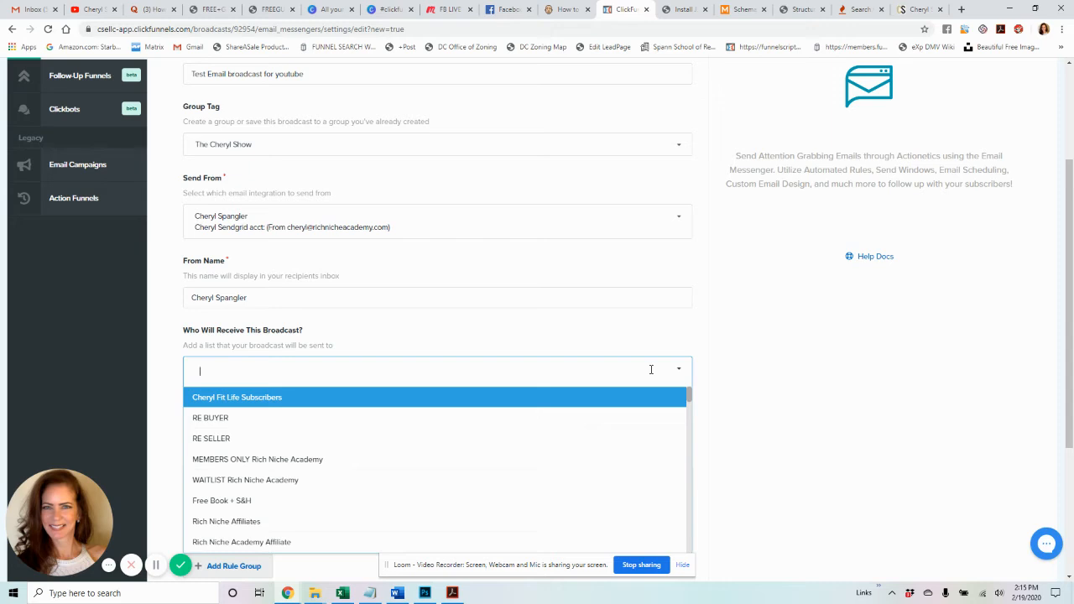
pyautogui.scroll(-1, 650, 369)
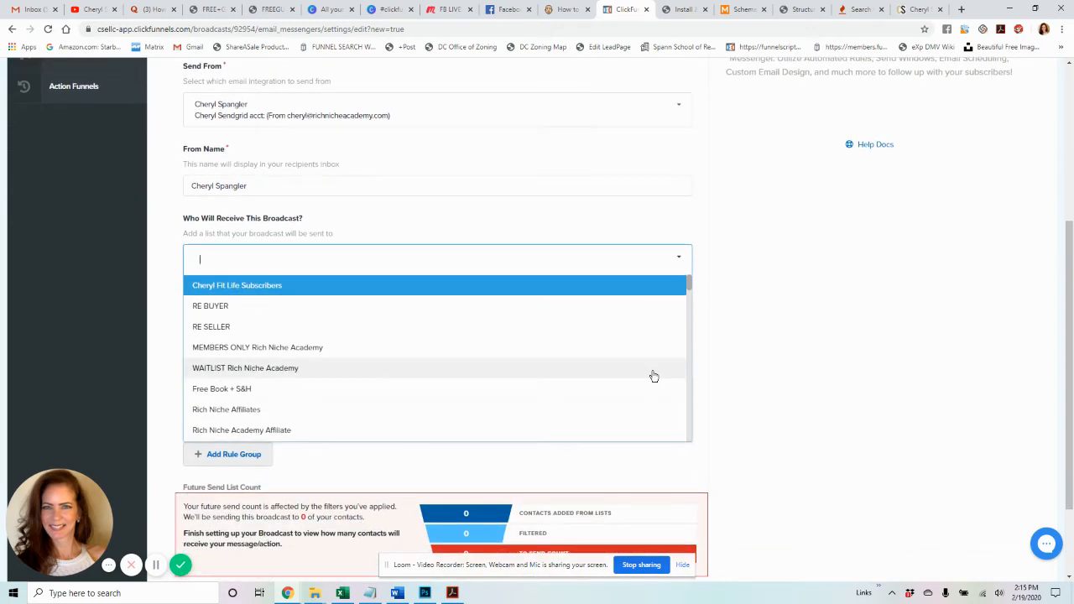
pyautogui.scroll(-1, 654, 376)
pyautogui.scroll(-1, 654, 376)
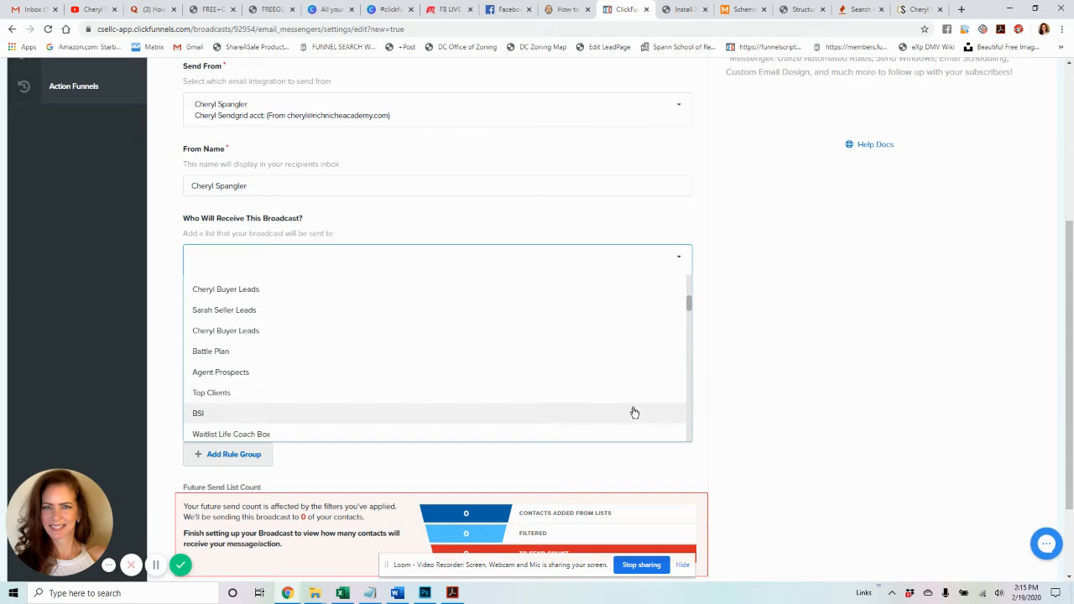
pyautogui.click(633, 413)
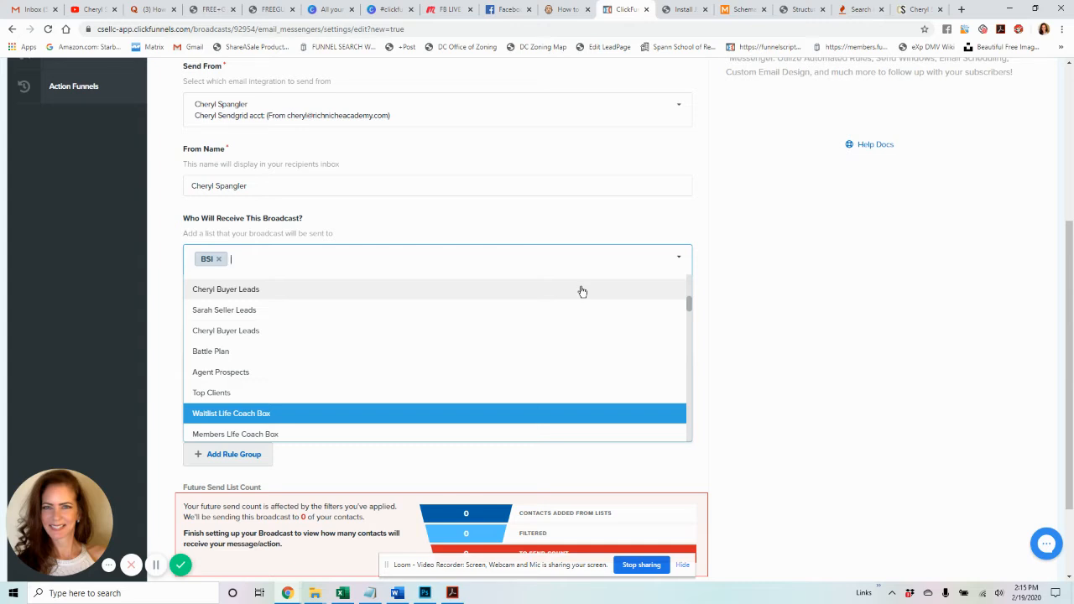
pyautogui.click(741, 297)
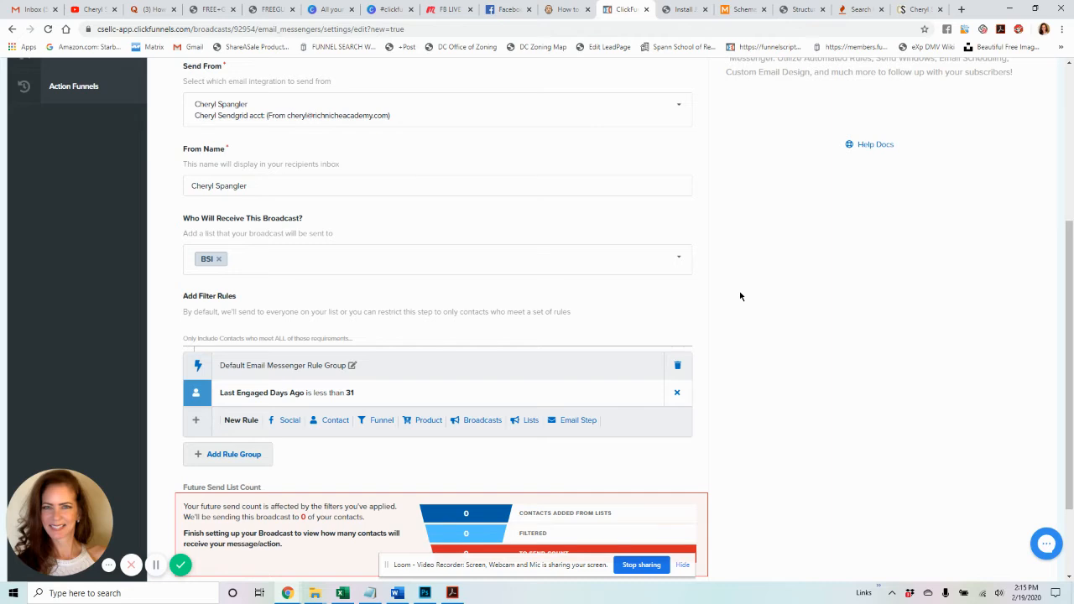
# - Delete the 'Last Engaged Days Ago is less than 31' filter rule
pyautogui.scroll(-2, 739, 290)
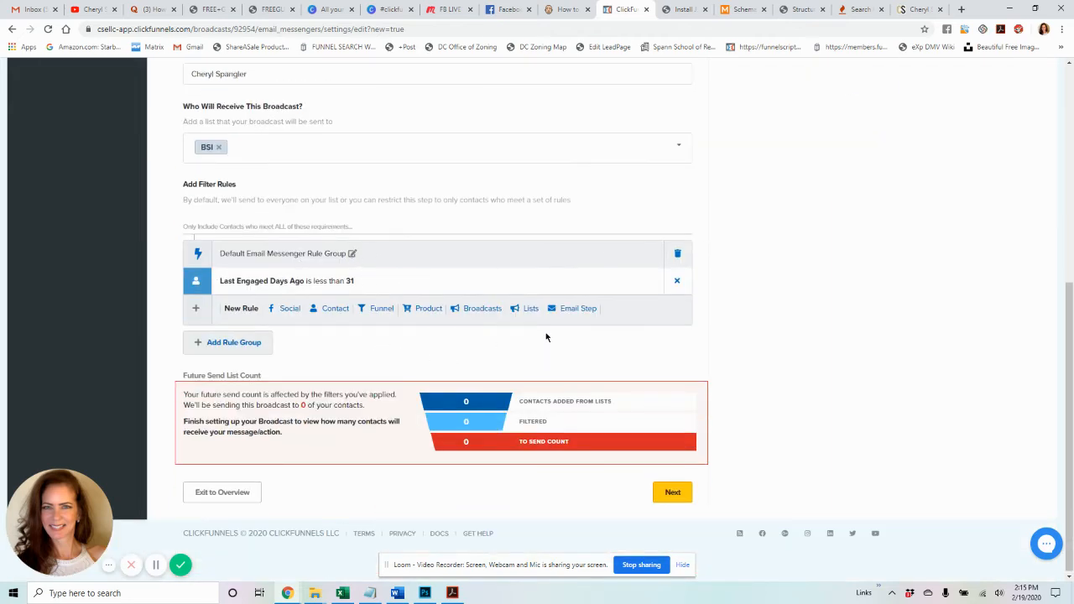
pyautogui.scroll(1, 772, 334)
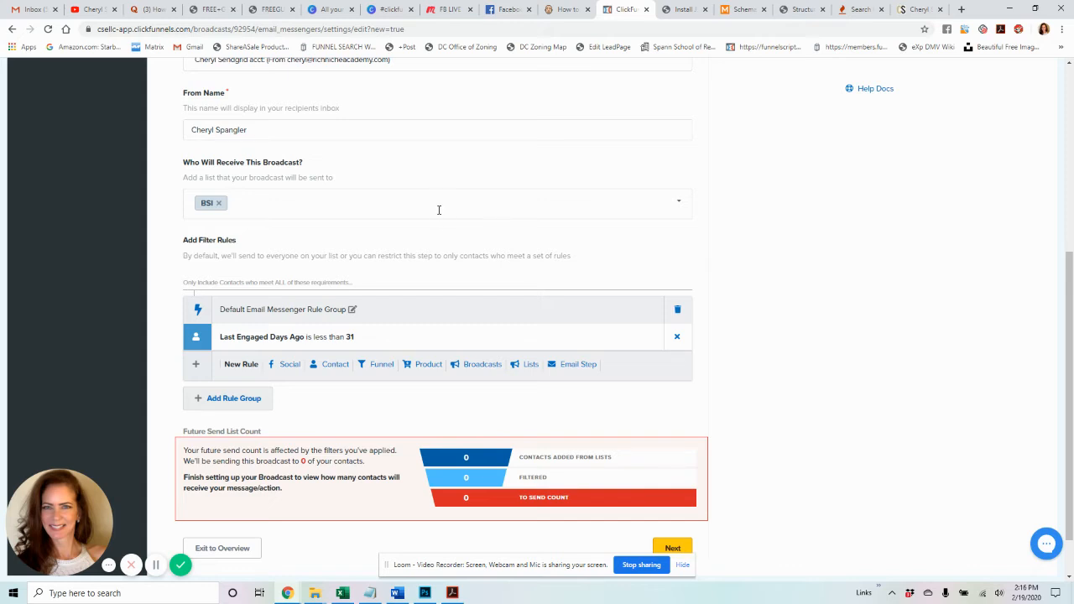
pyautogui.click(678, 339)
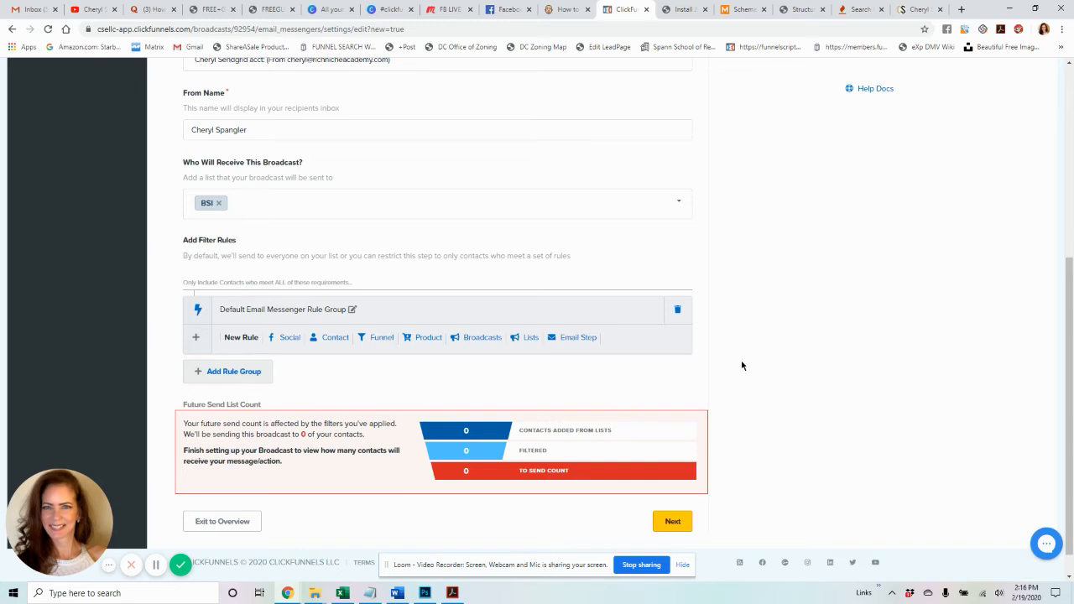
pyautogui.scroll(-1, 742, 366)
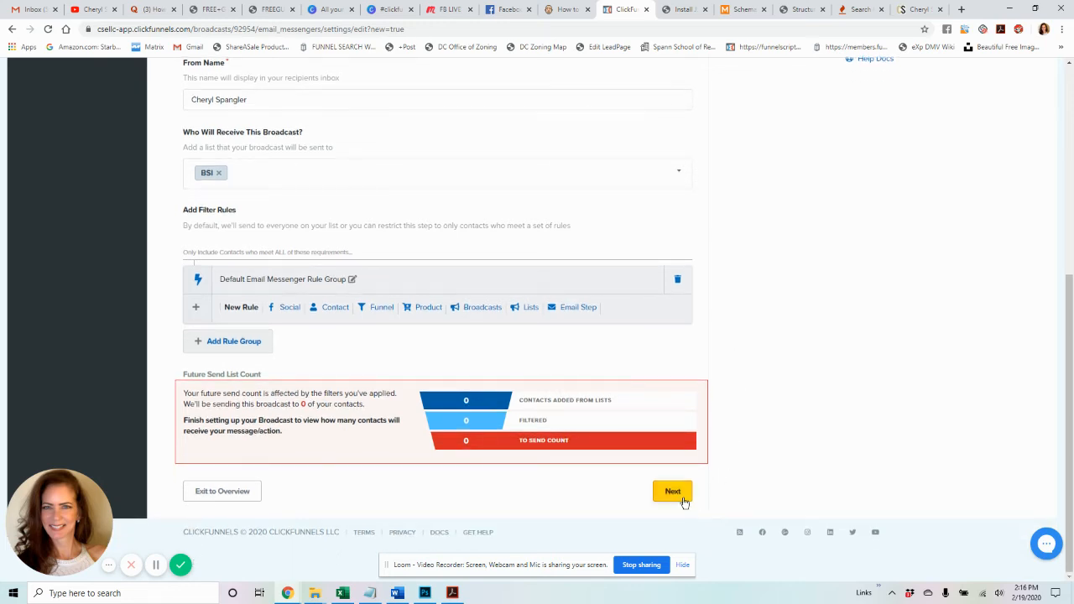
# - Save the general settings and highlight the send list count of 46
pyautogui.click(683, 501)
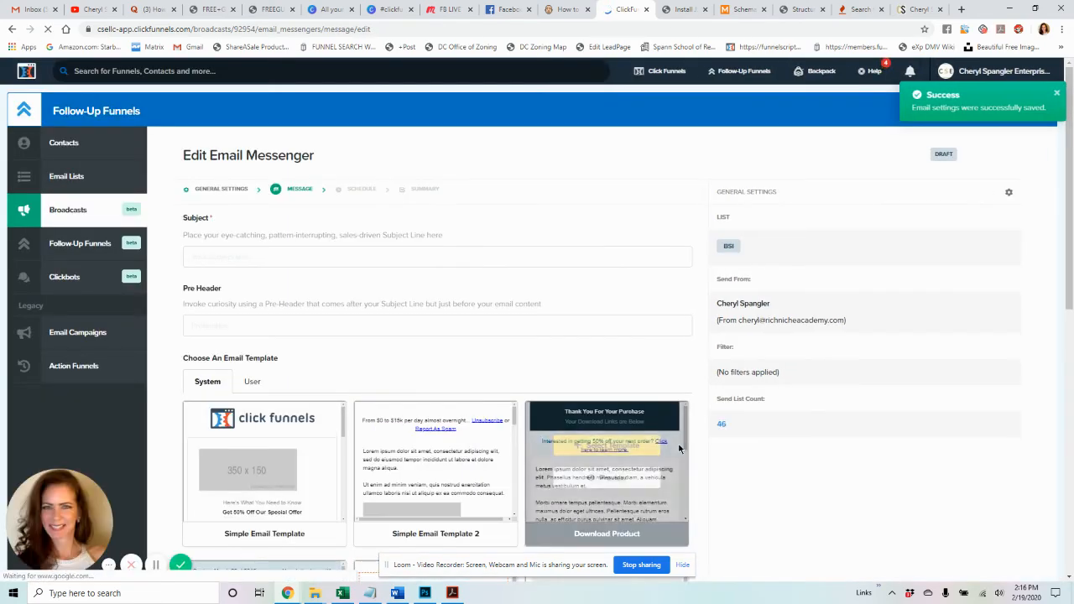
pyautogui.scroll(-4, 683, 501)
pyautogui.scroll(3, 680, 449)
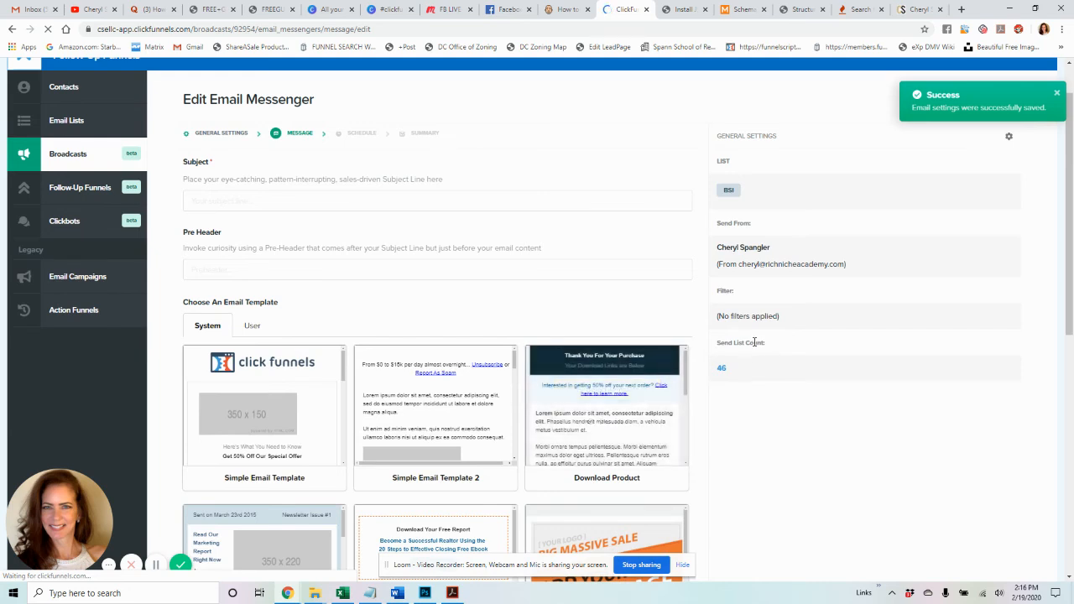
pyautogui.moveTo(716, 346); pyautogui.dragTo(745, 369)
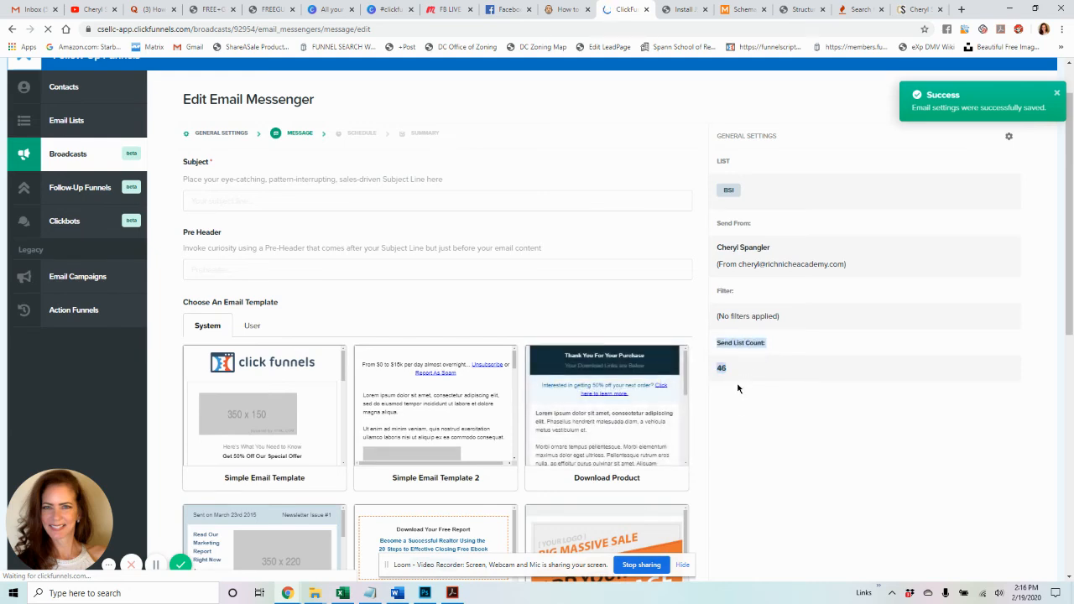
pyautogui.click(737, 387)
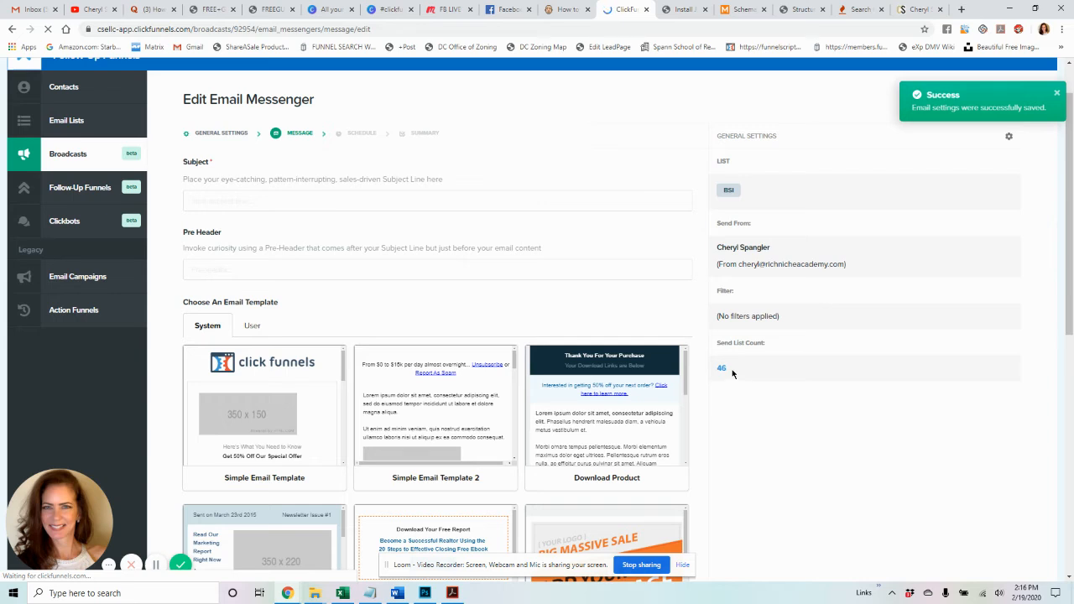
pyautogui.click(295, 201)
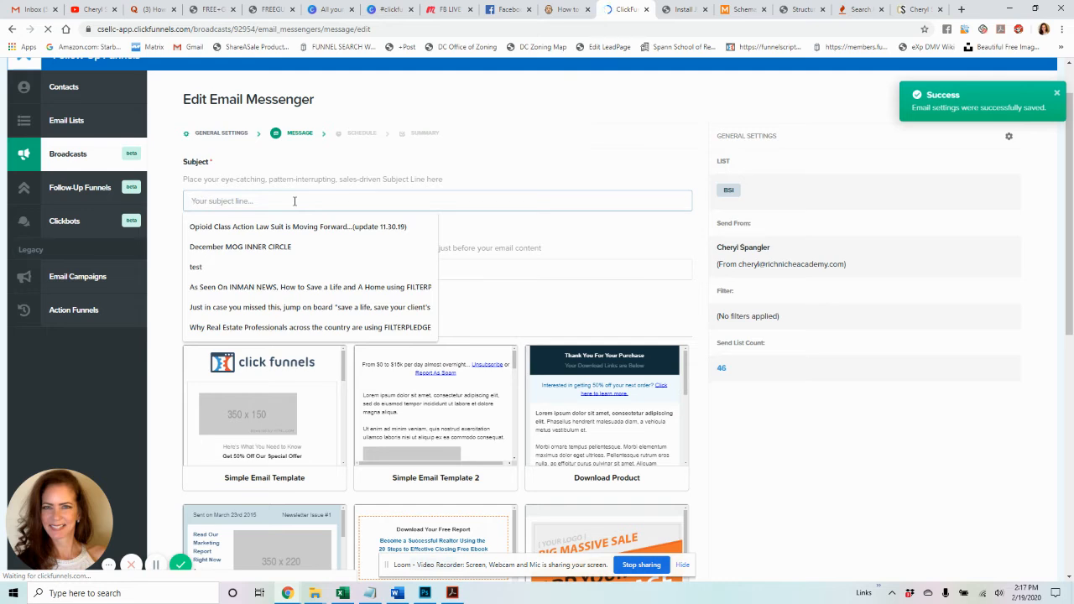
# - Enter 'Subject of my email' as the email's subject line
pyautogui.write('Subject of my')
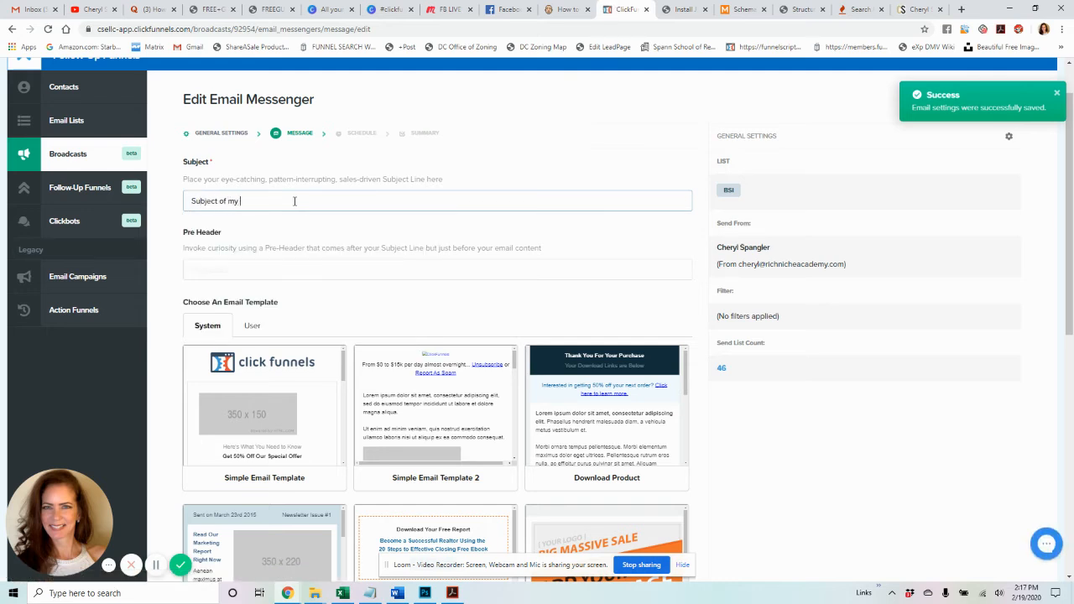
pyautogui.write(' email...')
pyautogui.click(306, 266)
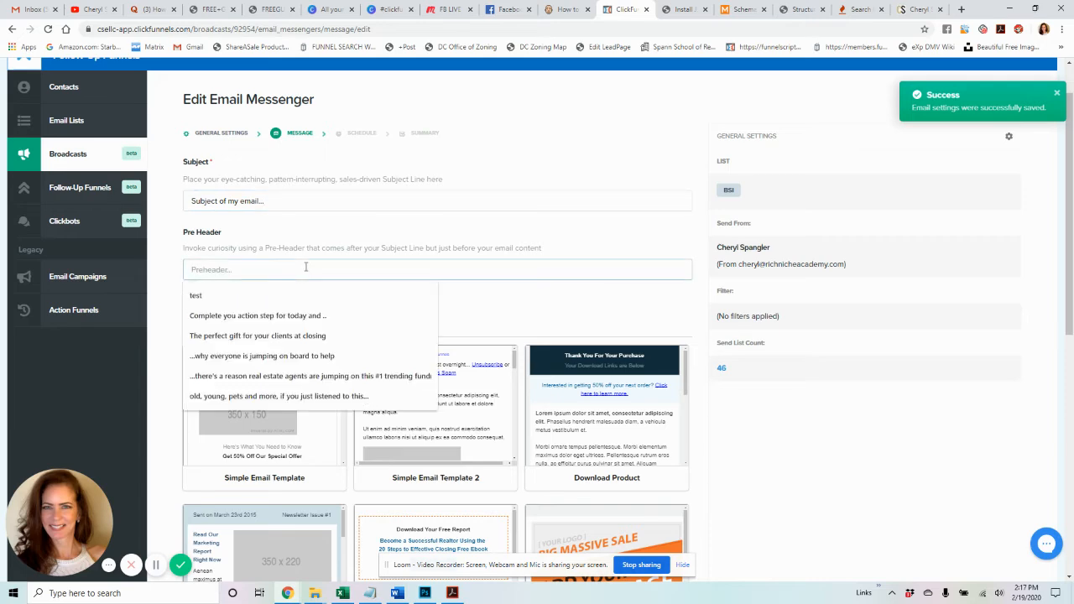
pyautogui.click(36, 8)
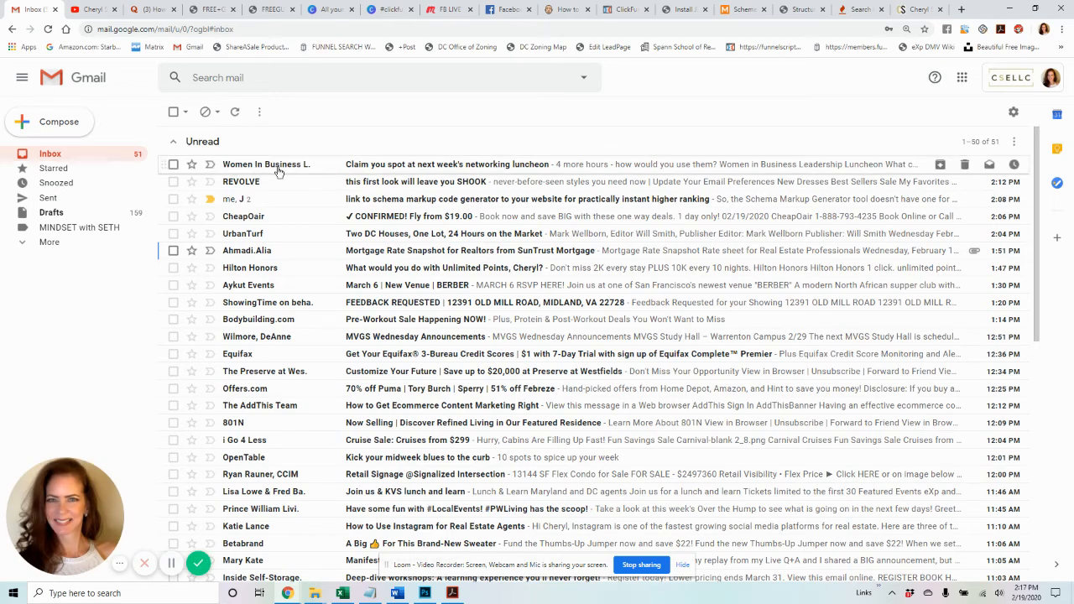
pyautogui.moveTo(279, 170)
pyautogui.click(621, 9)
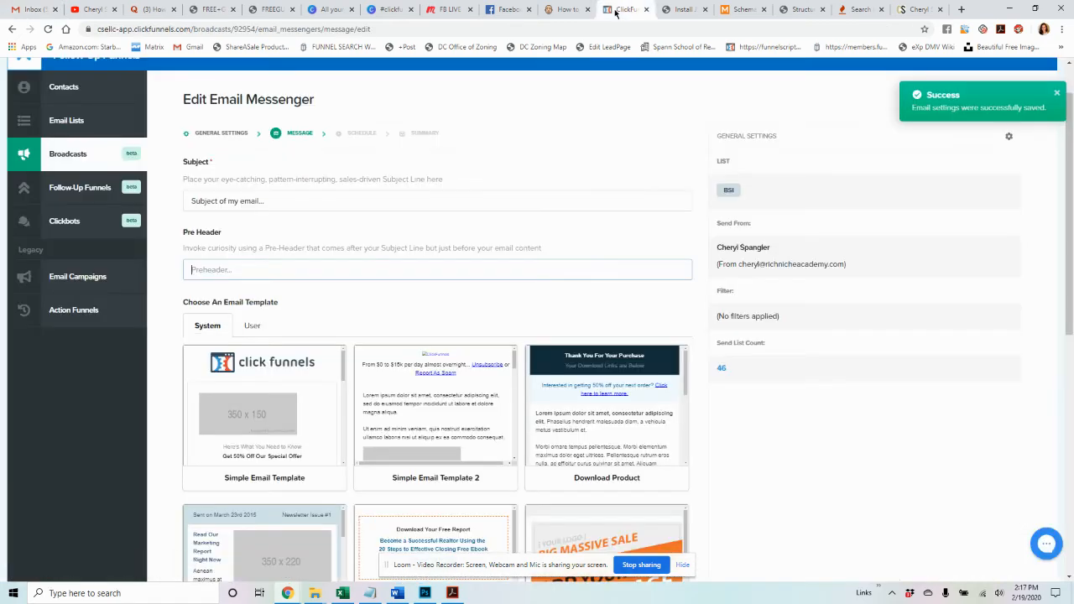
# - Type the preheader 'You wouldn't believe what [owner] did to her client'
pyautogui.click(229, 270)
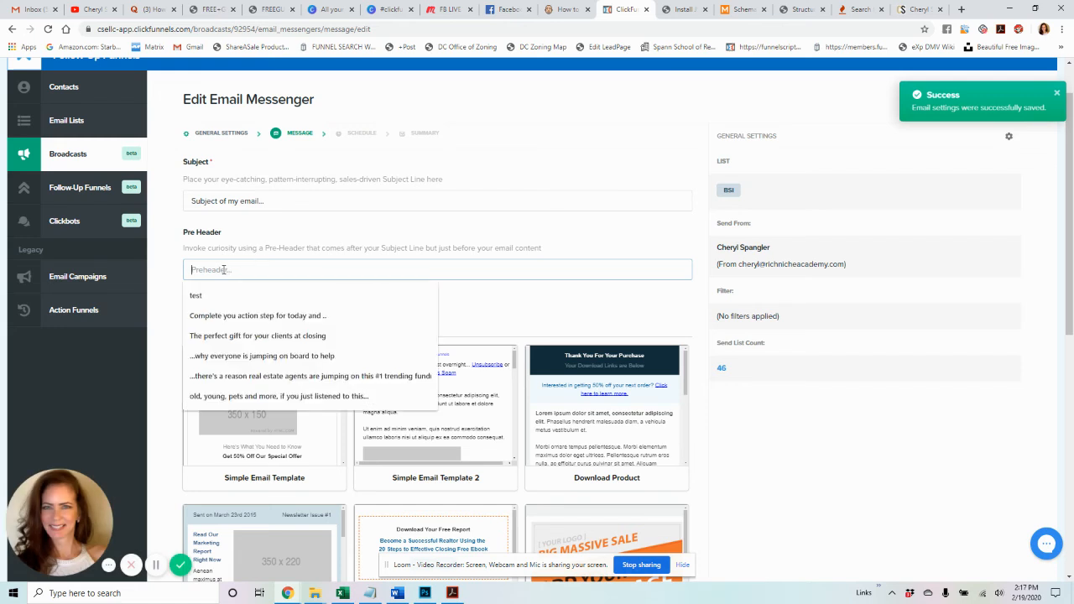
pyautogui.write("You wouldn'")
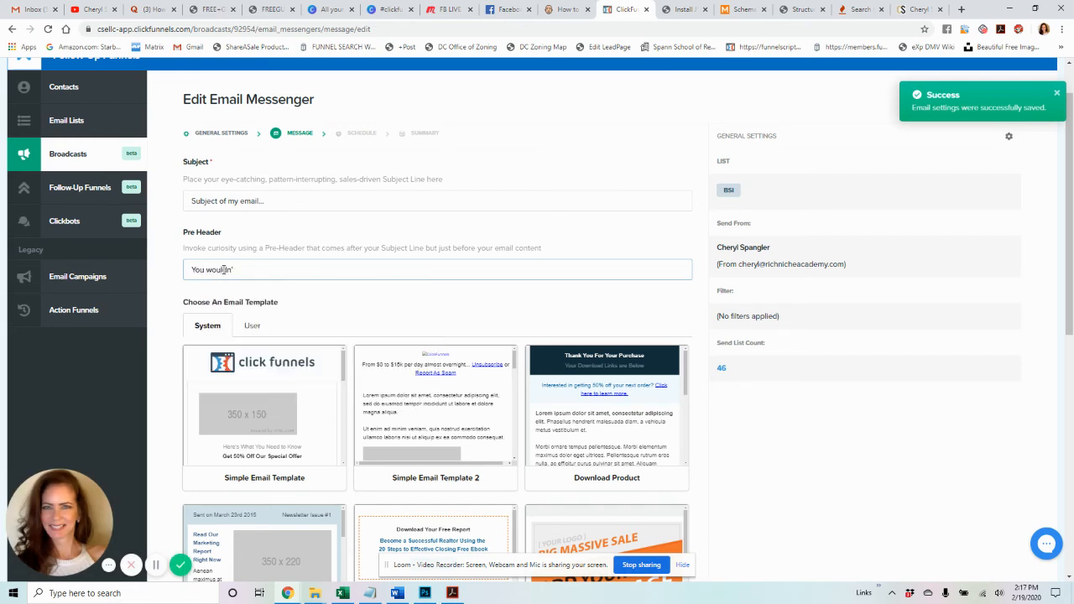
pyautogui.press('BackSpace')
pyautogui.press('BackSpace')
pyautogui.press('BackSpace')
pyautogui.write("wouldn't believe what Cheryl Did to her client...")
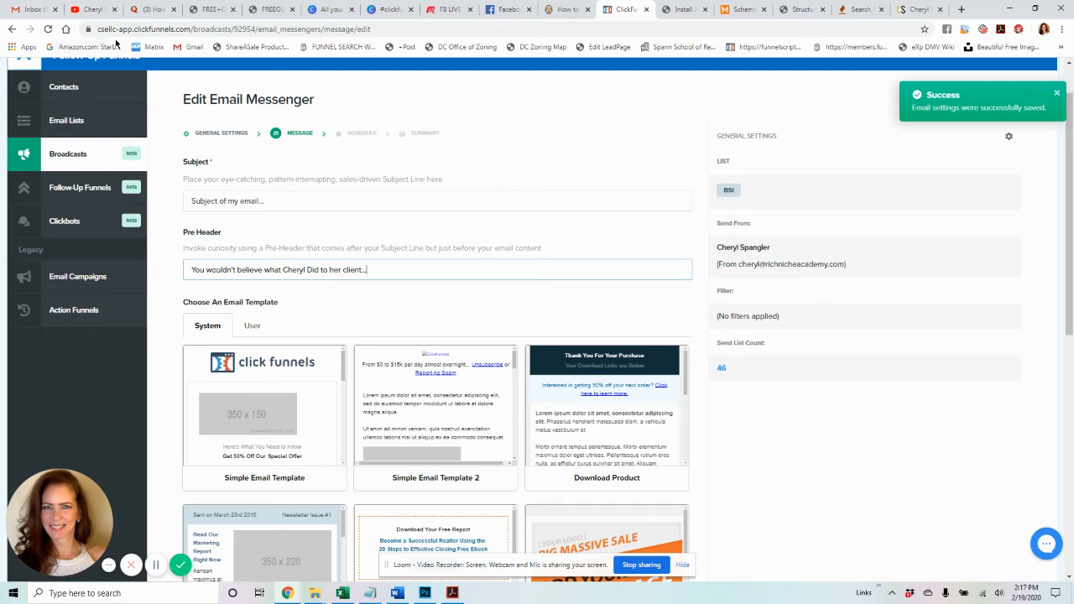
pyautogui.click(32, 11)
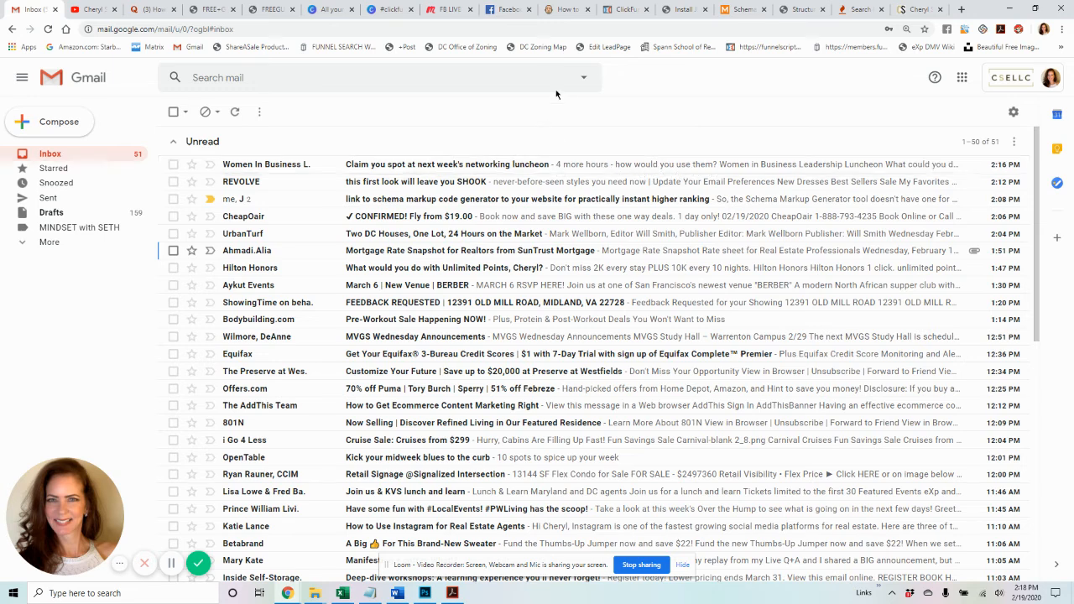
pyautogui.click(625, 9)
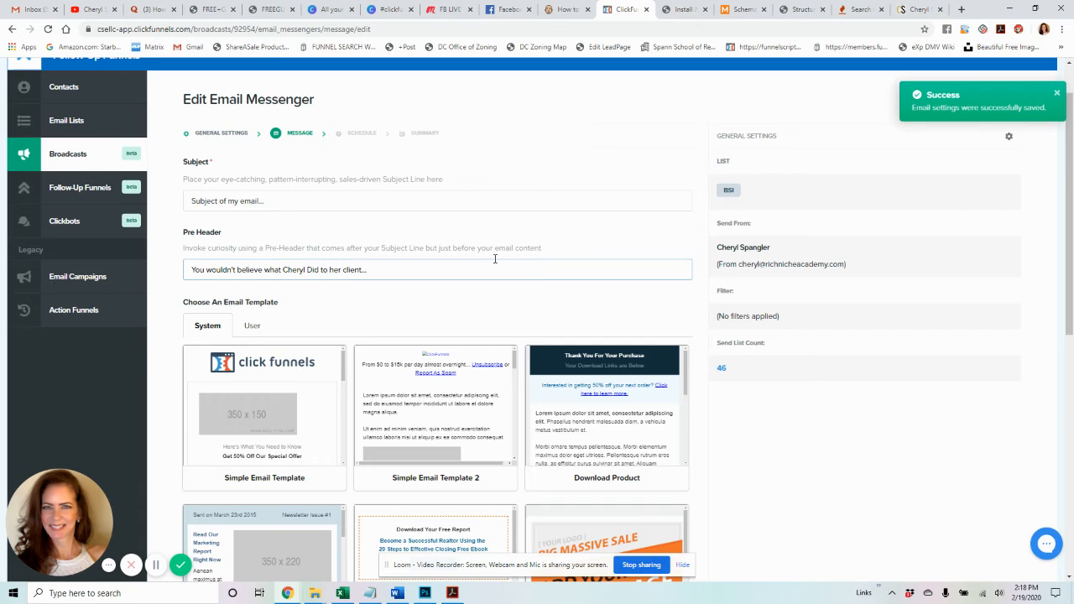
# - Browse the User email templates, then switch back to the System templates
pyautogui.click(252, 325)
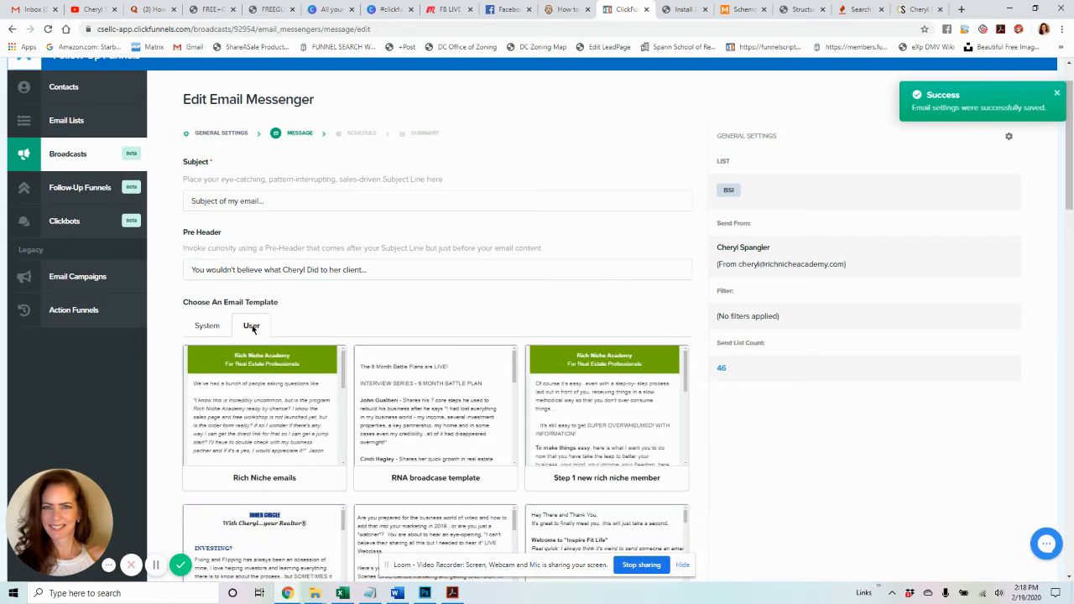
pyautogui.scroll(-1, 420, 386)
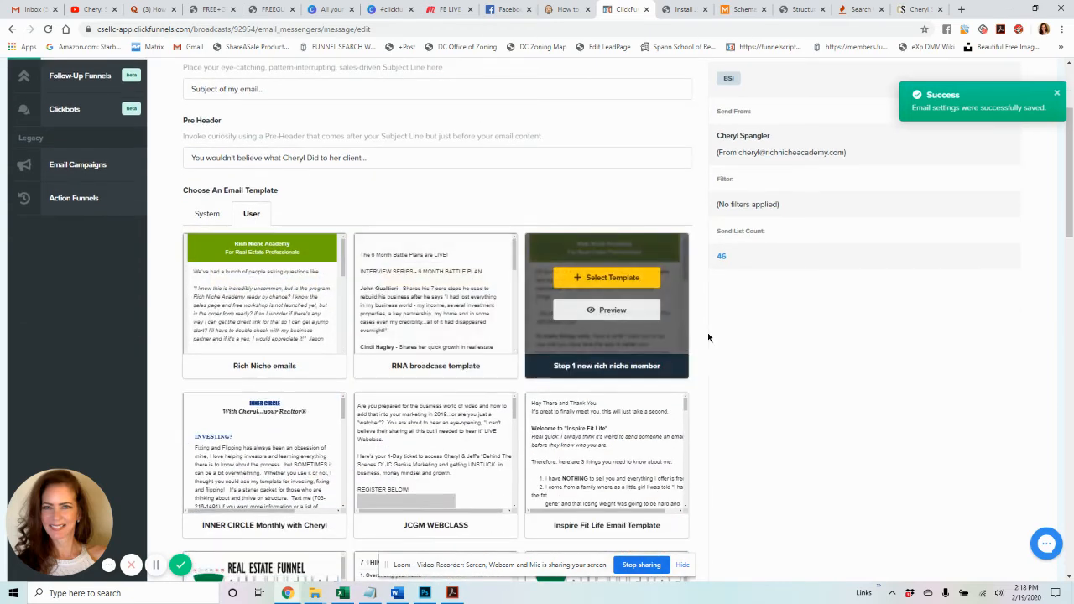
pyautogui.scroll(-2, 739, 332)
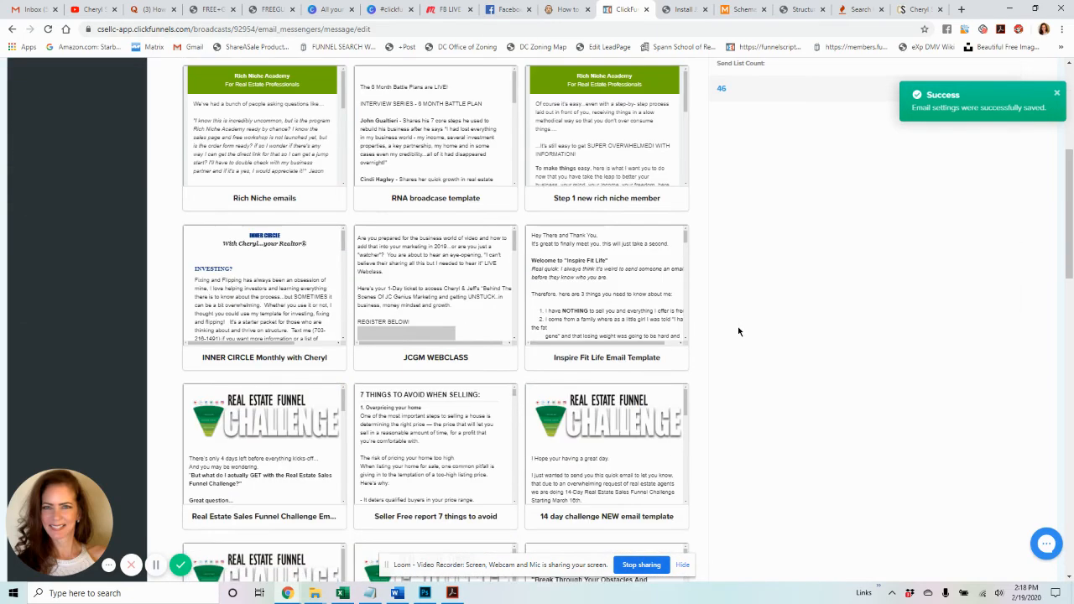
pyautogui.scroll(-2, 738, 332)
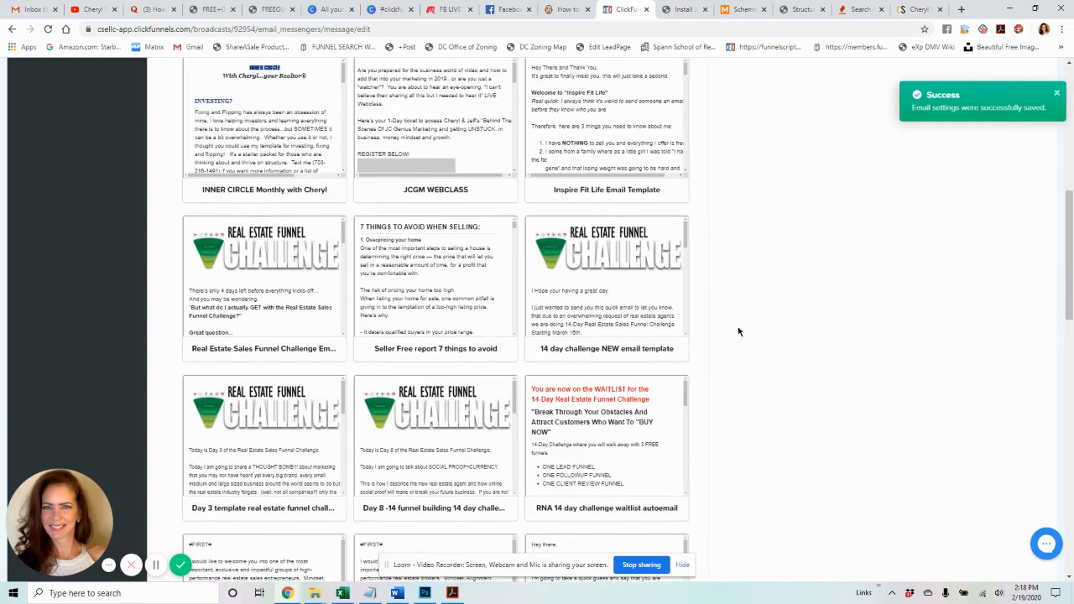
pyautogui.scroll(-5, 739, 331)
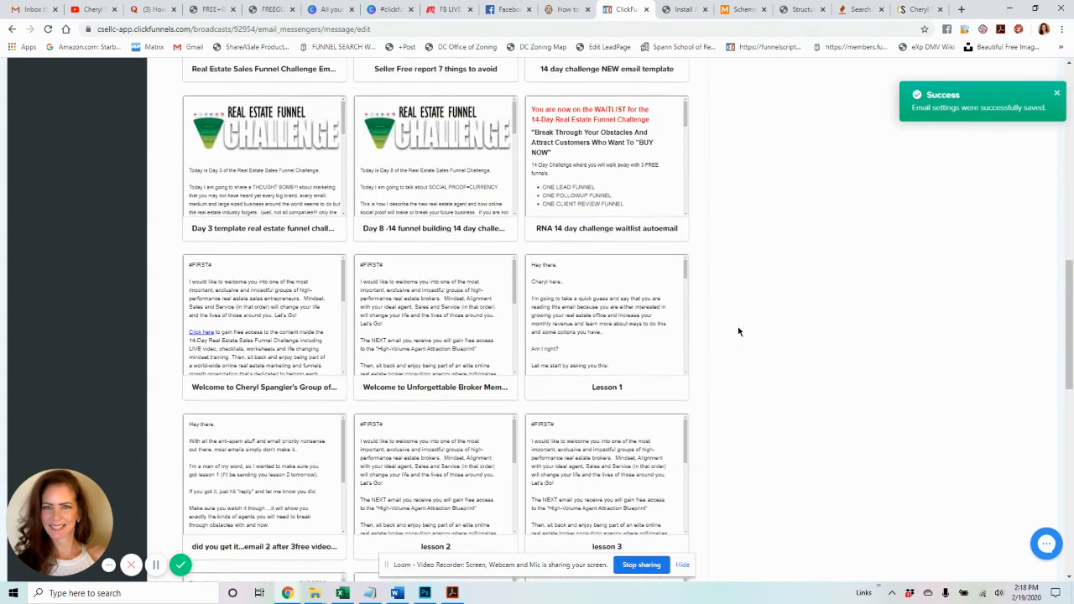
pyautogui.scroll(-2, 739, 332)
pyautogui.scroll(-5, 739, 331)
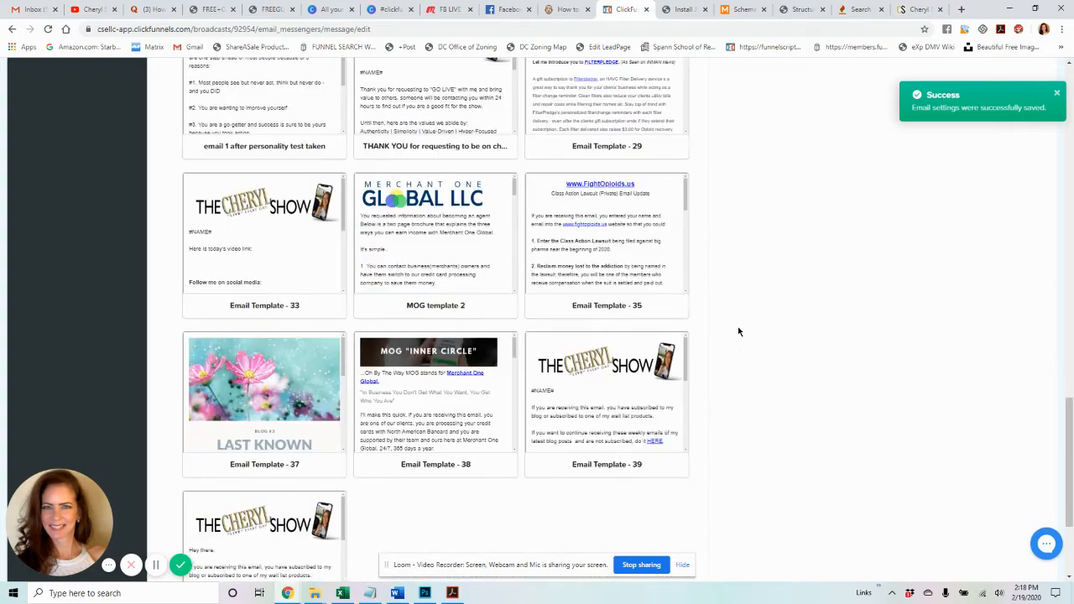
pyautogui.scroll(8, 739, 332)
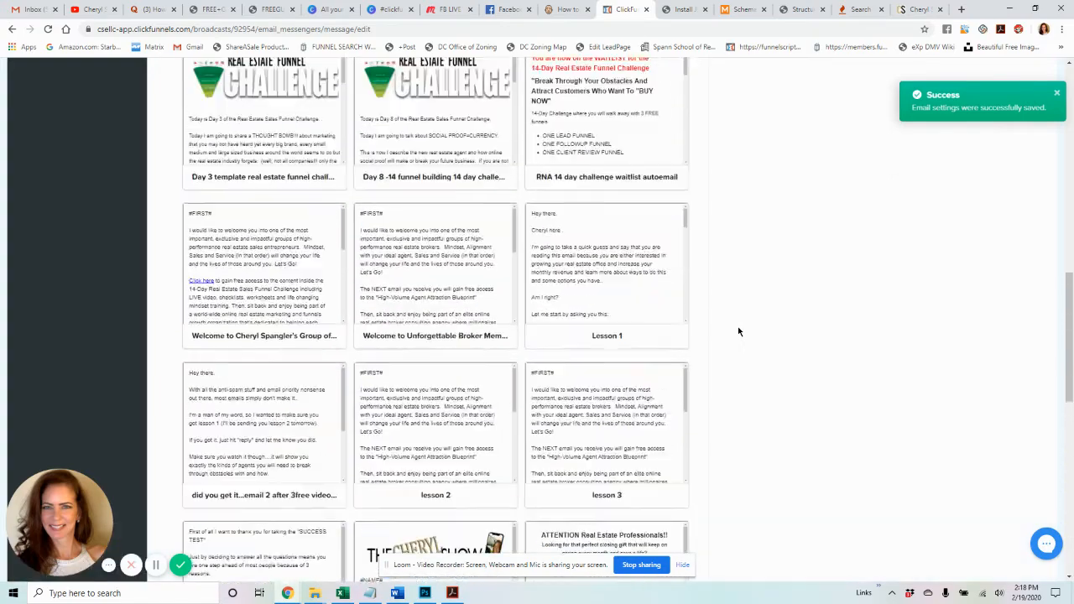
pyautogui.scroll(6, 739, 331)
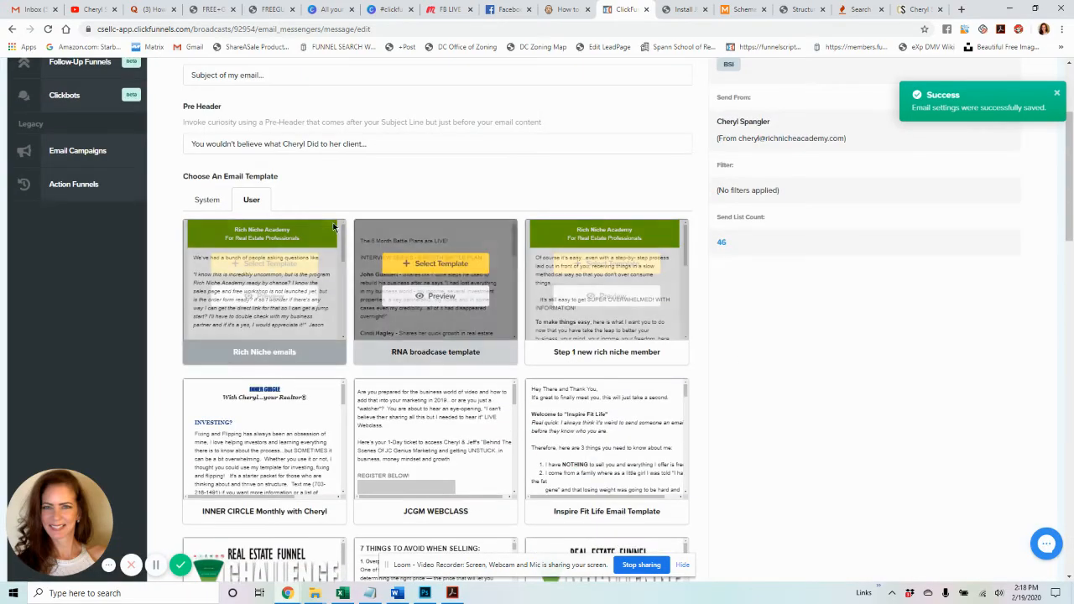
pyautogui.click(206, 201)
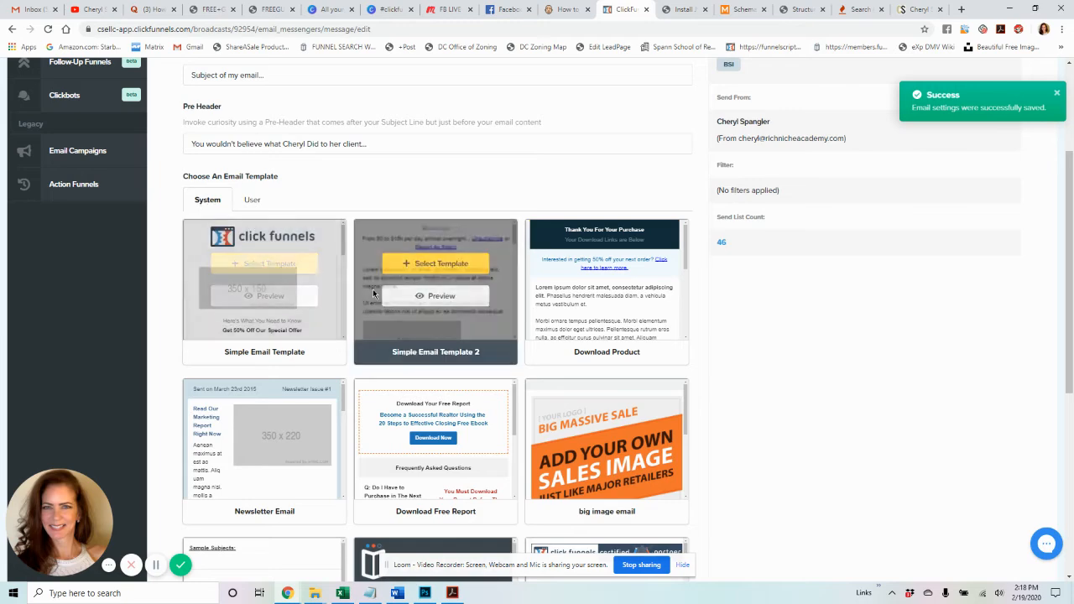
pyautogui.scroll(-2, 600, 392)
pyautogui.scroll(-3, 600, 392)
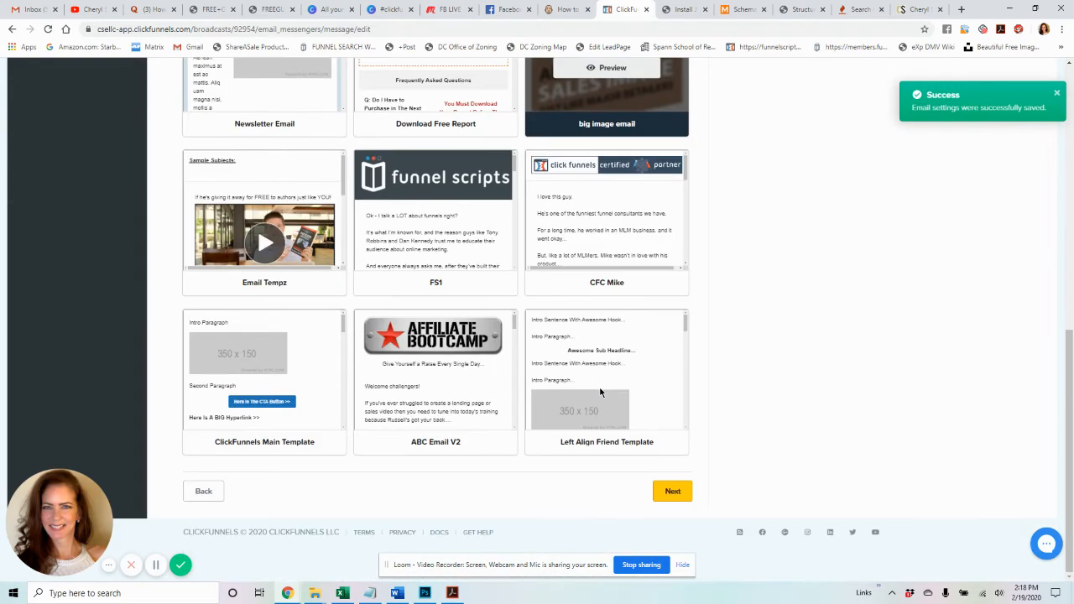
# - Save the message step and pick the owner's saved show template from the User templates
pyautogui.click(675, 493)
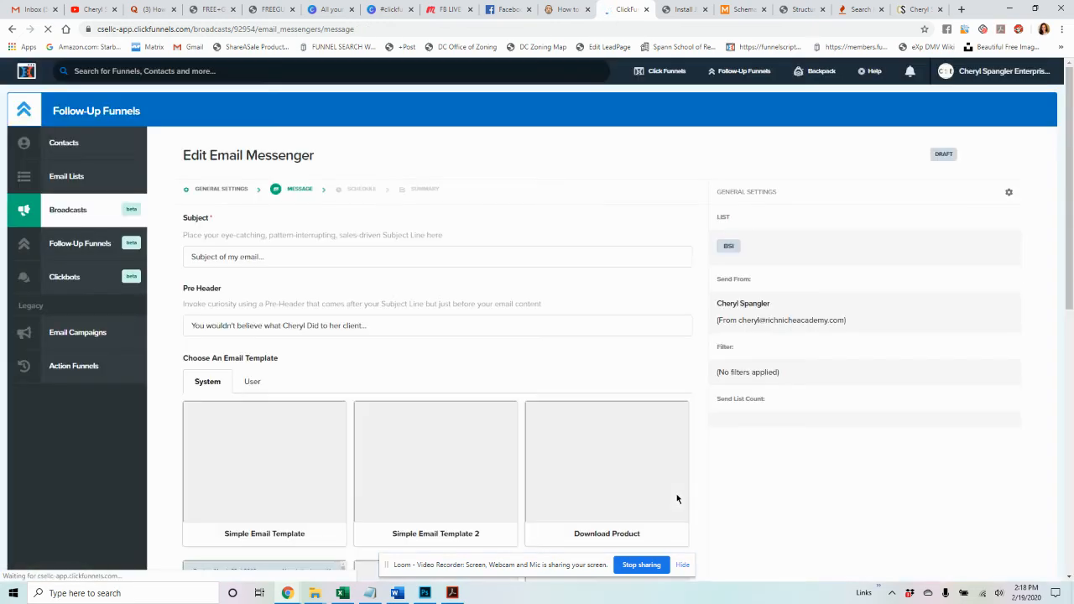
pyautogui.scroll(-4, 582, 401)
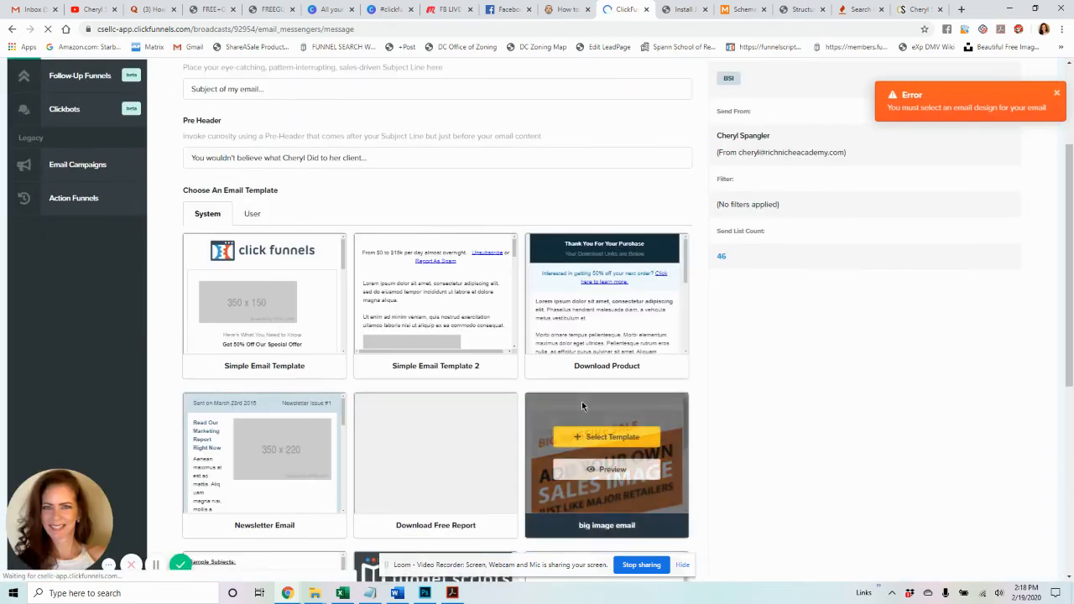
pyautogui.scroll(4, 584, 406)
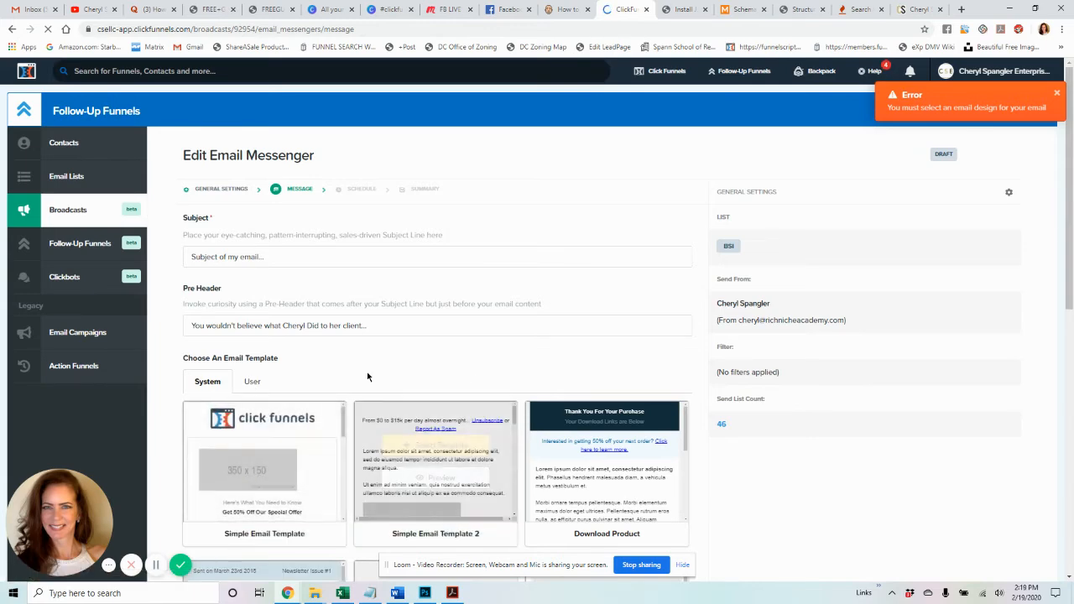
pyautogui.scroll(-4, 364, 367)
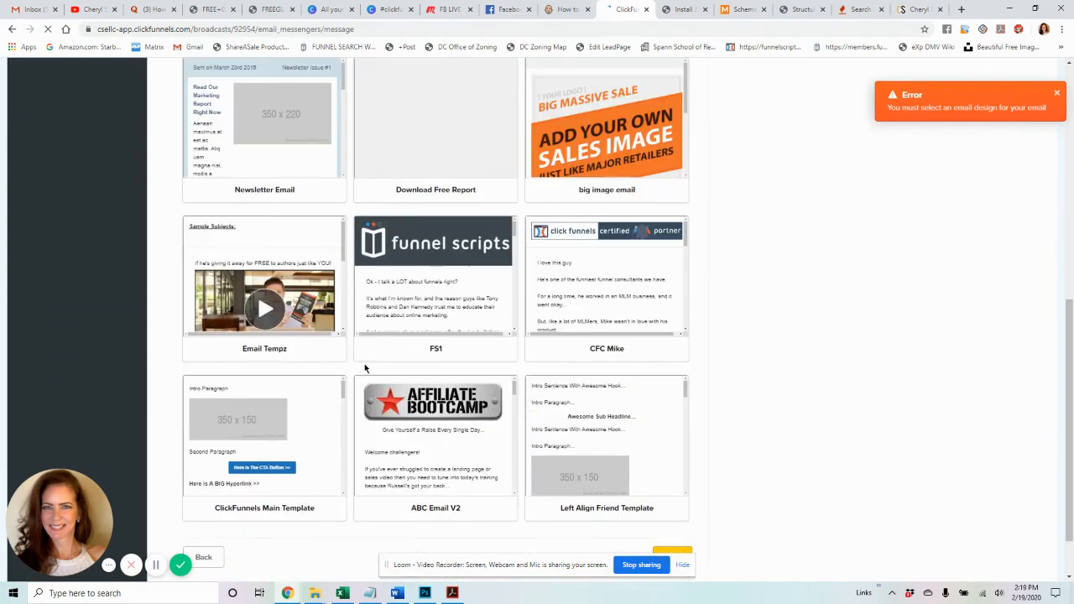
pyautogui.scroll(3, 364, 367)
pyautogui.click(252, 159)
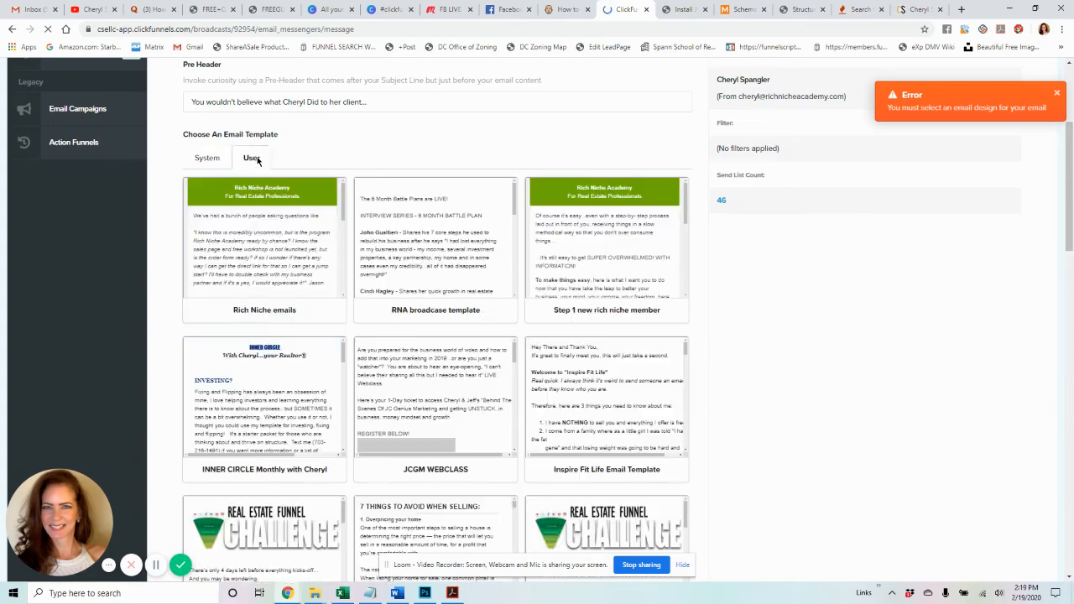
pyautogui.scroll(-9, 571, 280)
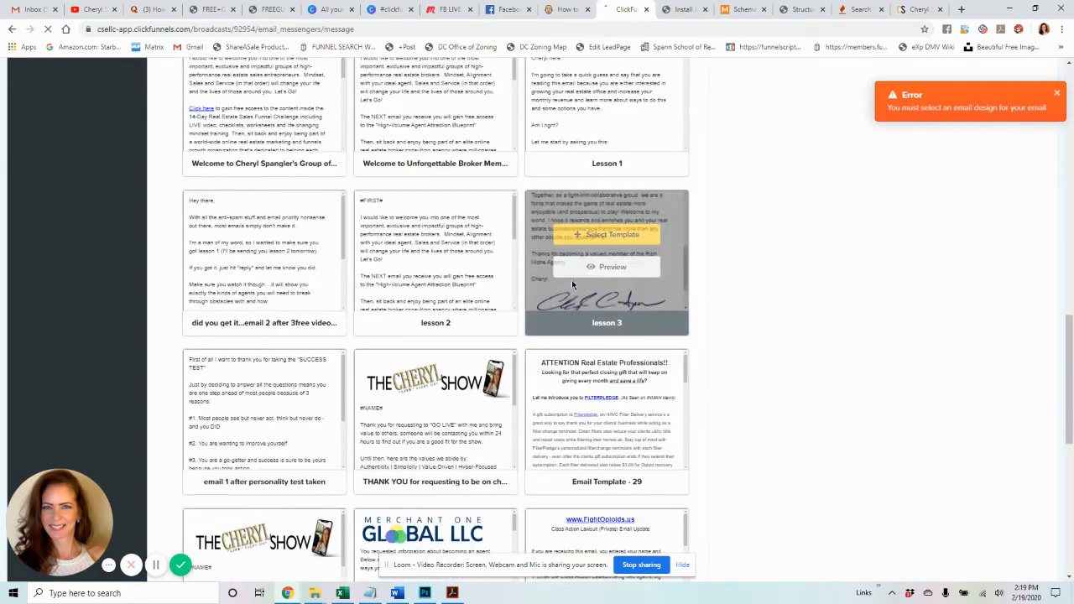
pyautogui.click(265, 554)
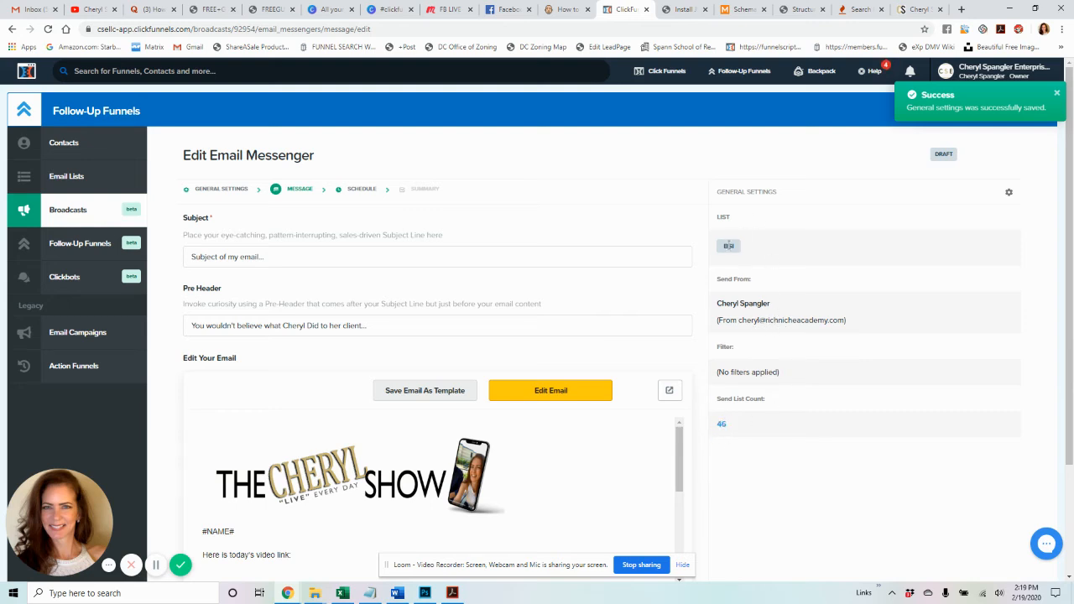
# - Open the chosen template in the email editor with Edit Email
pyautogui.scroll(-3, 504, 298)
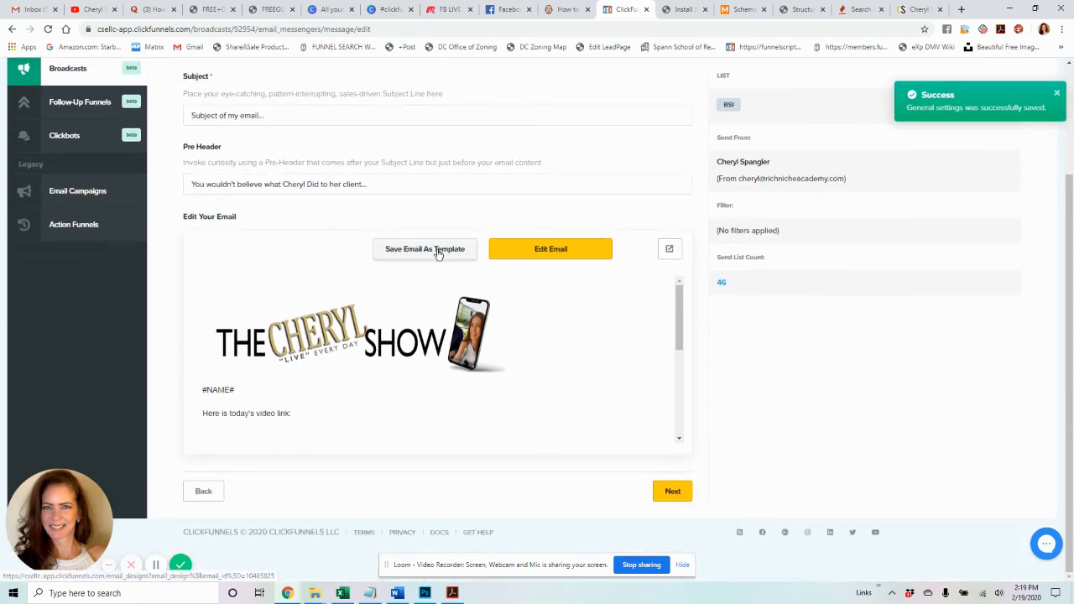
pyautogui.click(572, 254)
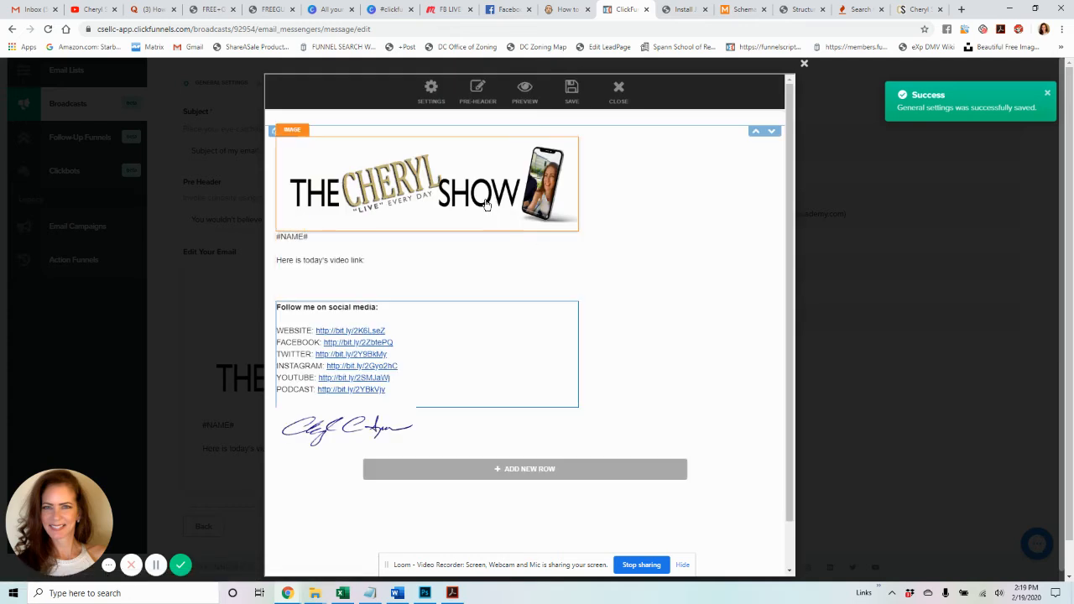
# - Delete the Cheryl Show header image from the email
pyautogui.click(486, 204)
pyautogui.click(538, 426)
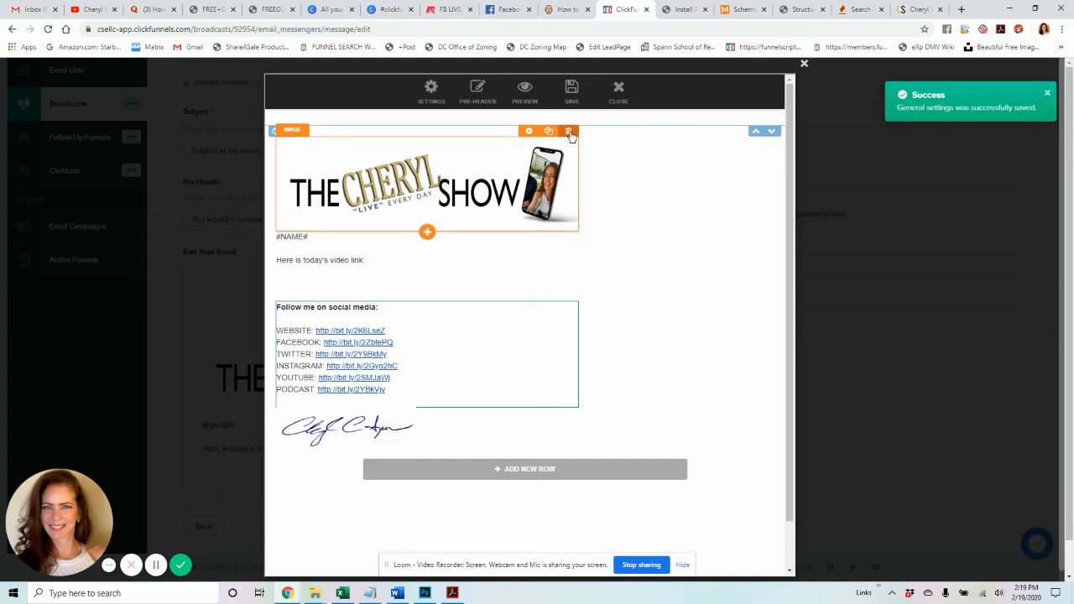
pyautogui.click(569, 131)
pyautogui.click(592, 92)
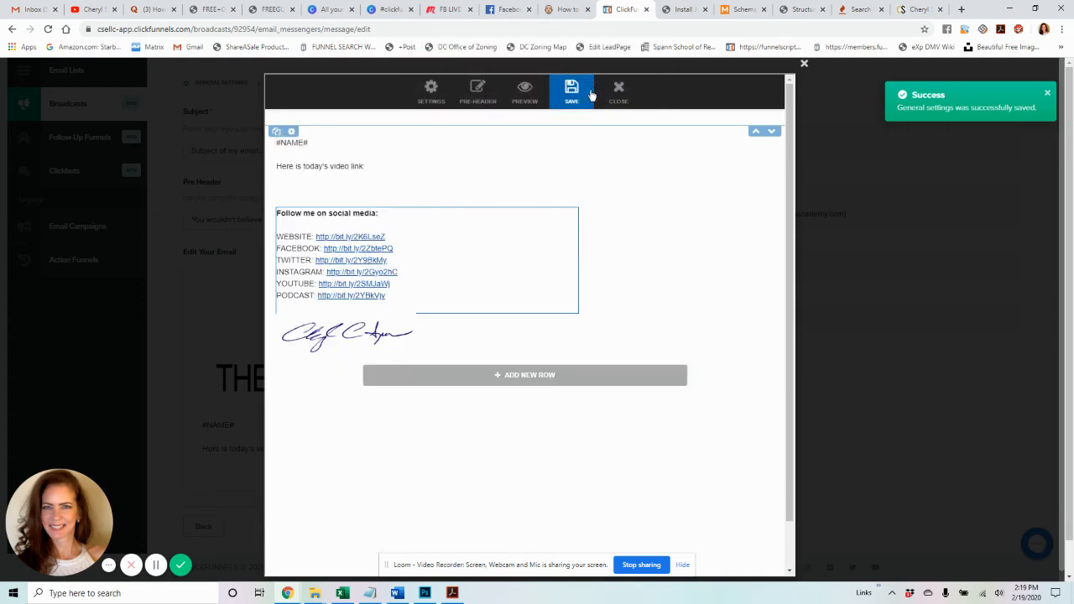
# - Replace the intro text with "Hey Friend," and "Just sending you this broadcast email."
pyautogui.click(358, 171)
pyautogui.hotkey('ctrl', 'a')
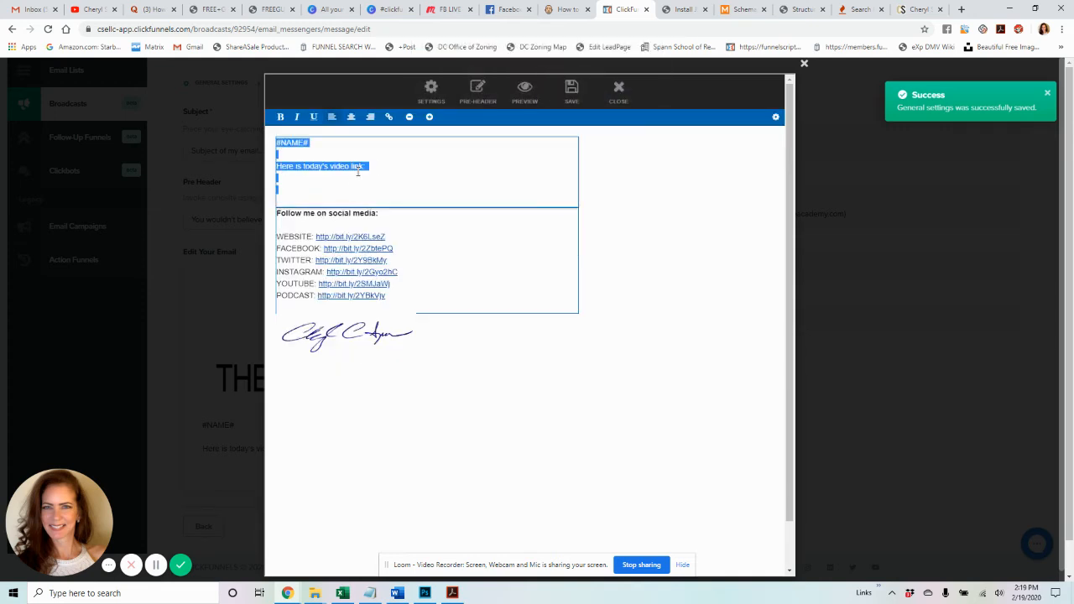
pyautogui.write('Hey')
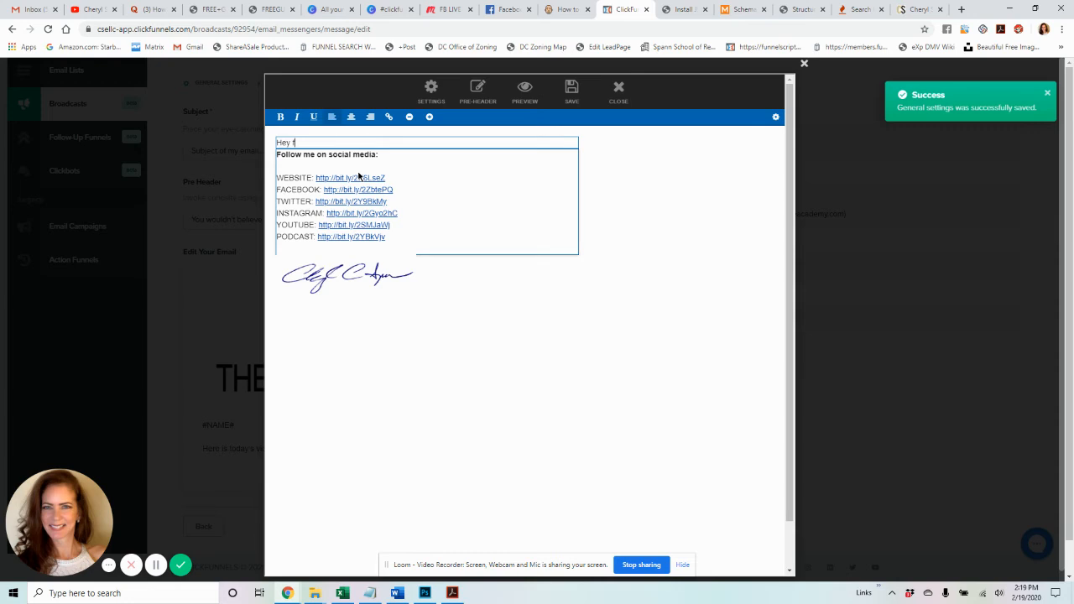
pyautogui.write(' Friend,')
pyautogui.press('Return')
pyautogui.press('Return')
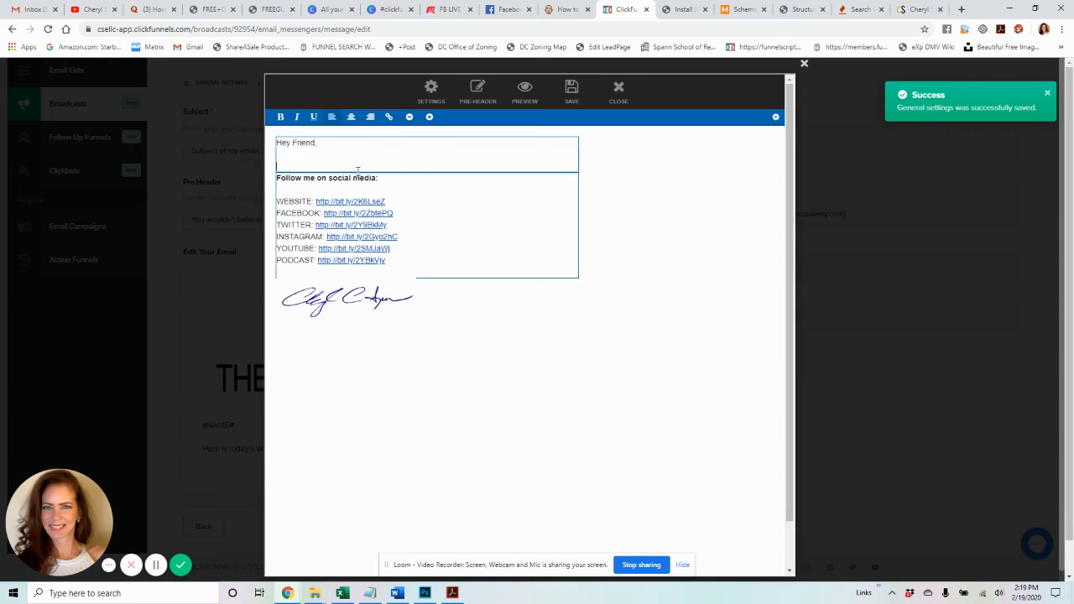
pyautogui.write('Just sending you this broadcast email.')
pyautogui.press('Return')
pyautogui.press('Return')
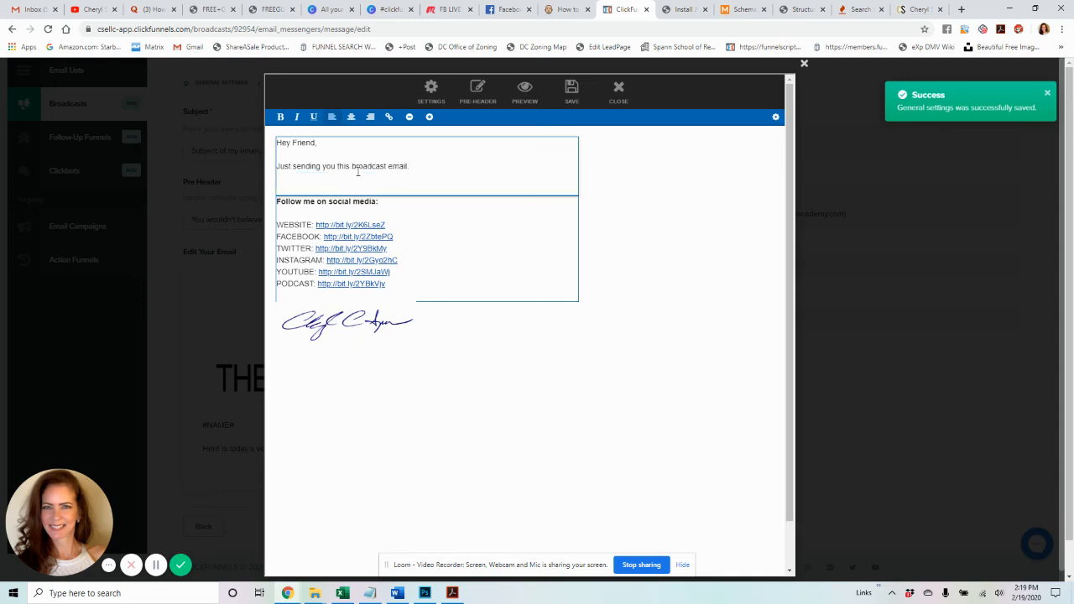
pyautogui.click(607, 199)
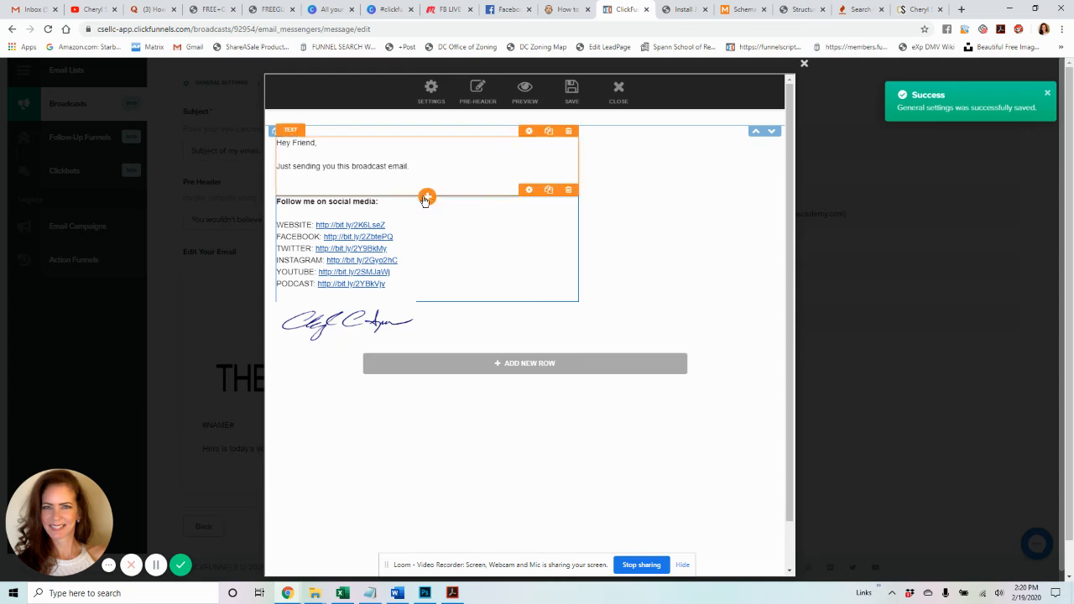
# - Insert an image placeholder, a three-item bullet list and social media share icons below the intro
pyautogui.click(427, 198)
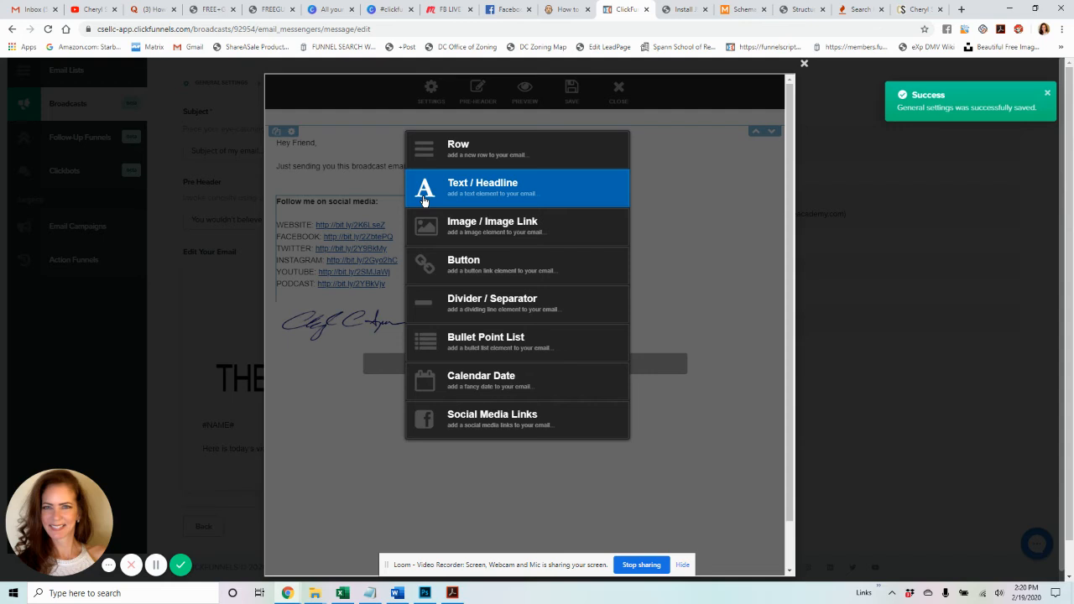
pyautogui.click(485, 229)
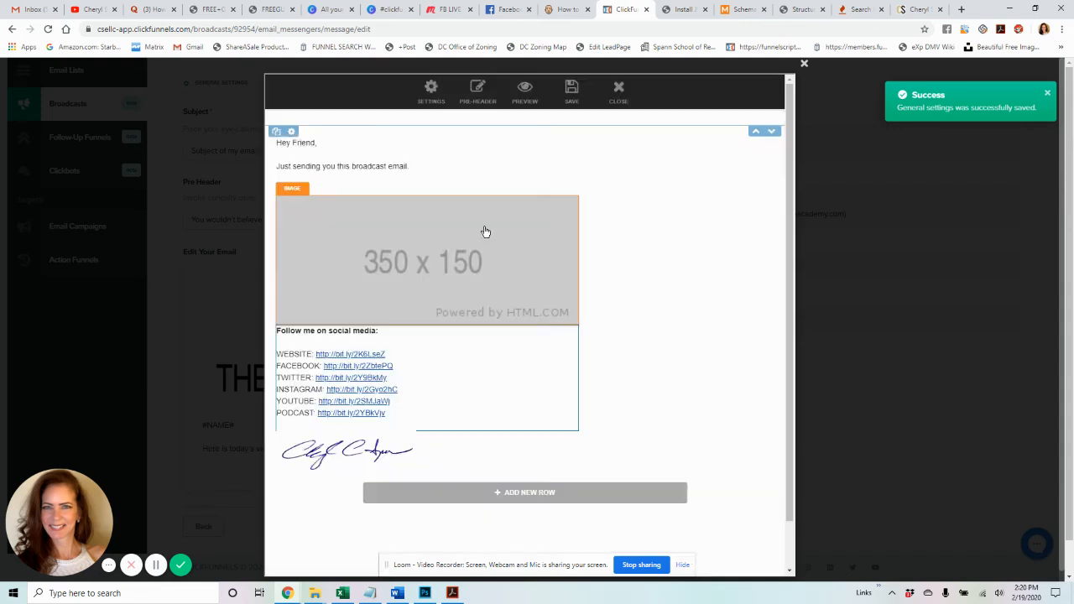
pyautogui.click(427, 325)
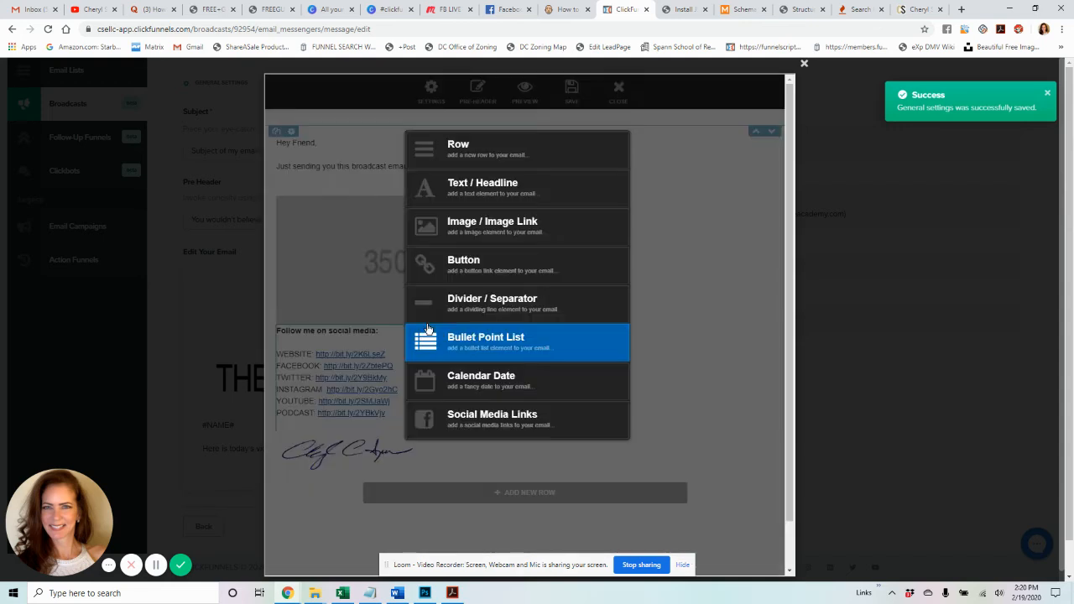
pyautogui.click(463, 342)
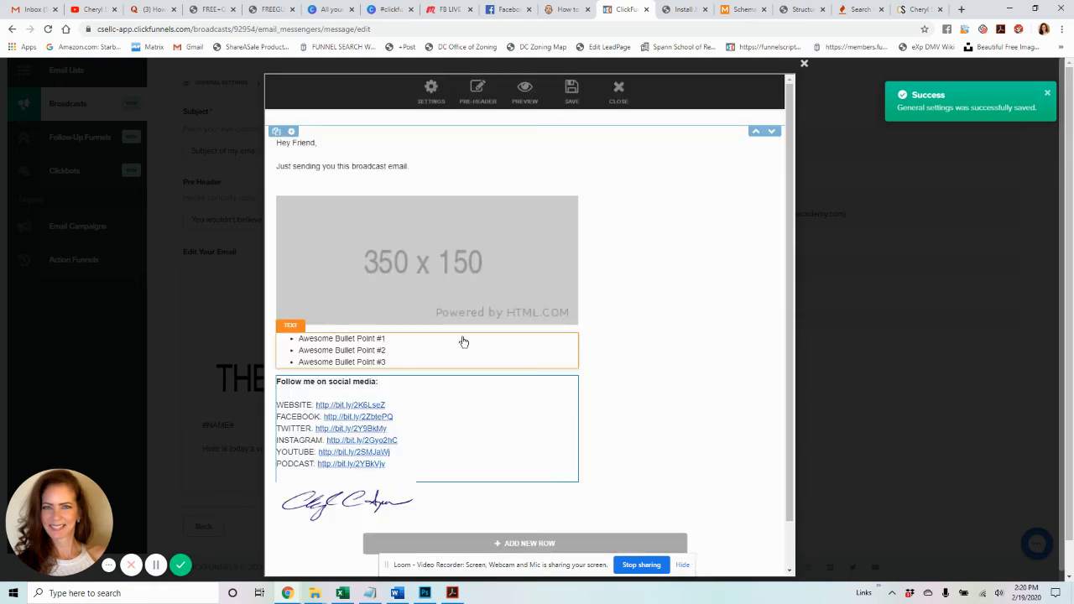
pyautogui.click(427, 370)
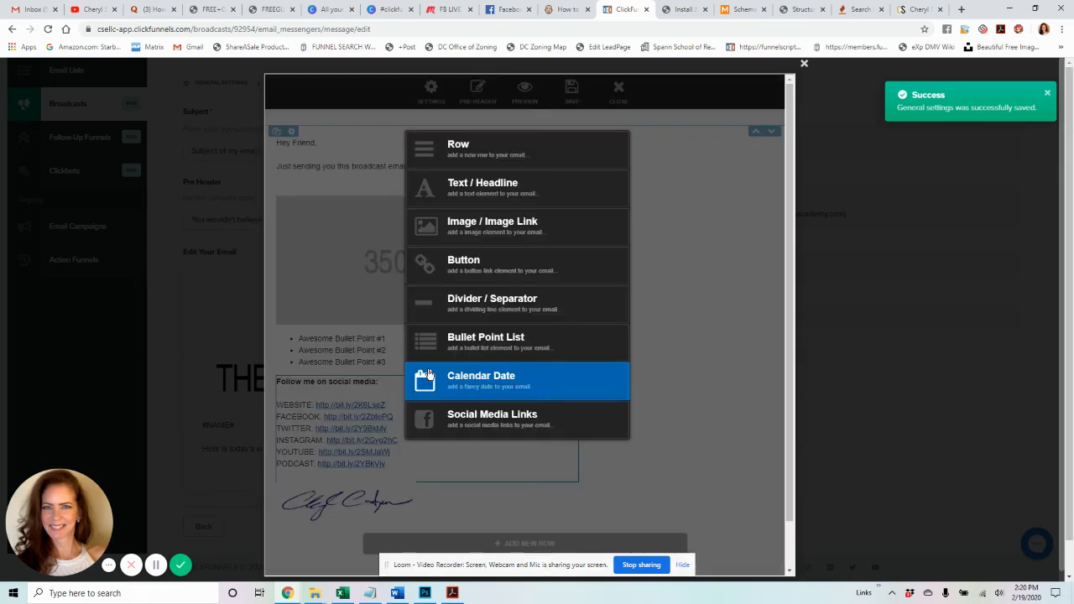
pyautogui.click(462, 424)
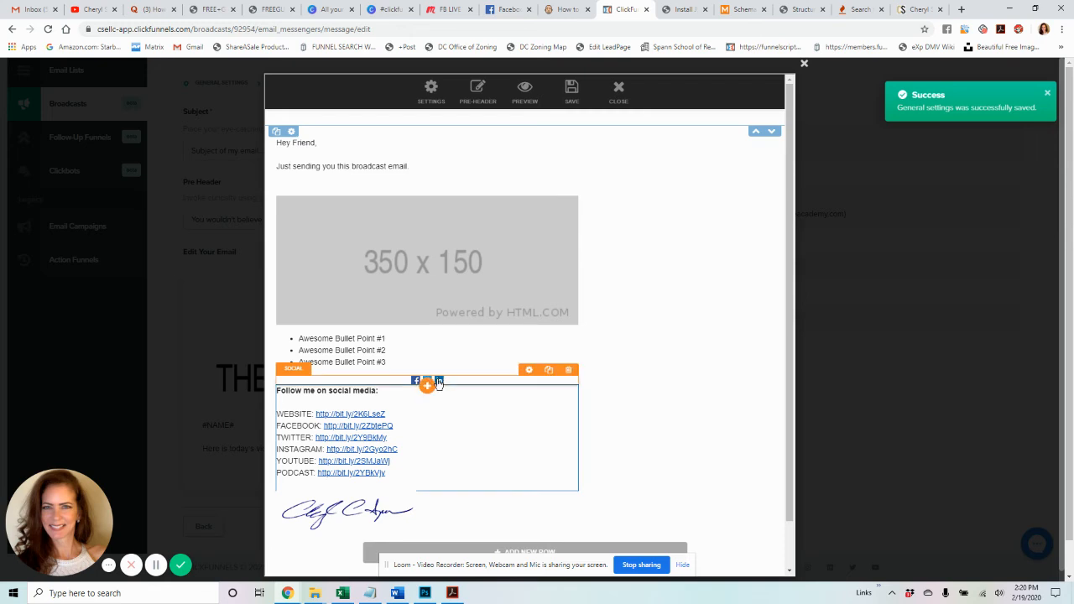
# - Add a divider, a Download Now button and a new two-column row
pyautogui.click(427, 386)
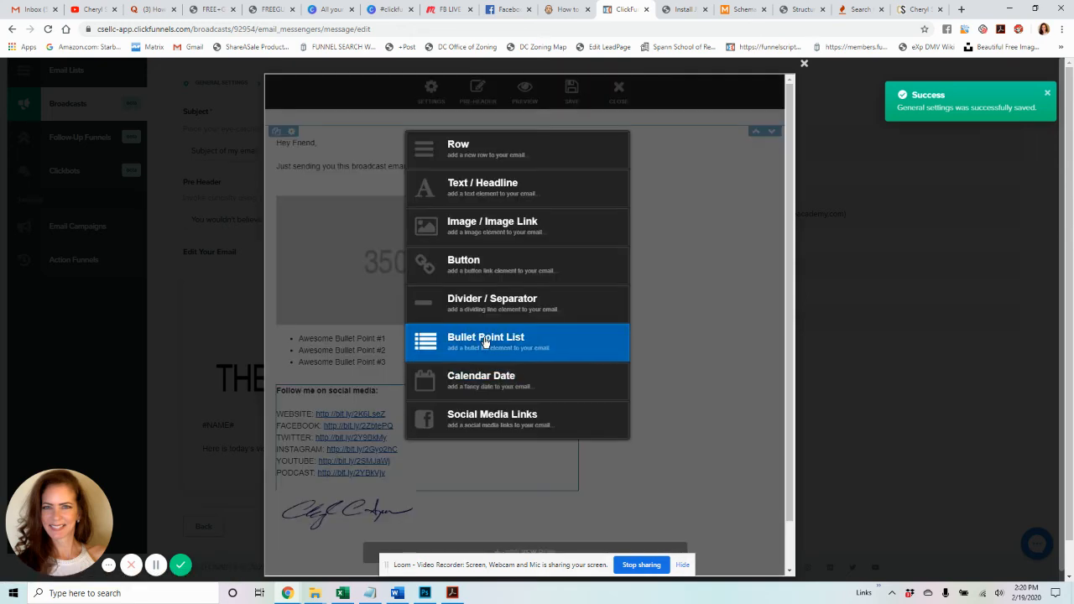
pyautogui.click(500, 308)
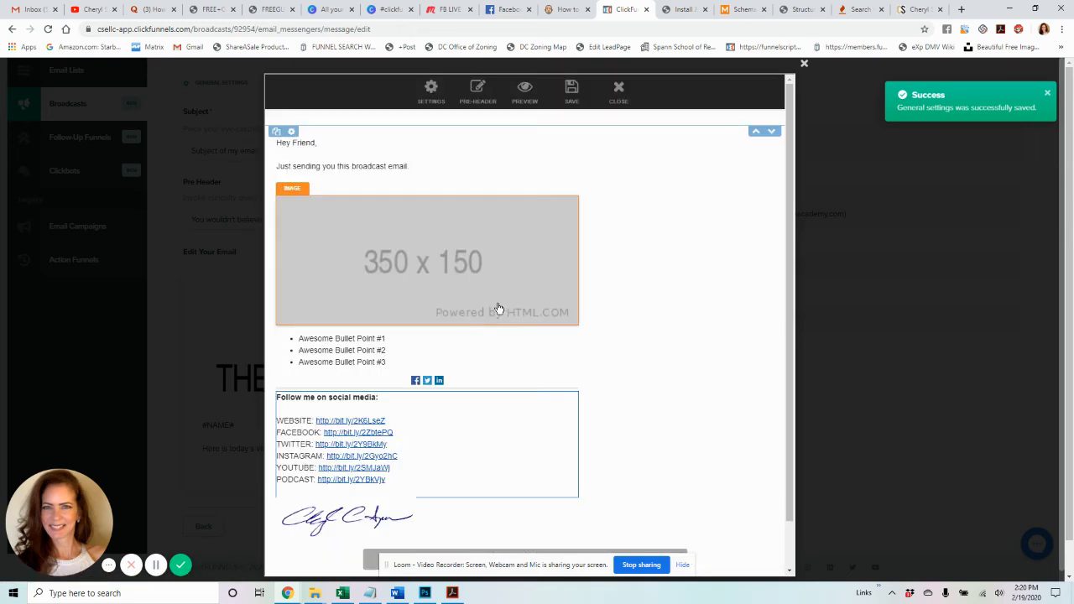
pyautogui.click(425, 388)
pyautogui.click(468, 270)
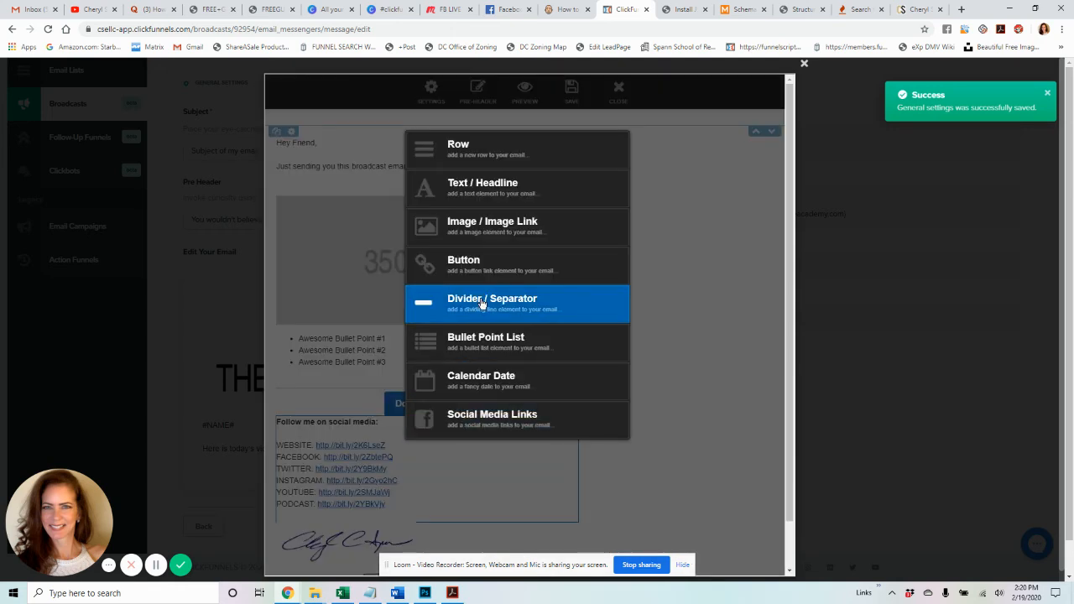
pyautogui.click(507, 152)
pyautogui.click(565, 144)
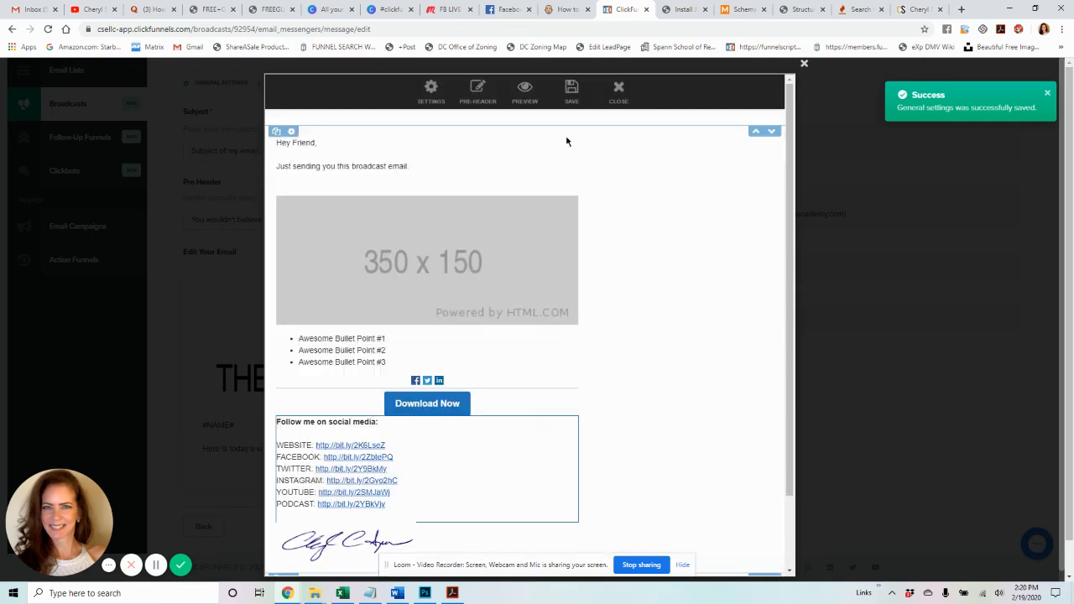
# - Place a 350 x 150 Image element in both the left and right columns of the new row
pyautogui.scroll(-1, 563, 305)
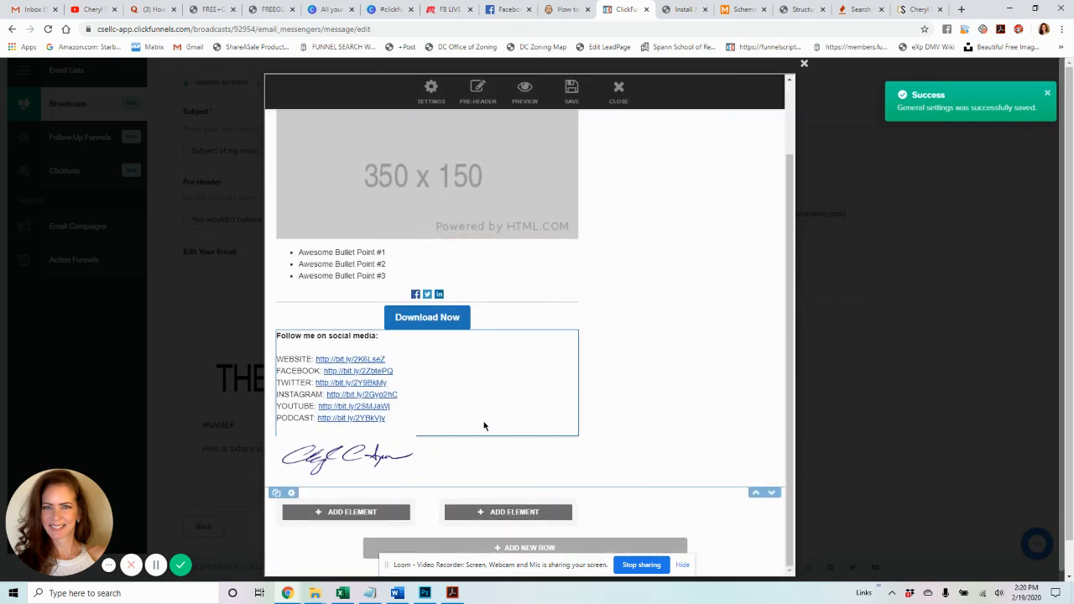
pyautogui.scroll(-1, 477, 468)
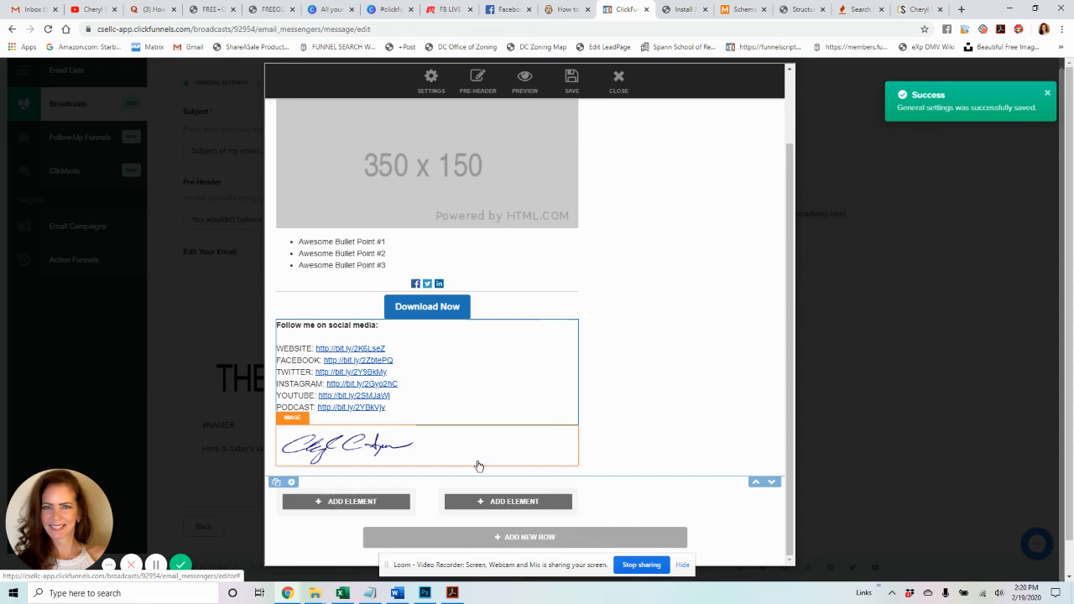
pyautogui.click(337, 502)
pyautogui.click(517, 215)
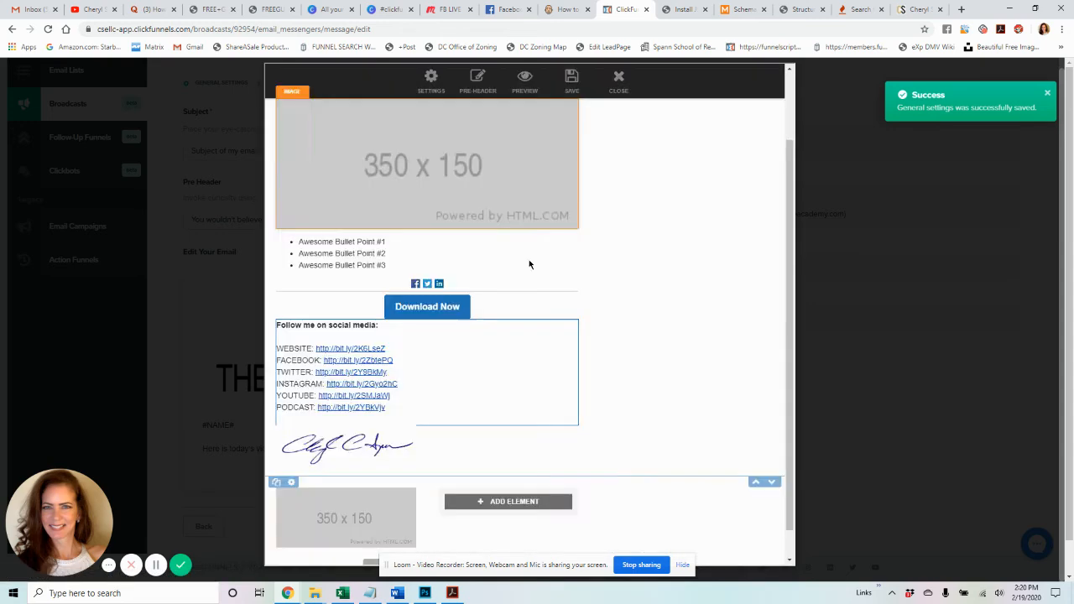
pyautogui.click(525, 504)
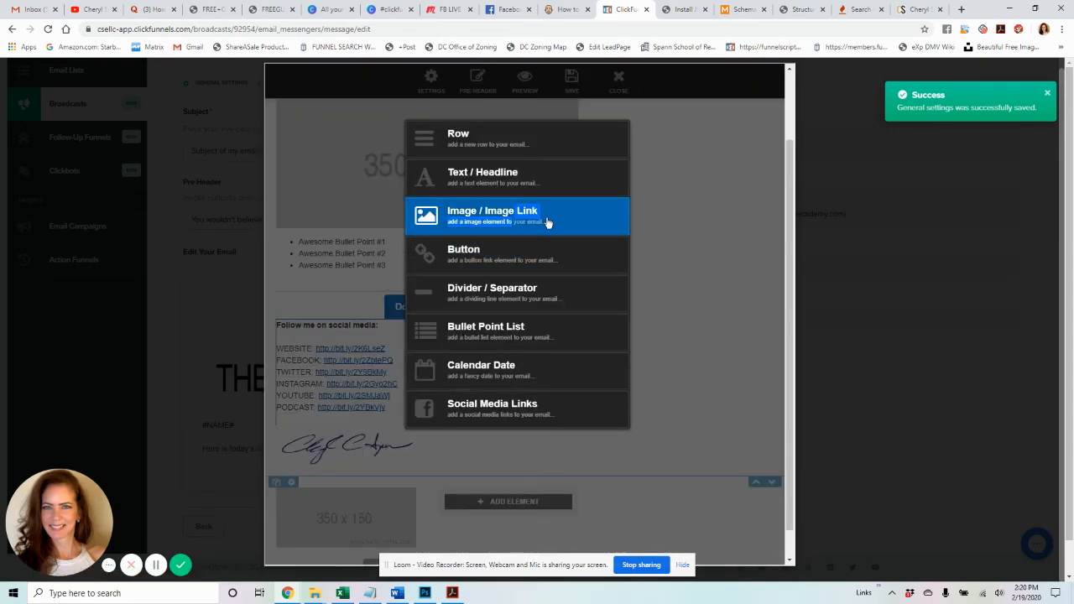
pyautogui.click(546, 221)
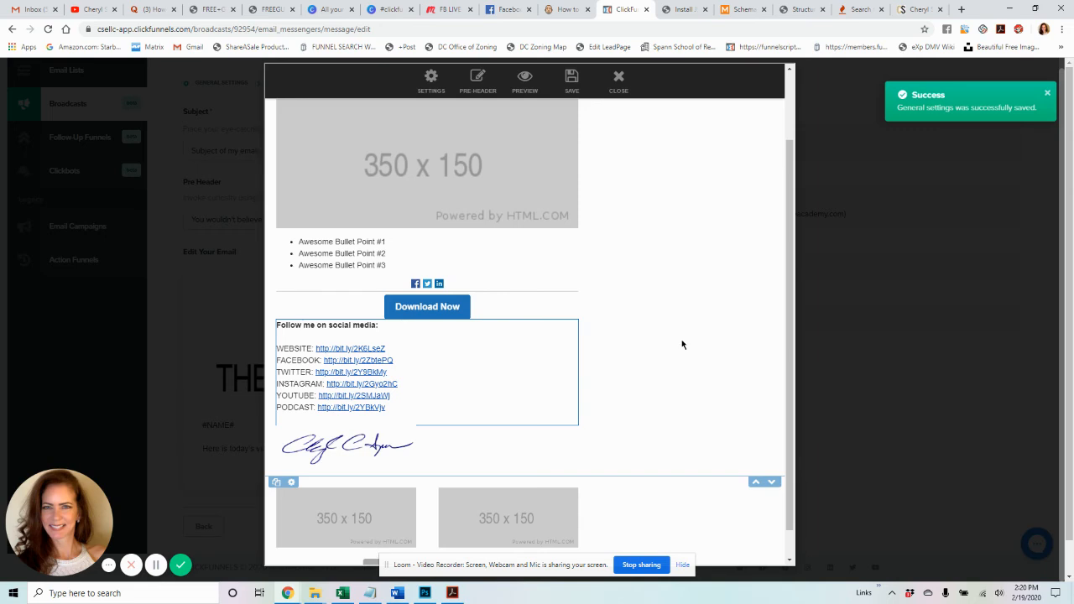
pyautogui.scroll(1, 643, 434)
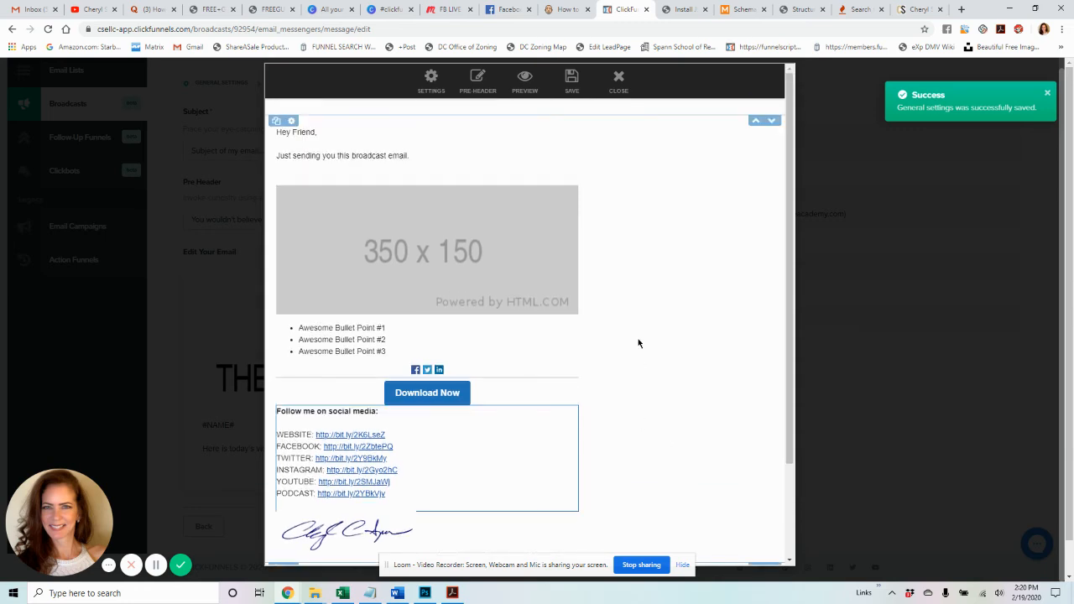
# - Review the placeholder image's options without changing it, then save the email
pyautogui.click(433, 240)
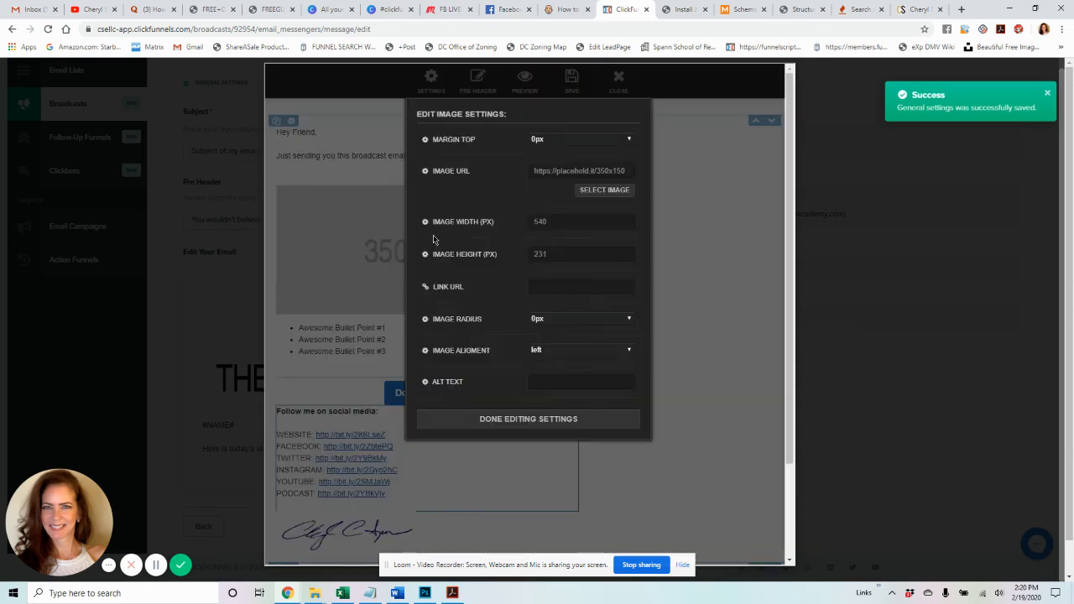
pyautogui.click(366, 239)
pyautogui.click(391, 240)
pyautogui.click(604, 191)
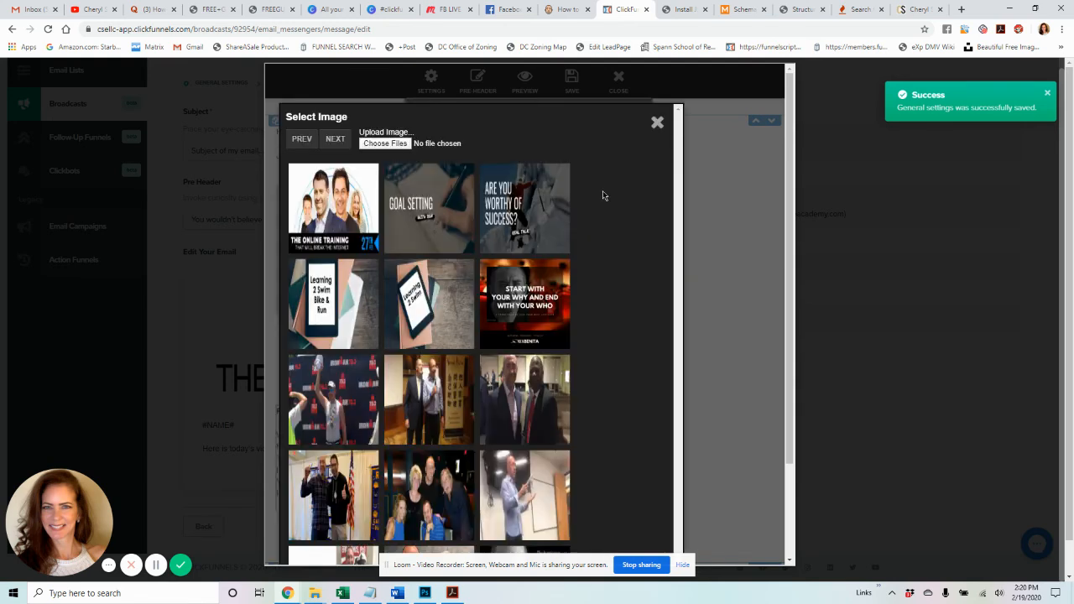
pyautogui.click(394, 144)
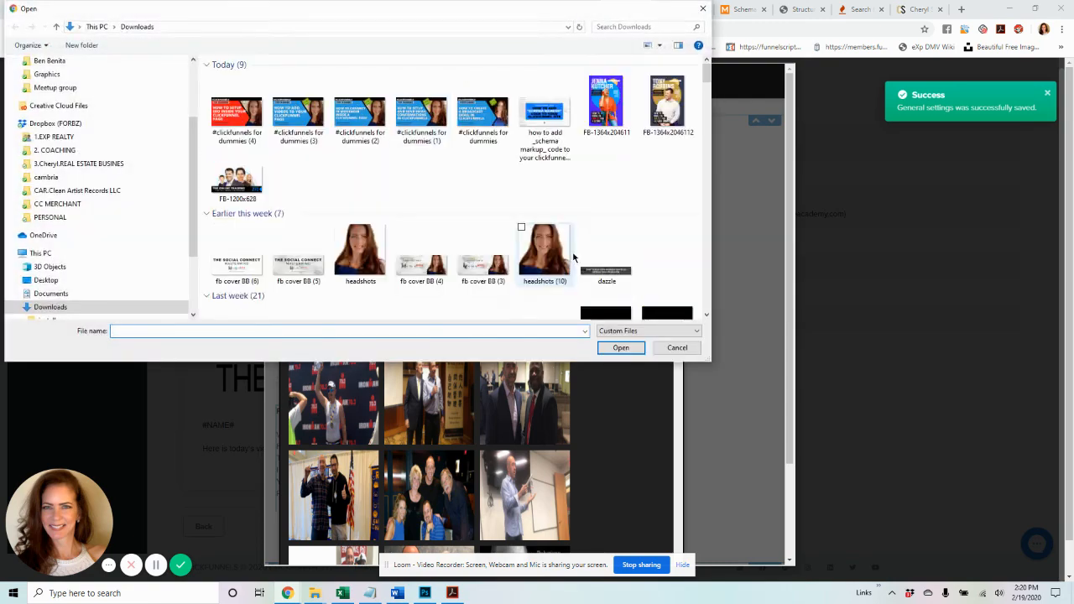
pyautogui.click(676, 348)
pyautogui.click(658, 121)
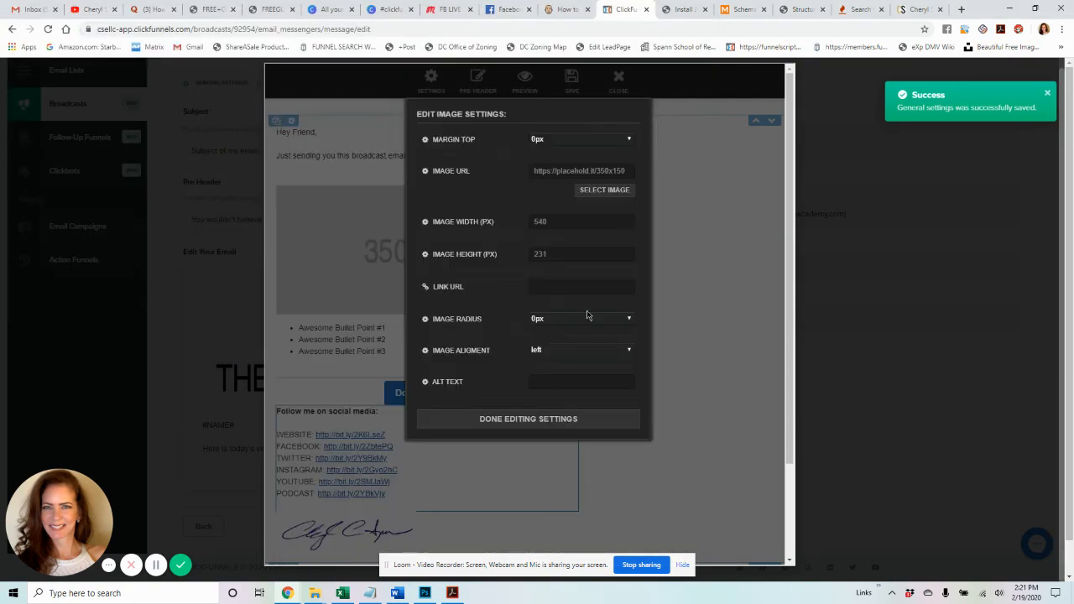
pyautogui.click(561, 420)
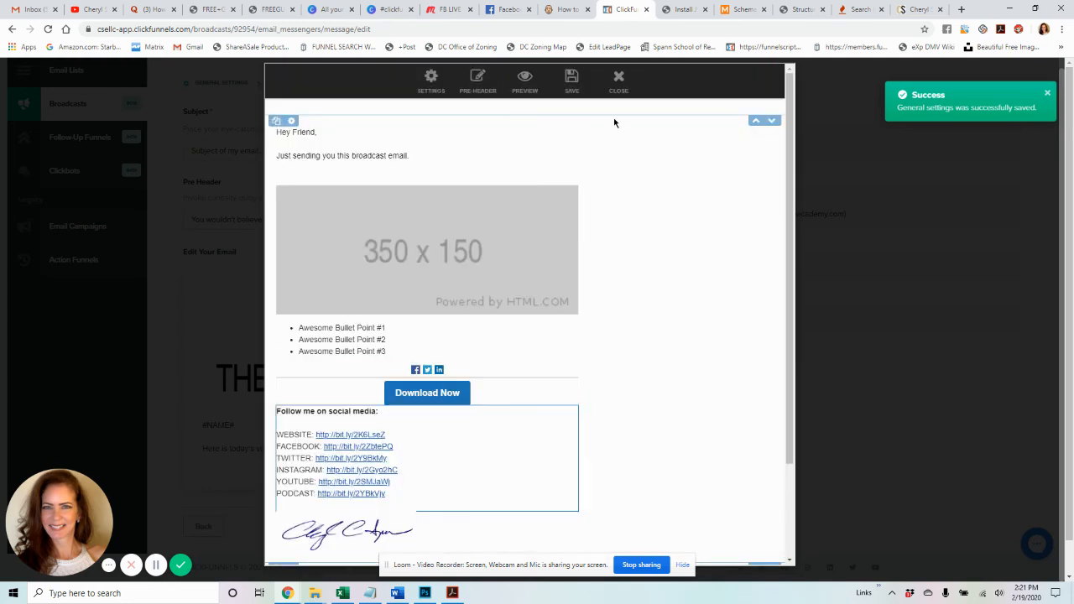
pyautogui.click(572, 94)
pyautogui.click(525, 89)
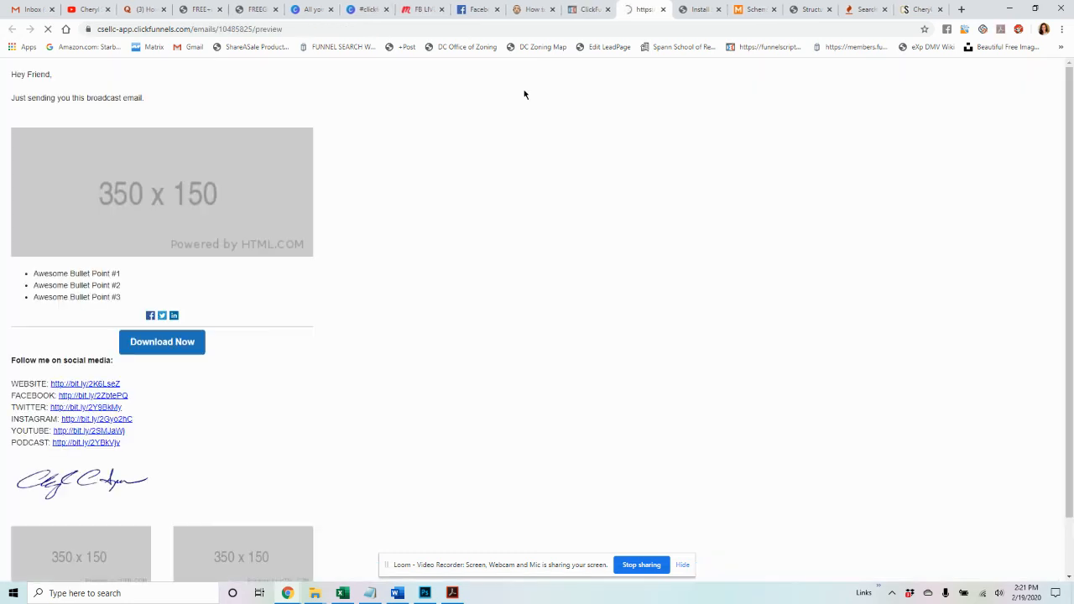
pyautogui.scroll(-1, 327, 90)
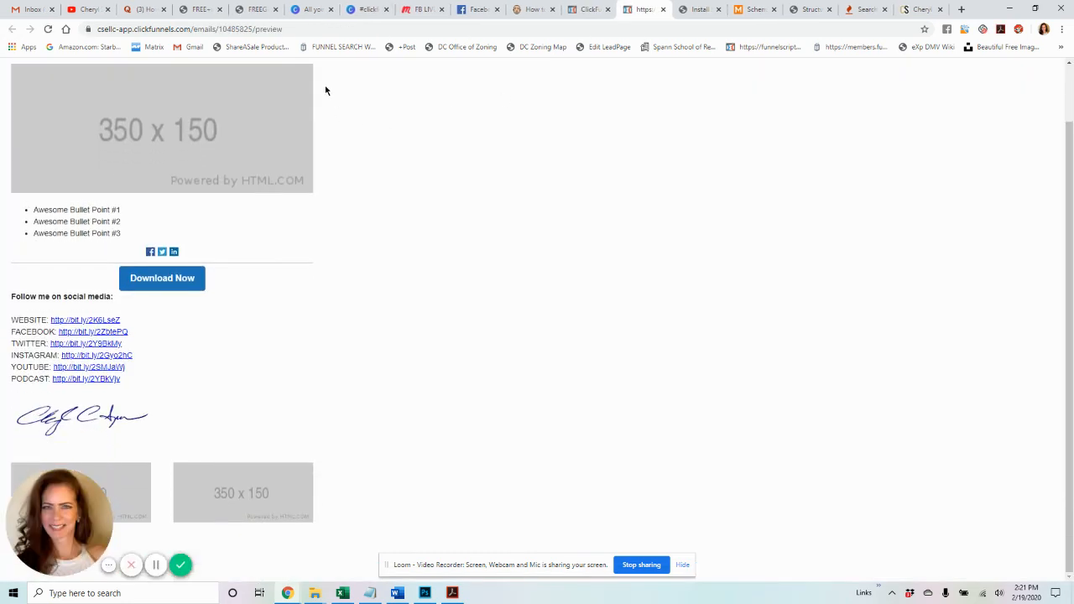
pyautogui.scroll(1, 310, 329)
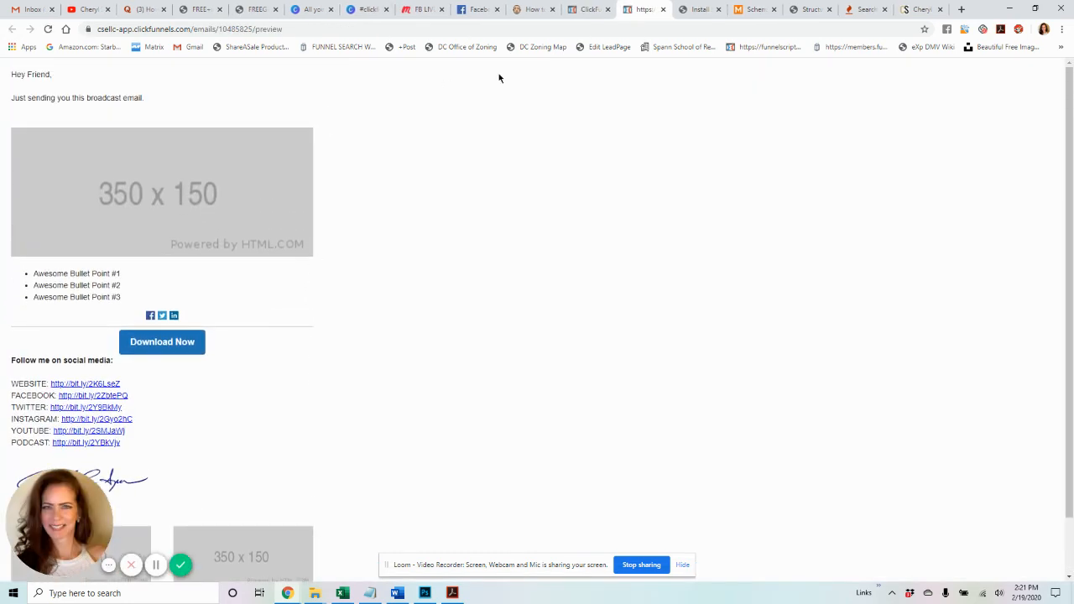
pyautogui.click(597, 11)
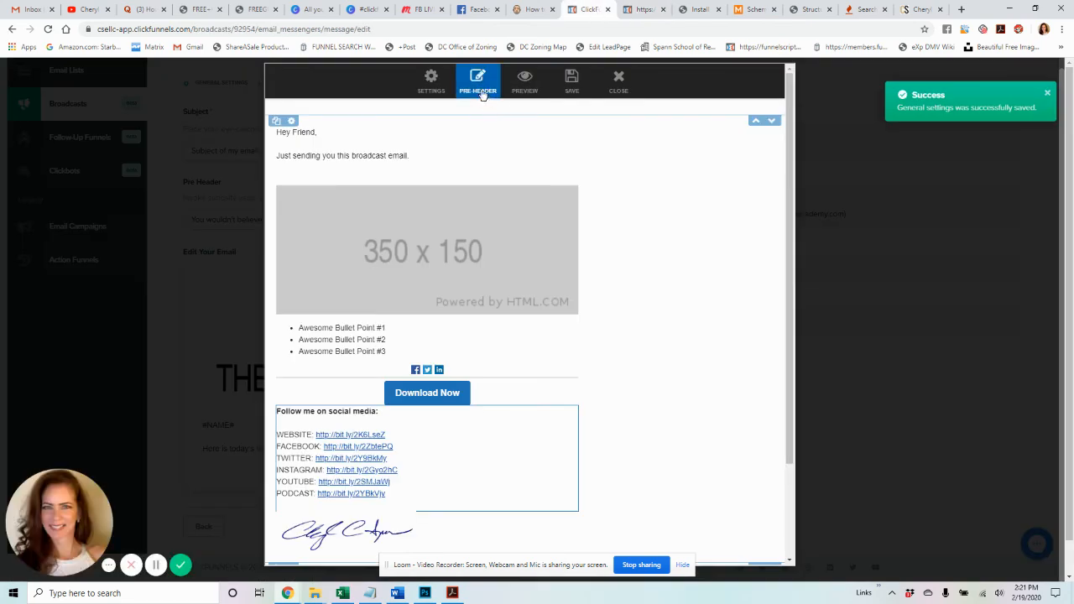
# - Close the editor, save the email as template 'Email Template - 42', and return to General Settings
pyautogui.click(430, 82)
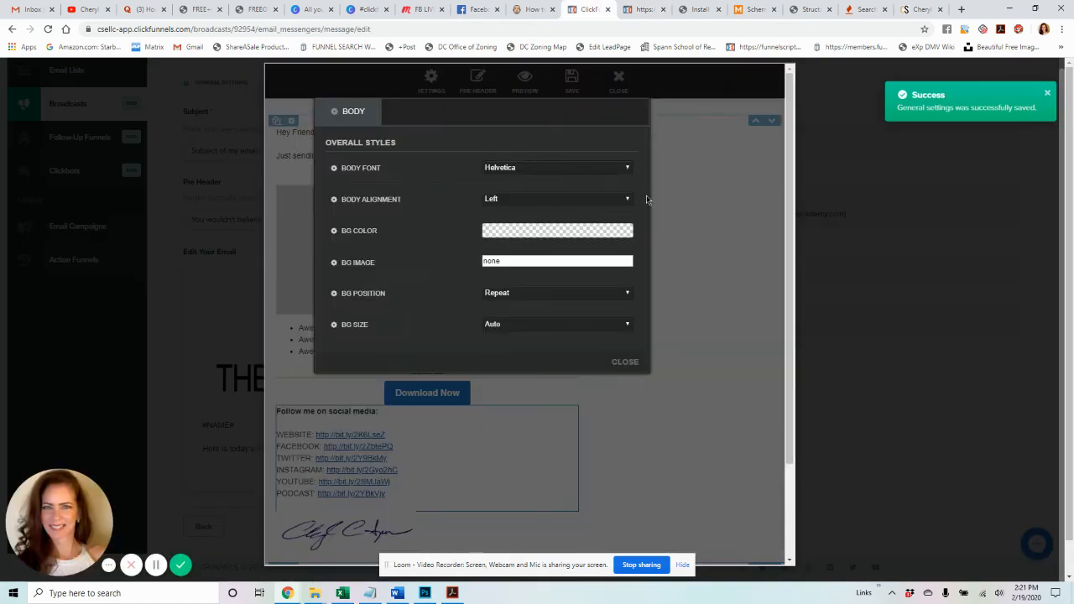
pyautogui.click(681, 201)
pyautogui.click(625, 92)
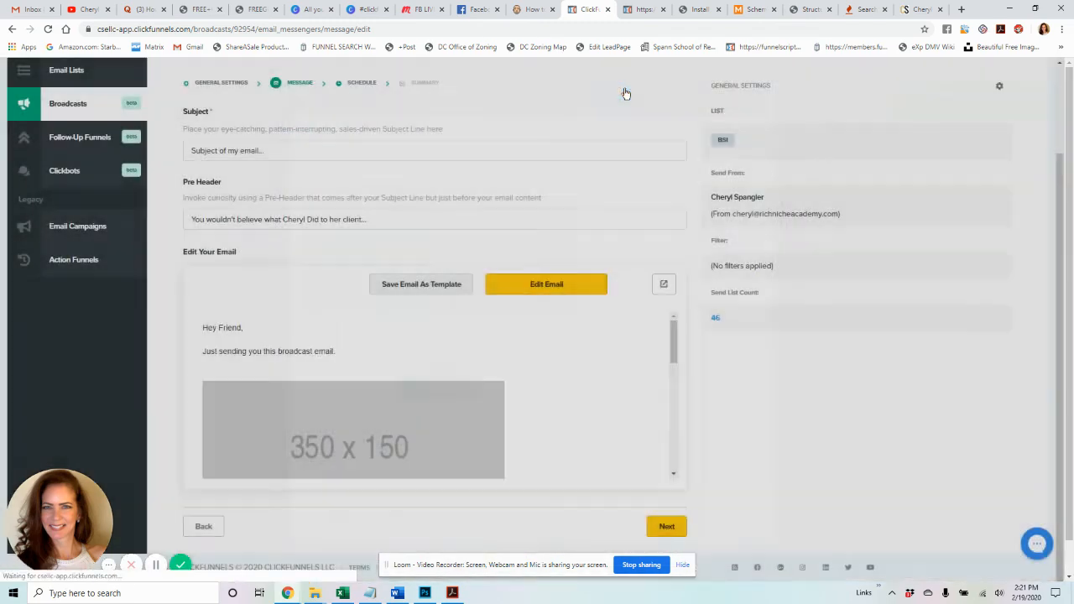
pyautogui.click(413, 286)
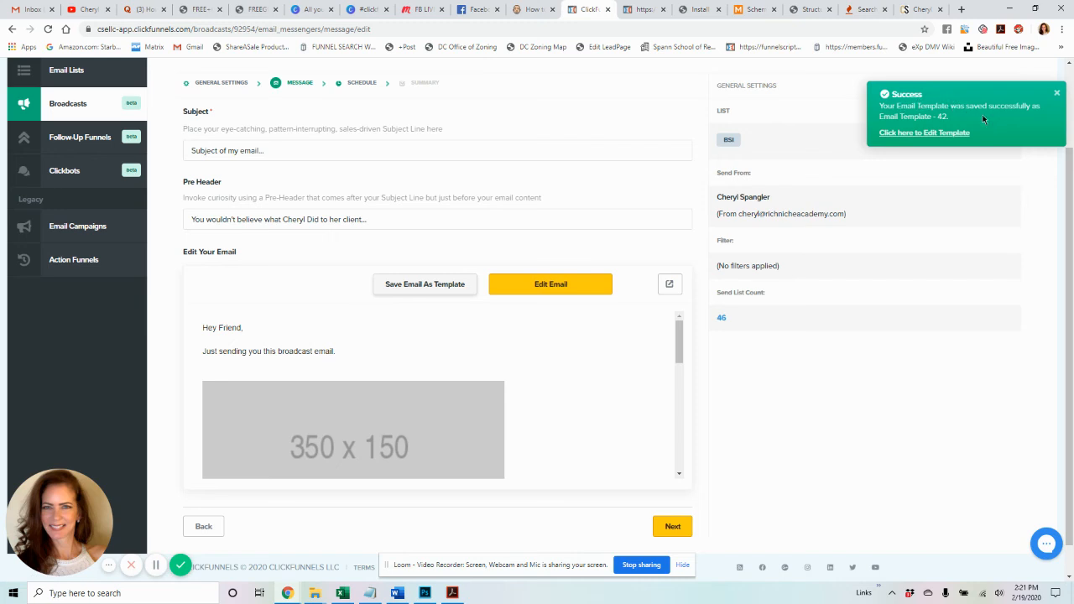
pyautogui.scroll(-1, 572, 252)
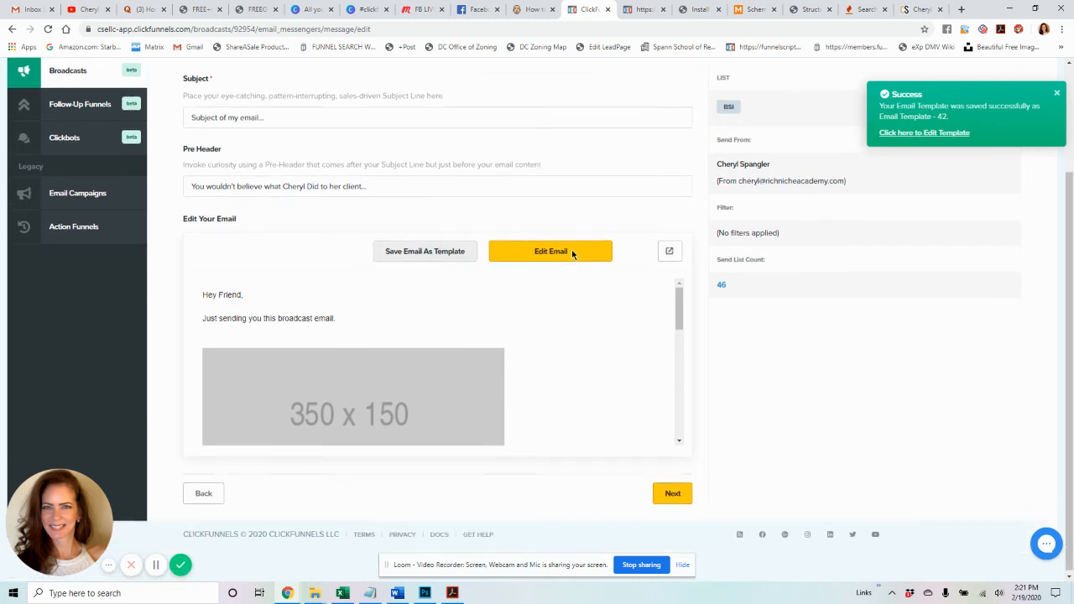
pyautogui.click(200, 497)
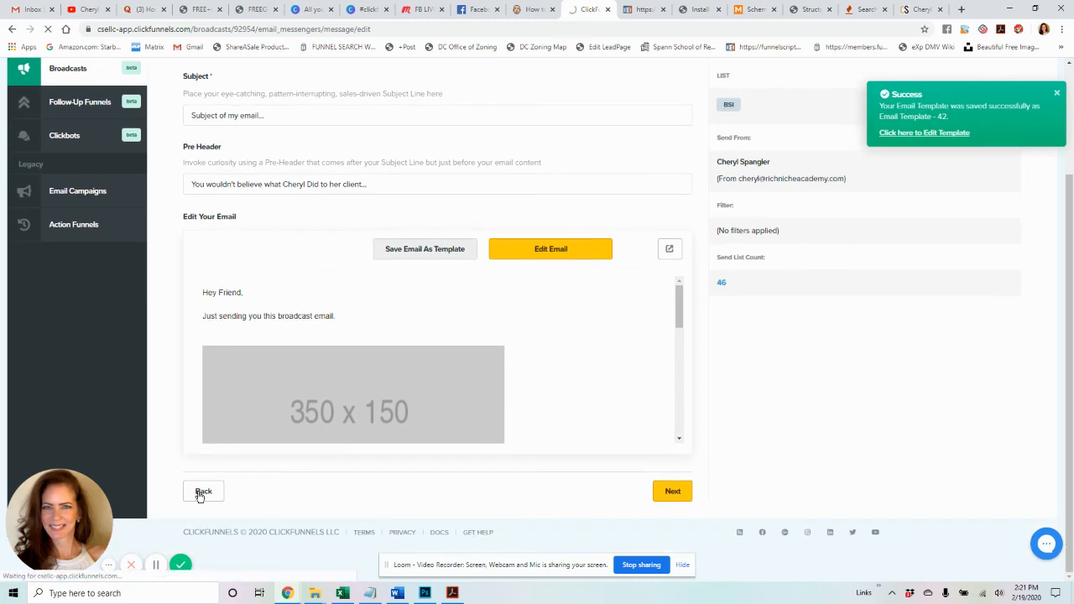
# - Re-save the general settings and review the edited email with its Download Now button
pyautogui.scroll(-3, 307, 386)
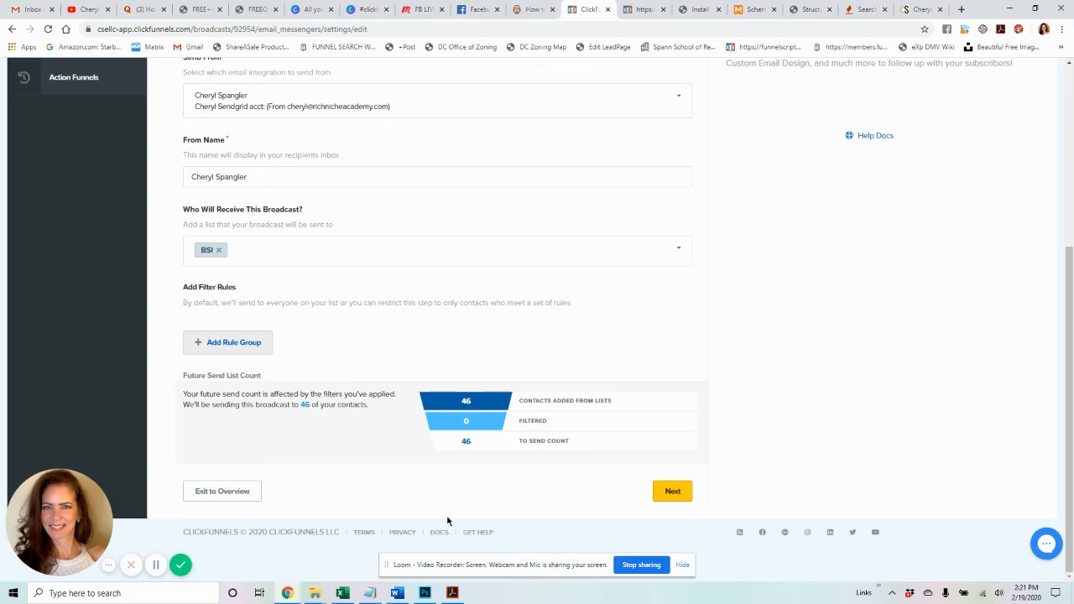
pyautogui.click(666, 500)
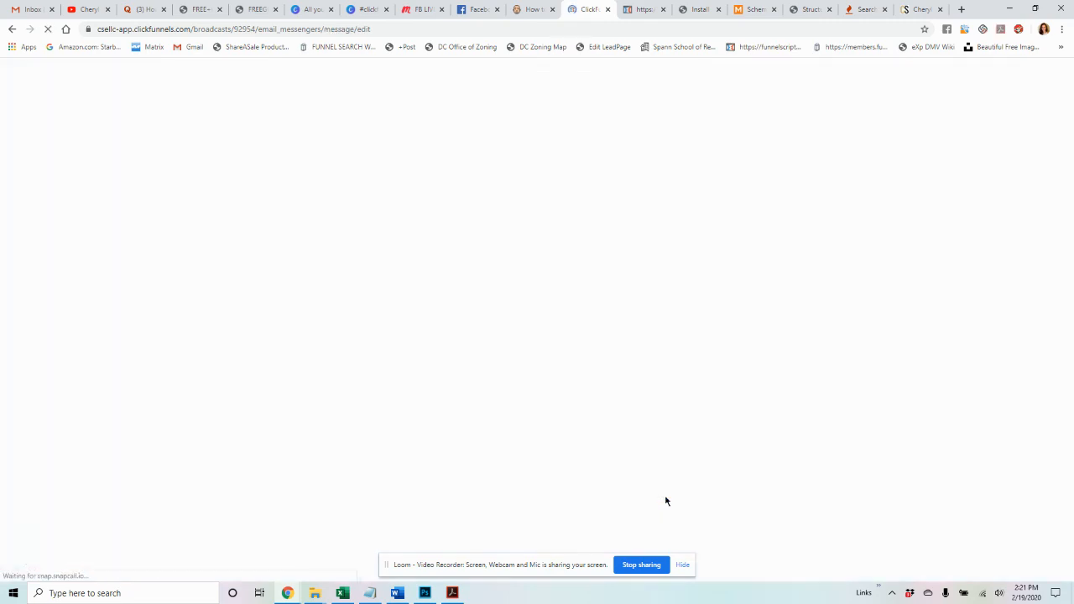
pyautogui.scroll(-3, 596, 385)
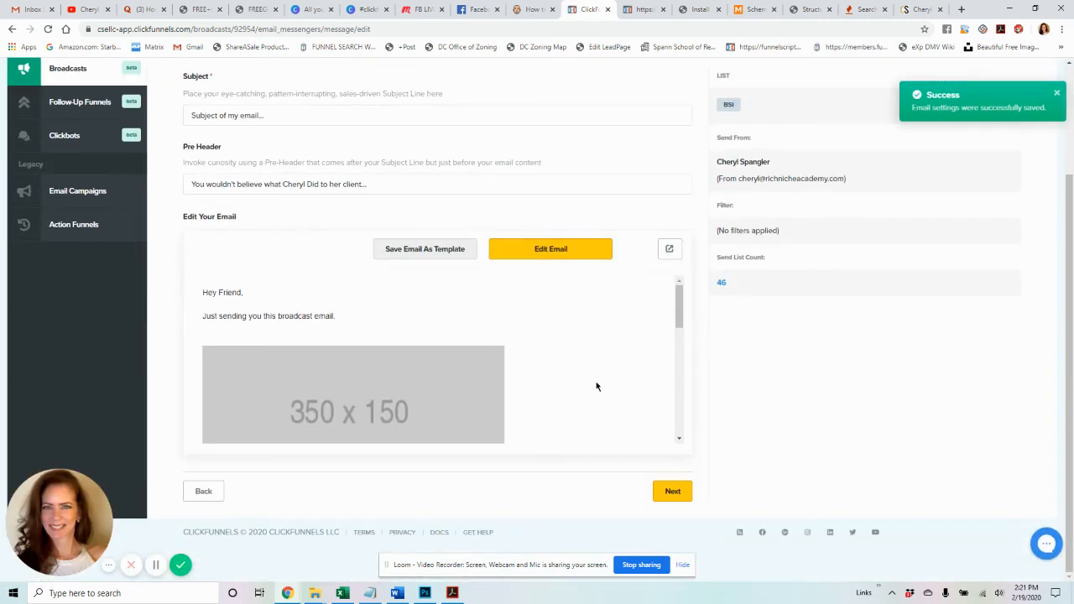
pyautogui.scroll(3, 596, 384)
pyautogui.scroll(-5, 204, 460)
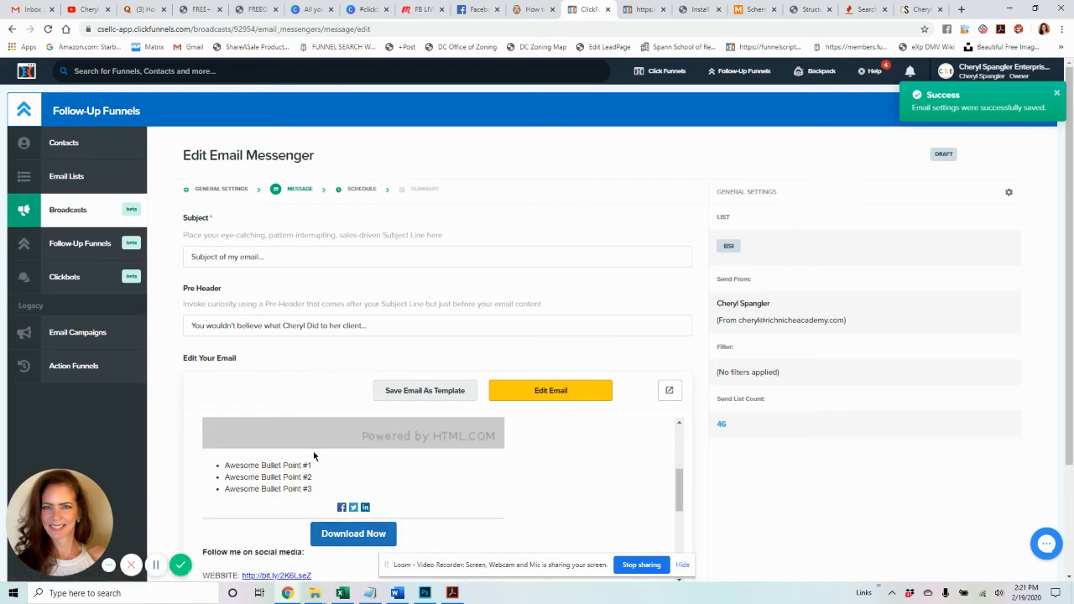
pyautogui.scroll(-2, 729, 461)
pyautogui.scroll(2, 729, 466)
pyautogui.scroll(5, 682, 488)
pyautogui.scroll(-5, 684, 428)
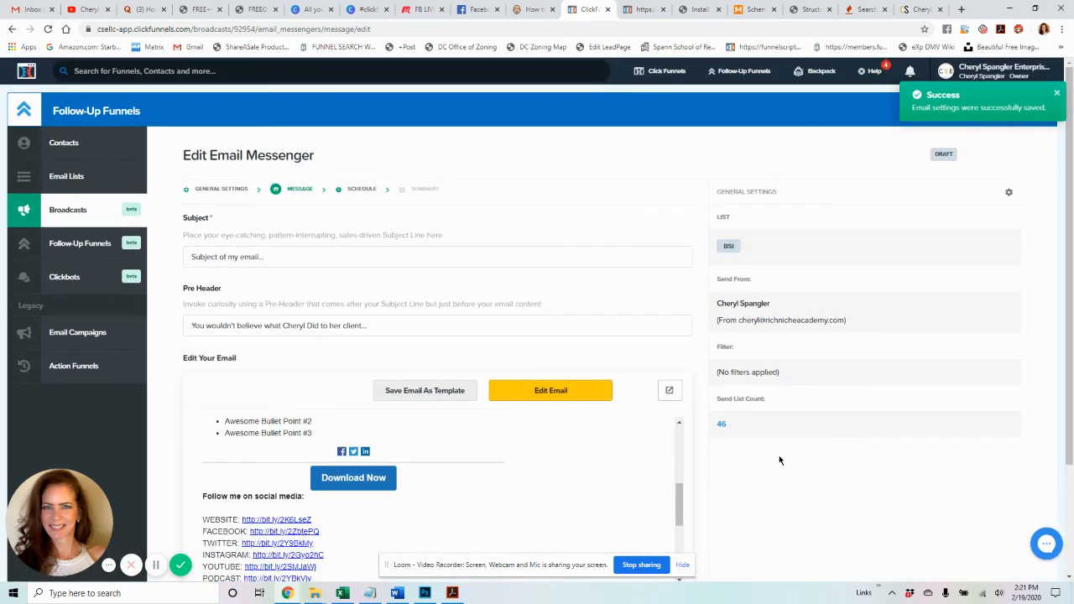
pyautogui.scroll(-2, 780, 458)
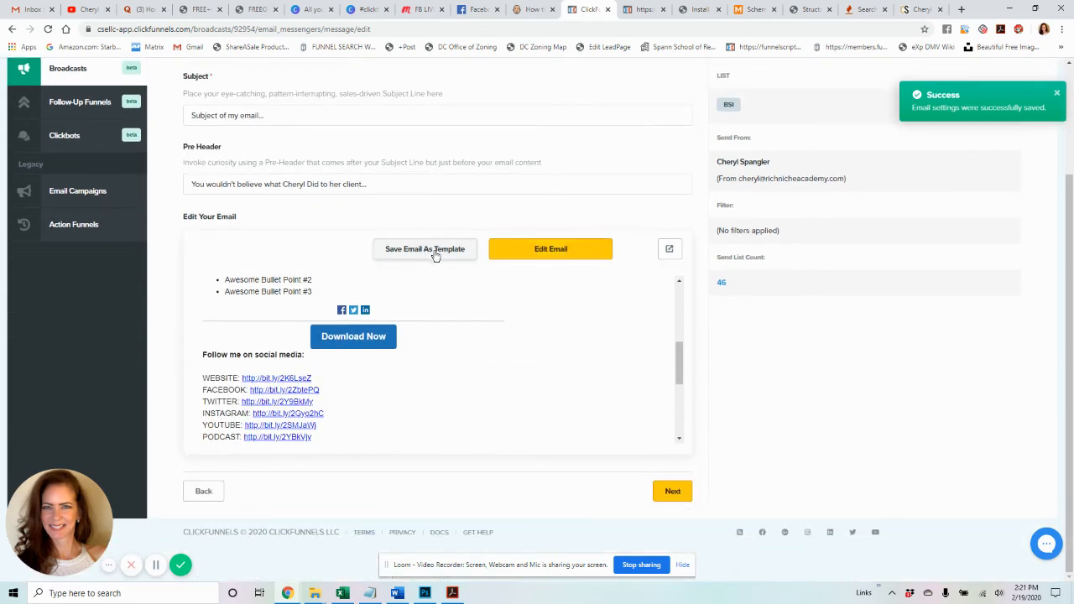
# - Advance to the Schedule step and pick February 21, 2020 as the send date
pyautogui.click(682, 494)
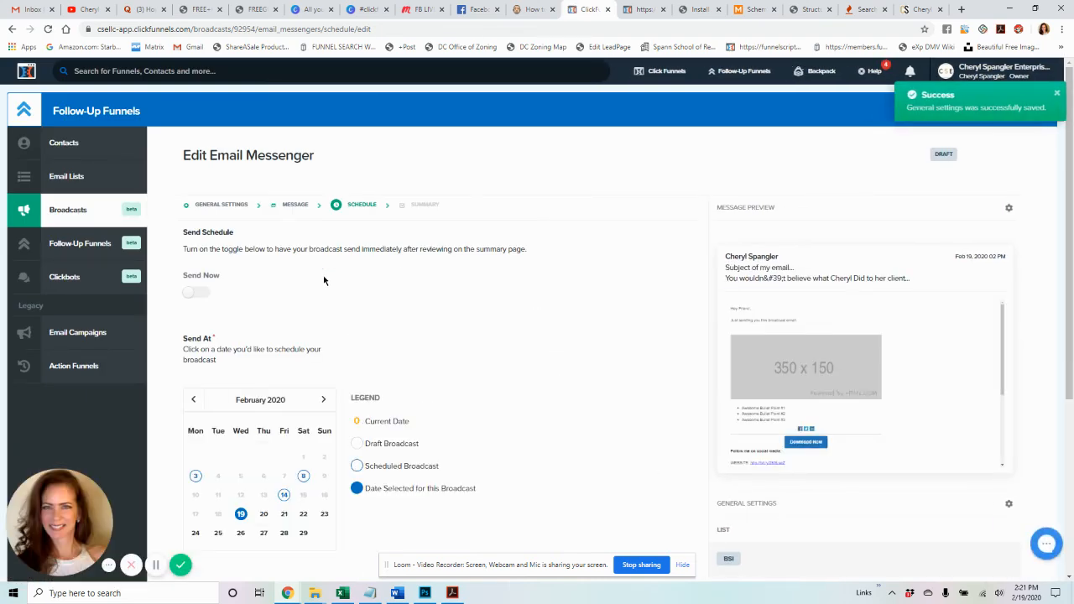
pyautogui.scroll(-2, 587, 318)
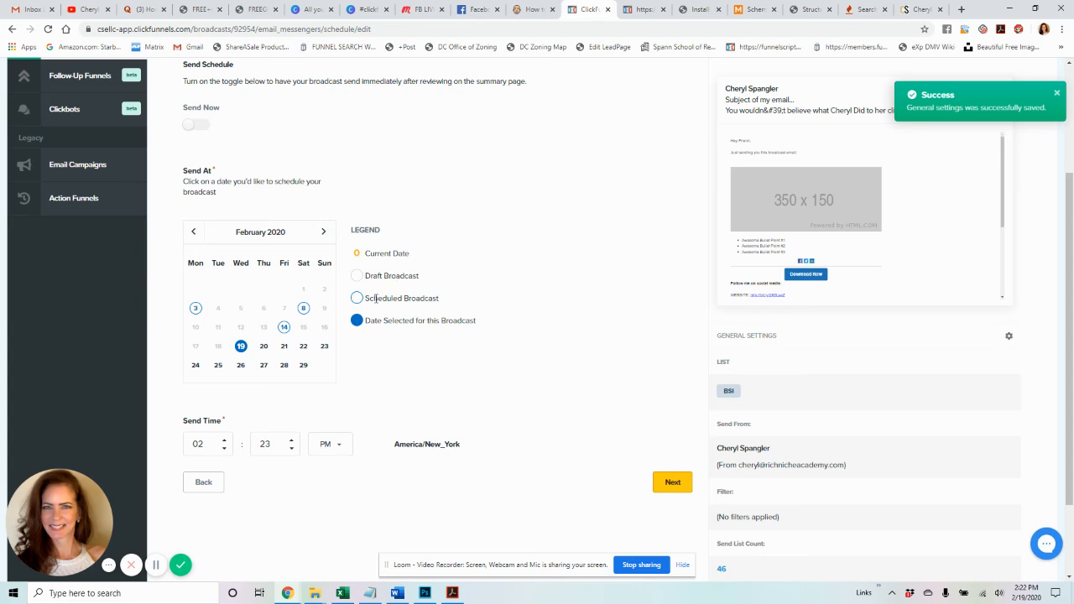
pyautogui.click(284, 346)
pyautogui.scroll(1, 481, 265)
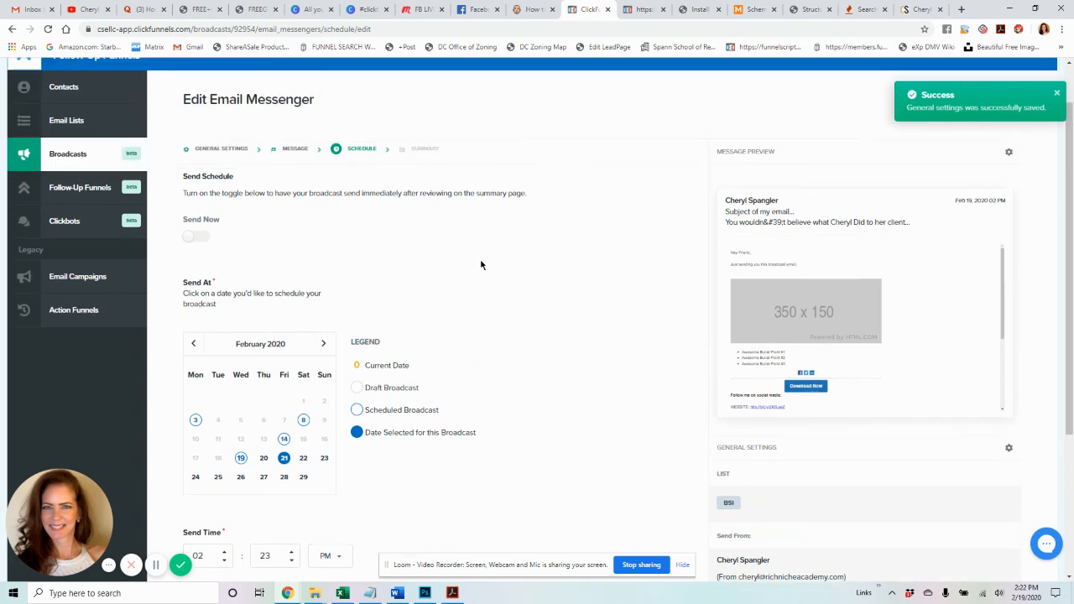
pyautogui.scroll(-2, 481, 265)
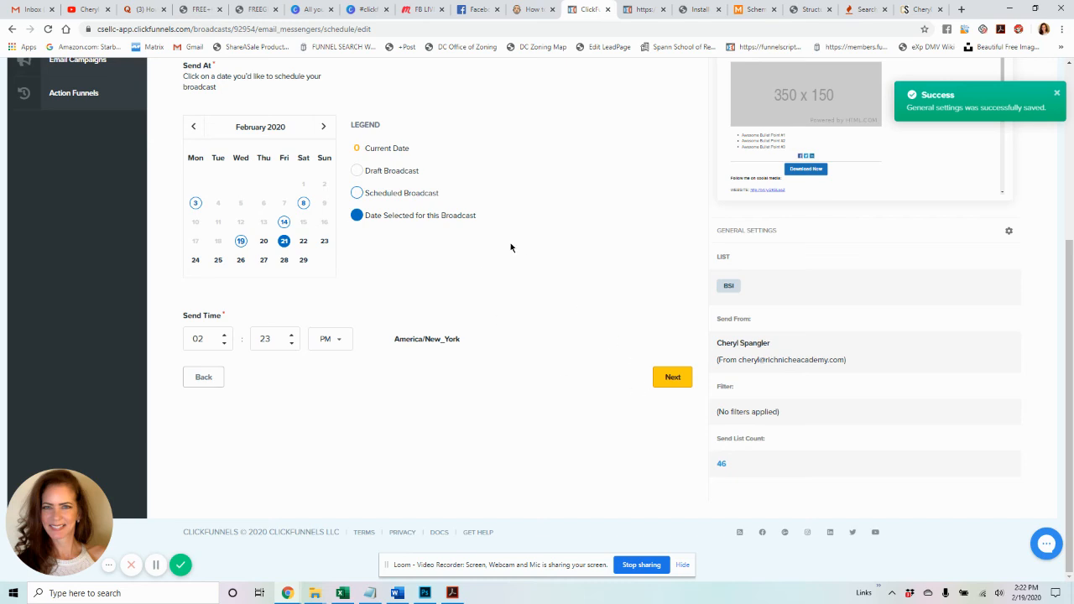
pyautogui.scroll(1, 369, 97)
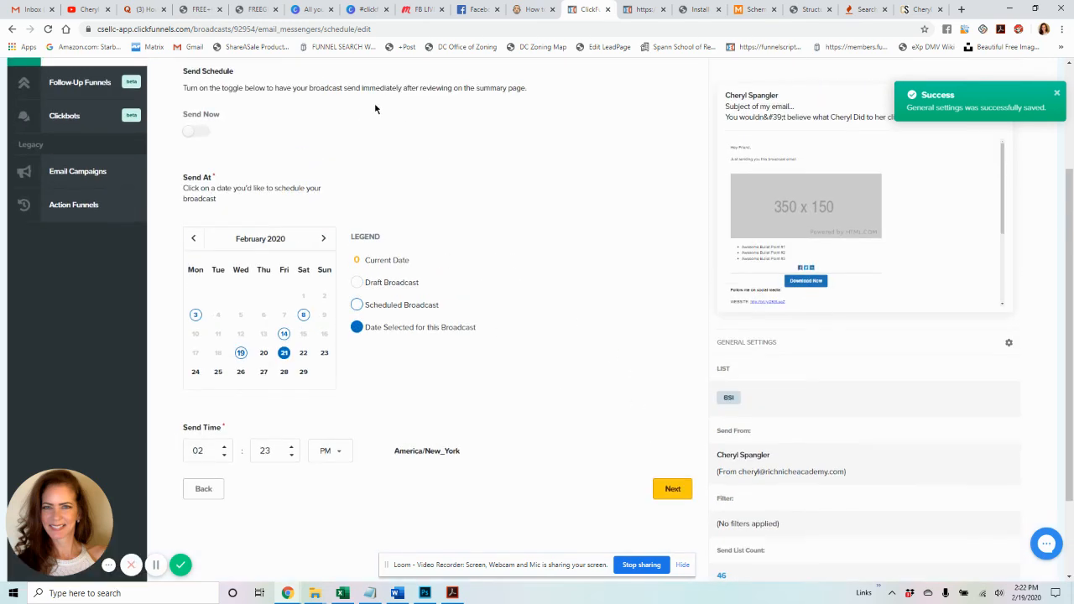
# - Open the broadcast Summary and scroll down to the Test Email section
pyautogui.click(672, 489)
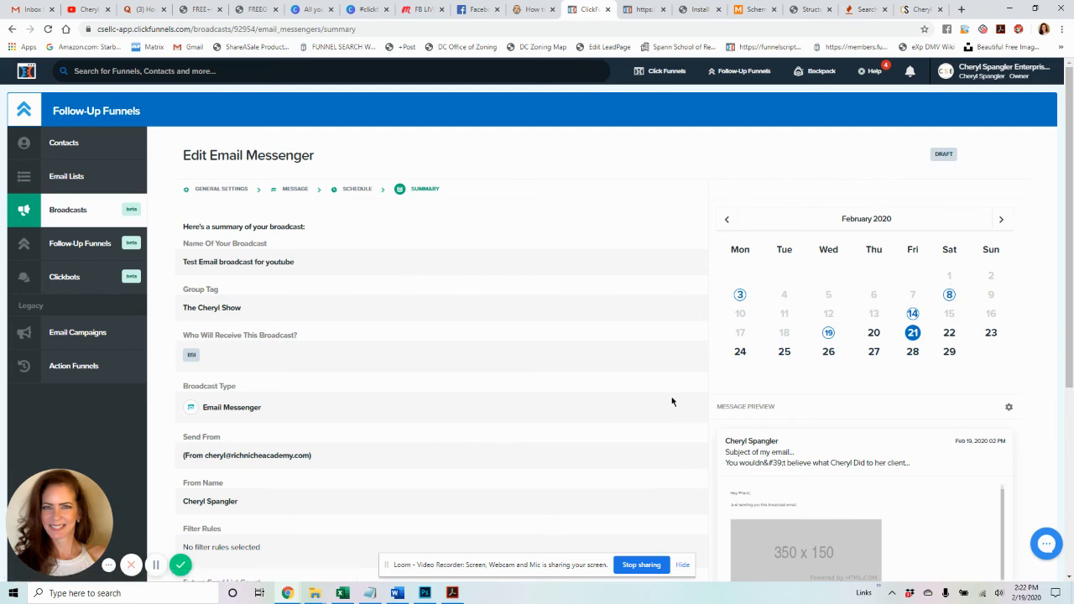
pyautogui.scroll(-5, 671, 402)
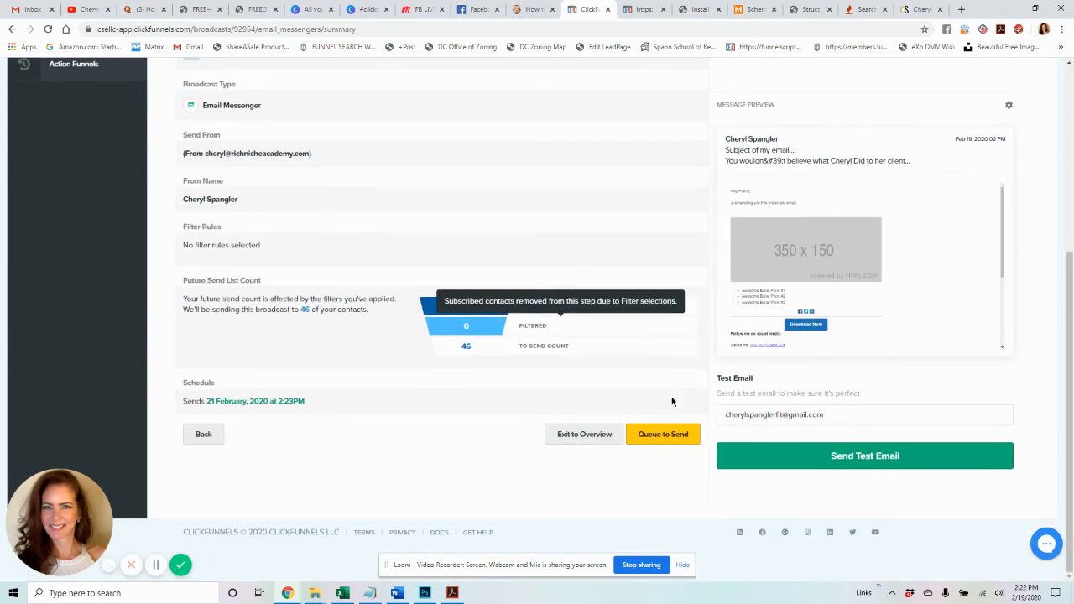
# - Replace the test recipient with the owner's email address and send a test copy
pyautogui.tripleClick(851, 414)
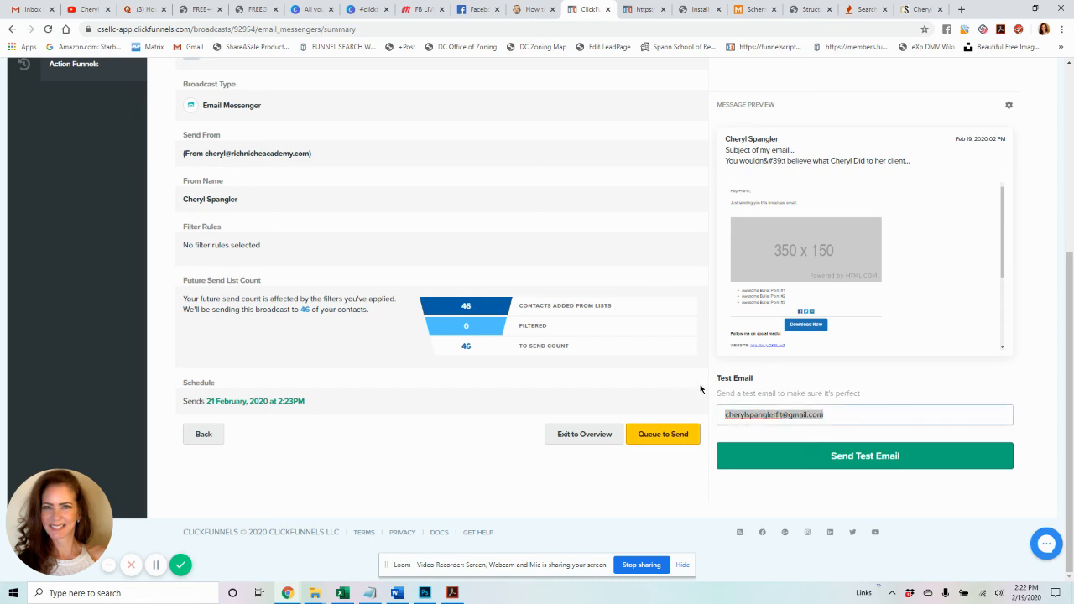
pyautogui.scroll(2, 870, 342)
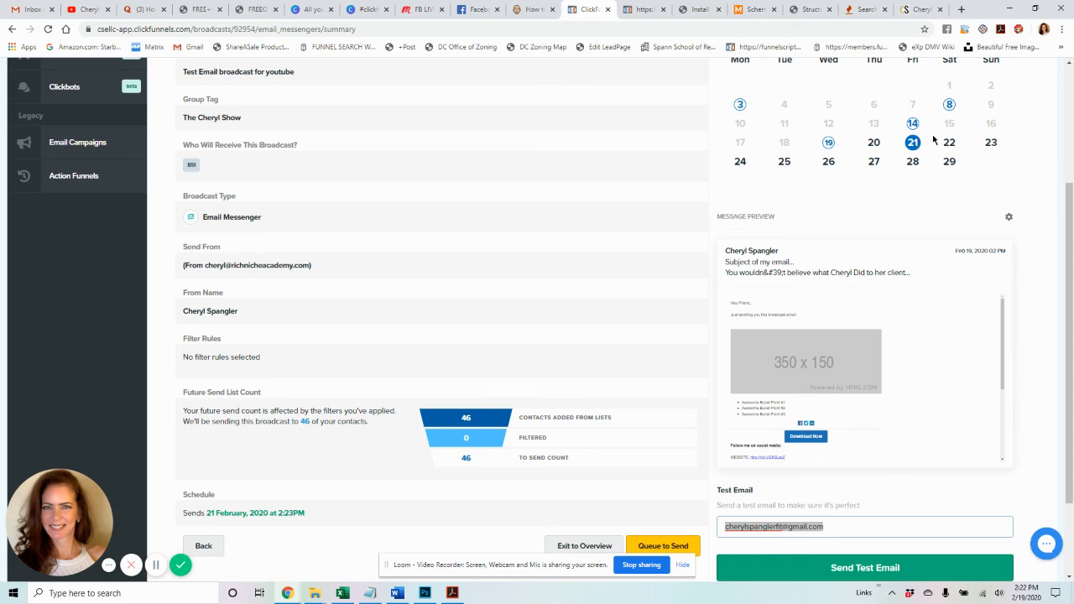
pyautogui.scroll(2, 924, 138)
pyautogui.scroll(-4, 913, 259)
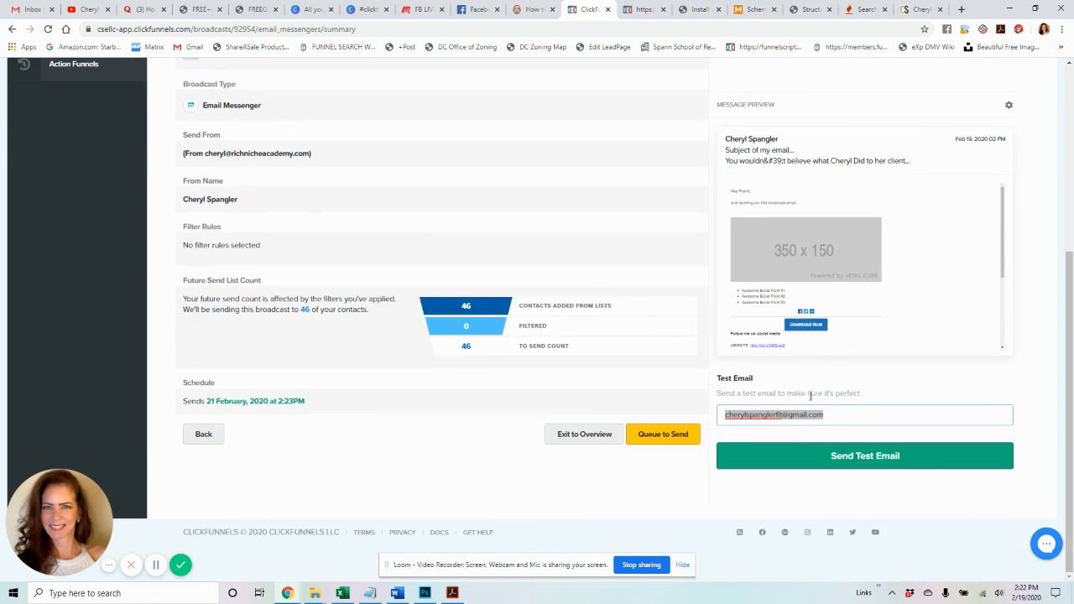
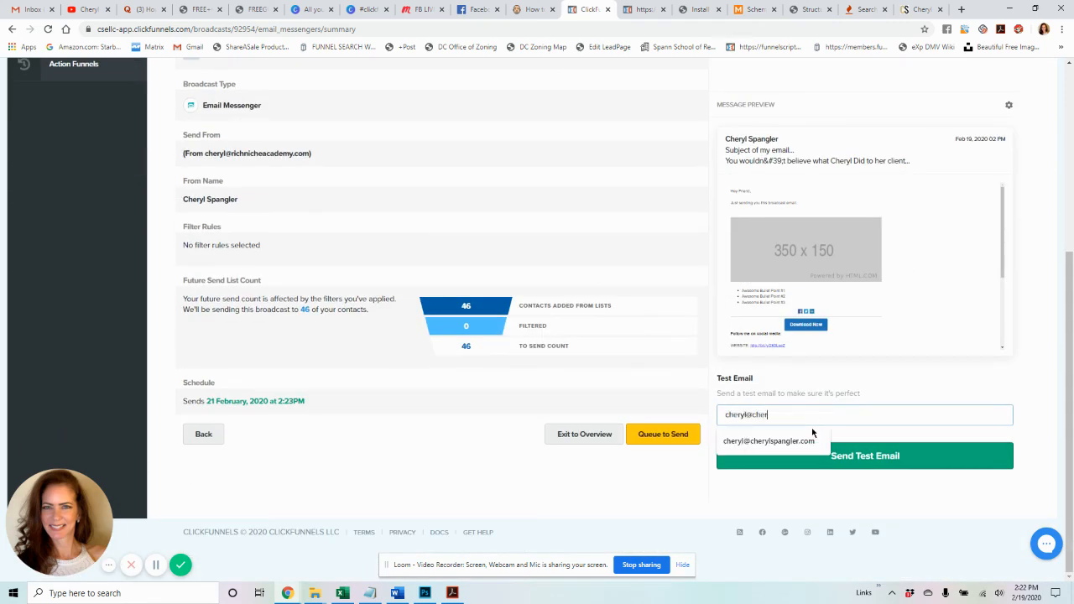
pyautogui.click(836, 458)
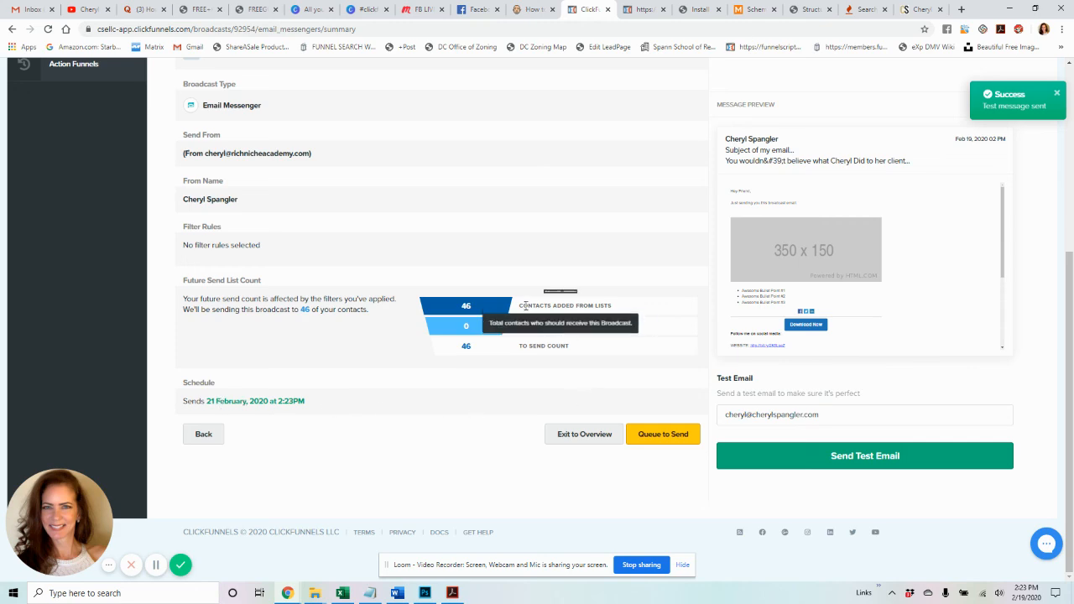
pyautogui.moveTo(472, 310)
pyautogui.scroll(4, 473, 310)
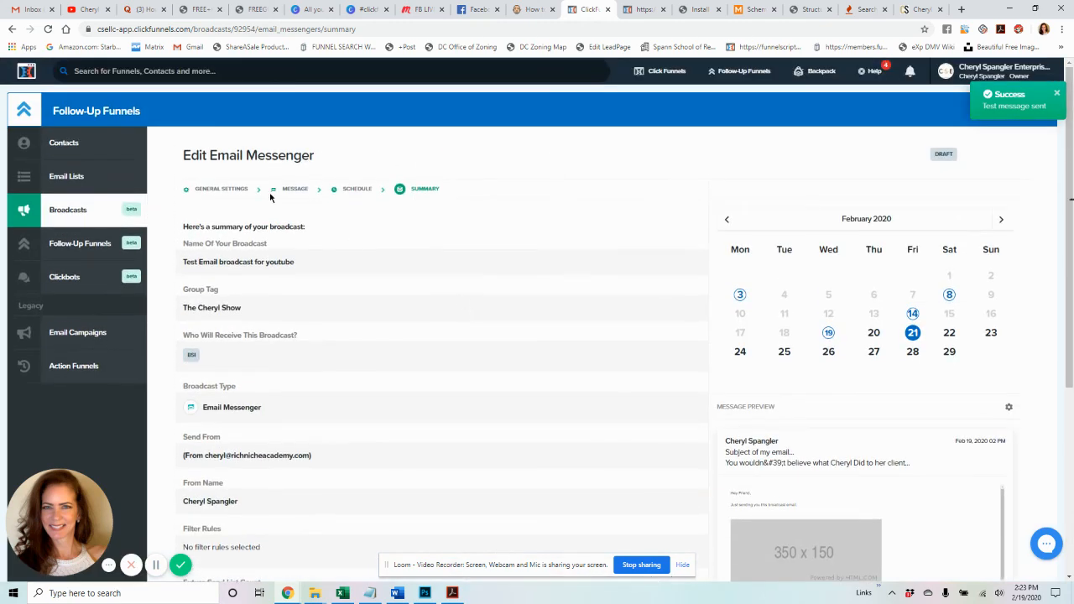
# - Switch to Gmail, refresh, and view the Inbox for the test email
pyautogui.click(37, 12)
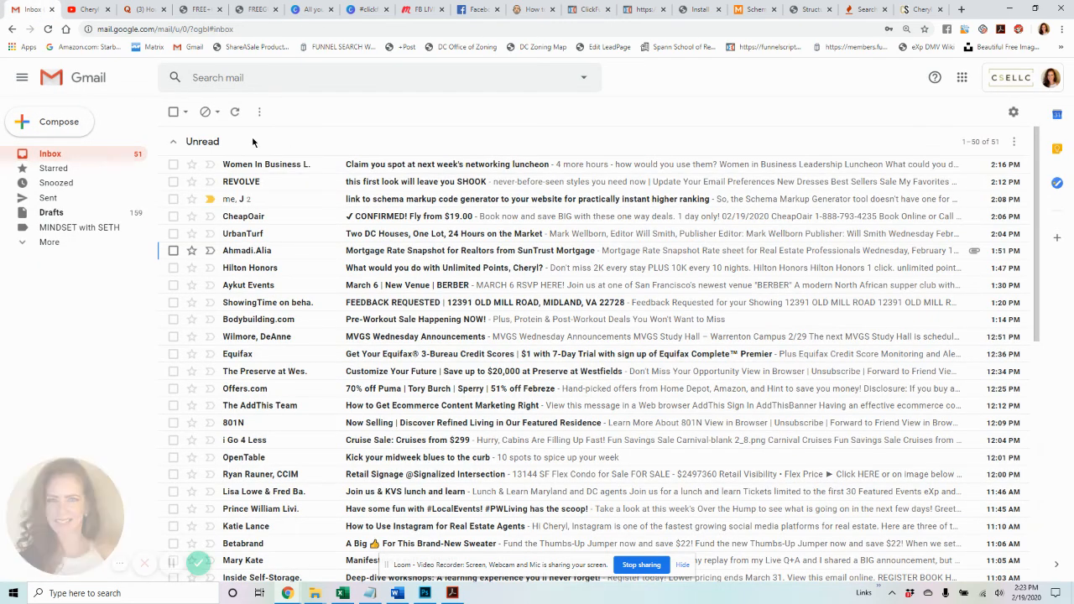
pyautogui.click(237, 114)
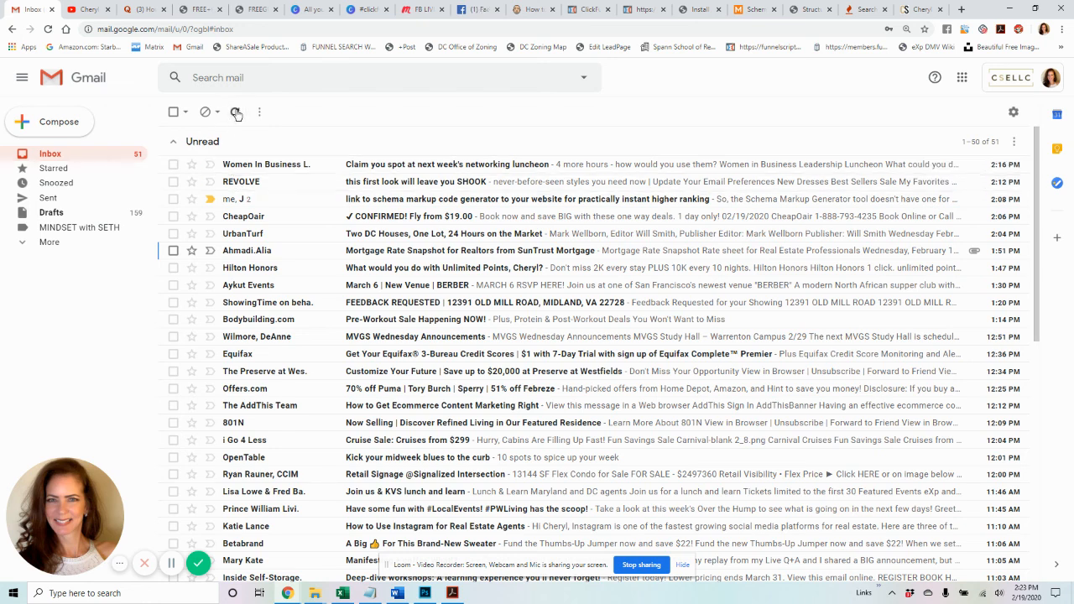
pyautogui.click(56, 155)
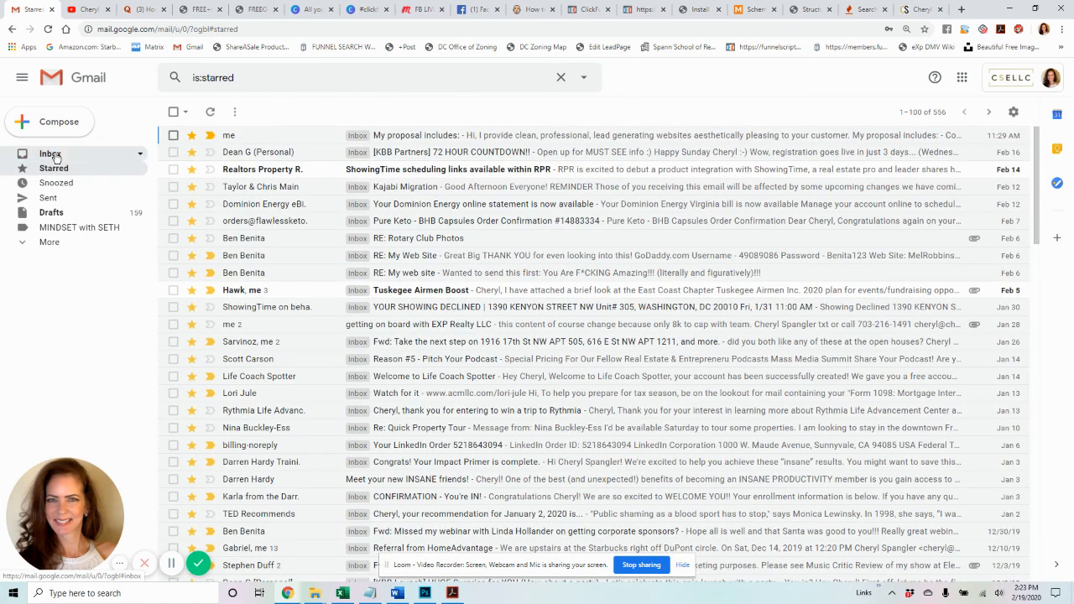
pyautogui.click(56, 158)
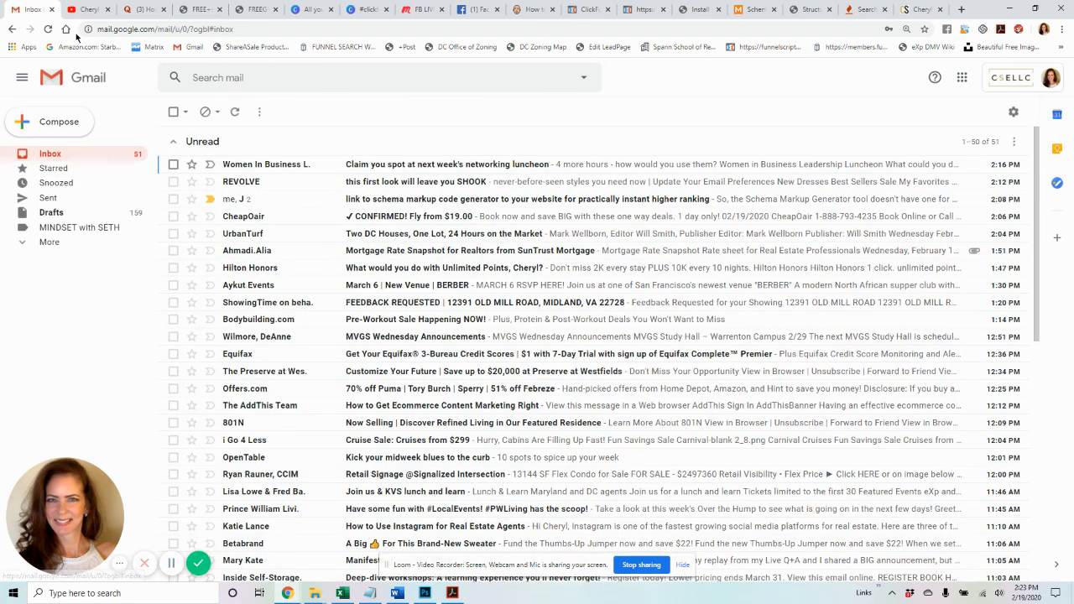
# - Return to ClickFunnels and step the broadcast editor back from the summary to the Schedule step
pyautogui.click(590, 9)
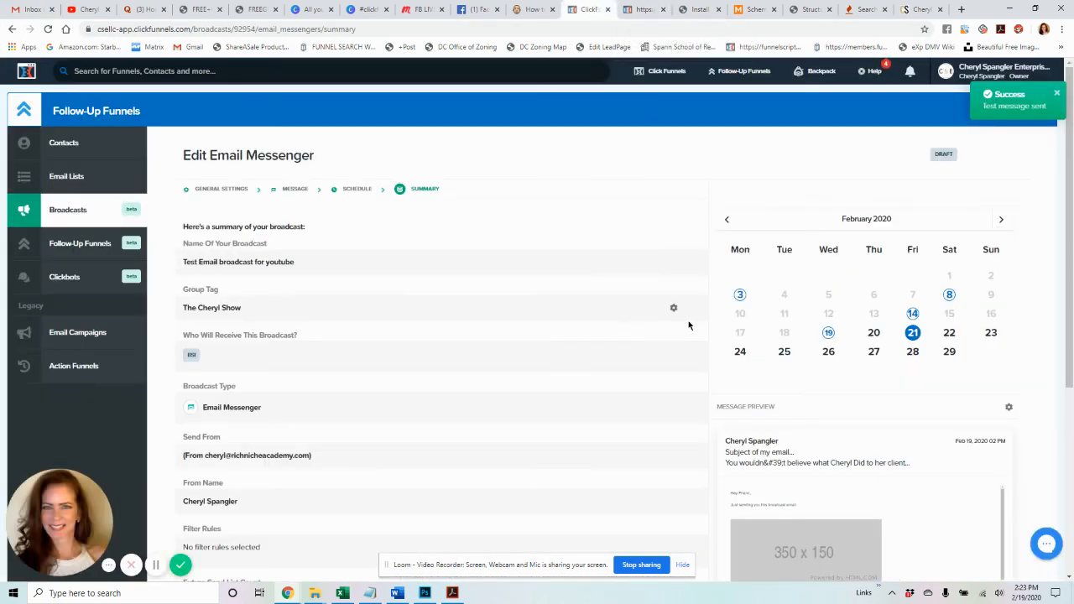
pyautogui.scroll(-5, 691, 324)
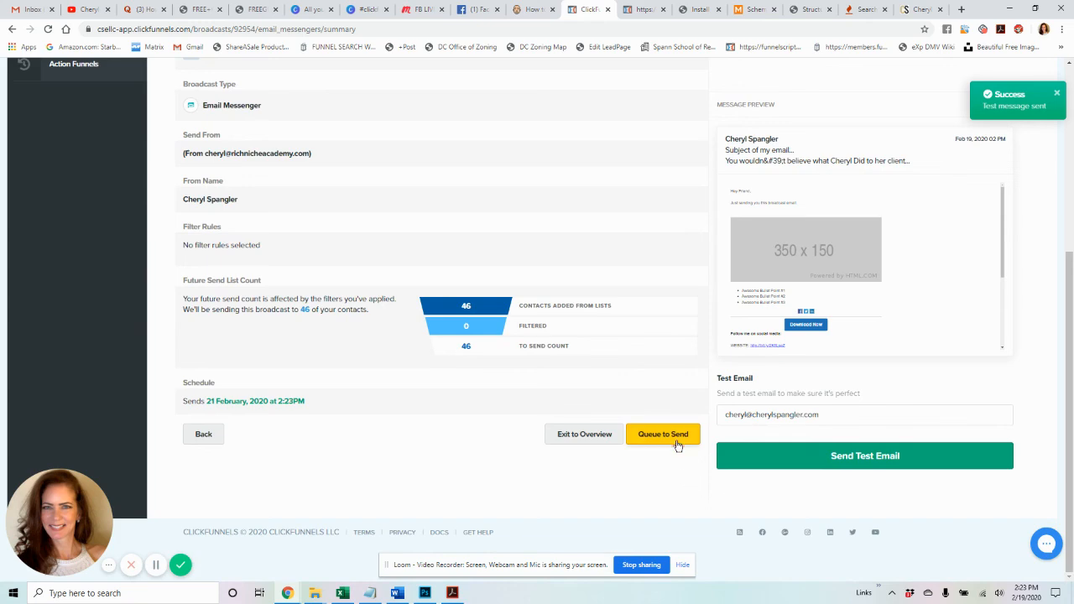
pyautogui.scroll(4, 384, 289)
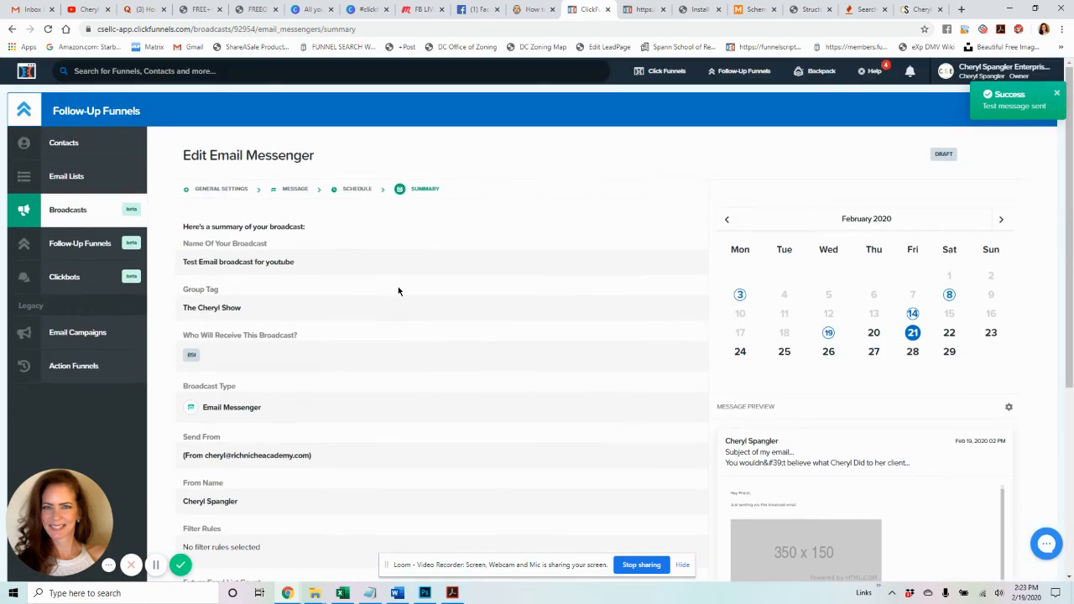
pyautogui.scroll(-3, 609, 292)
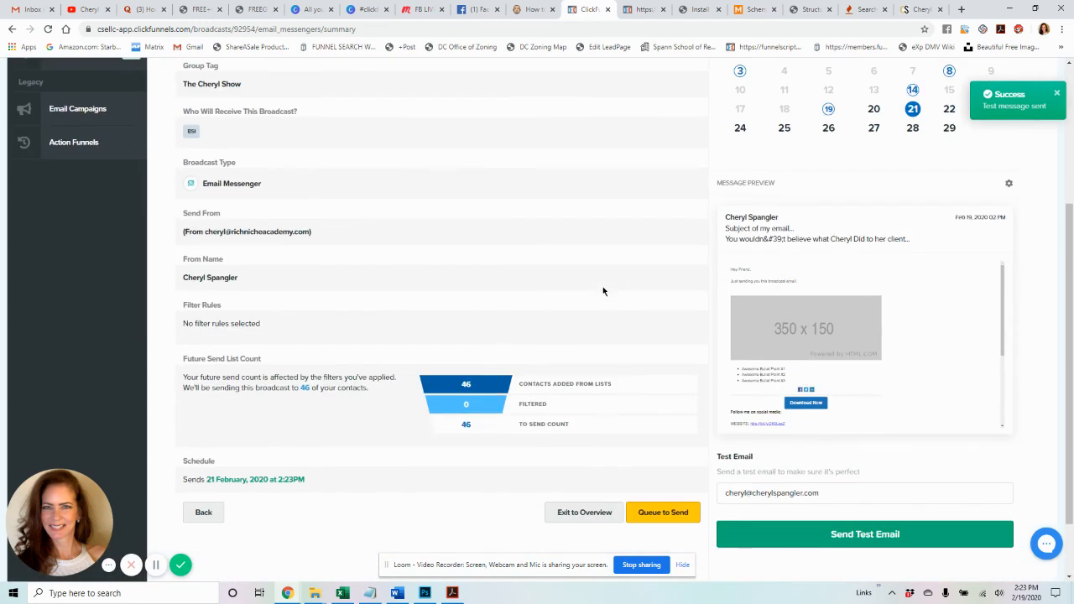
pyautogui.click(218, 512)
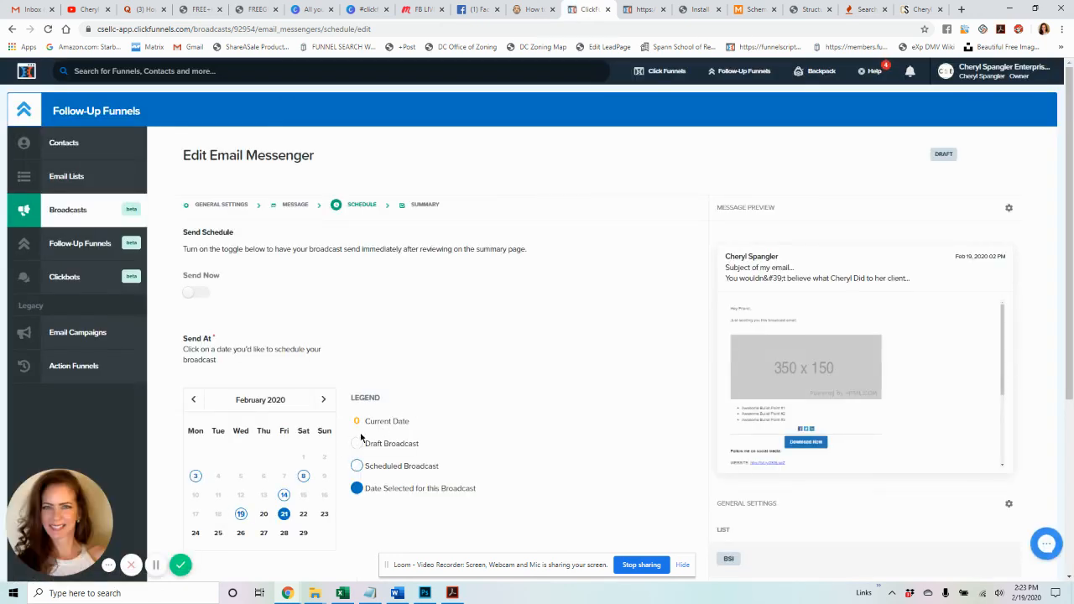
# - Highlight the Draft Broadcast legend entry beside the February 21 schedule
pyautogui.scroll(-2, 385, 434)
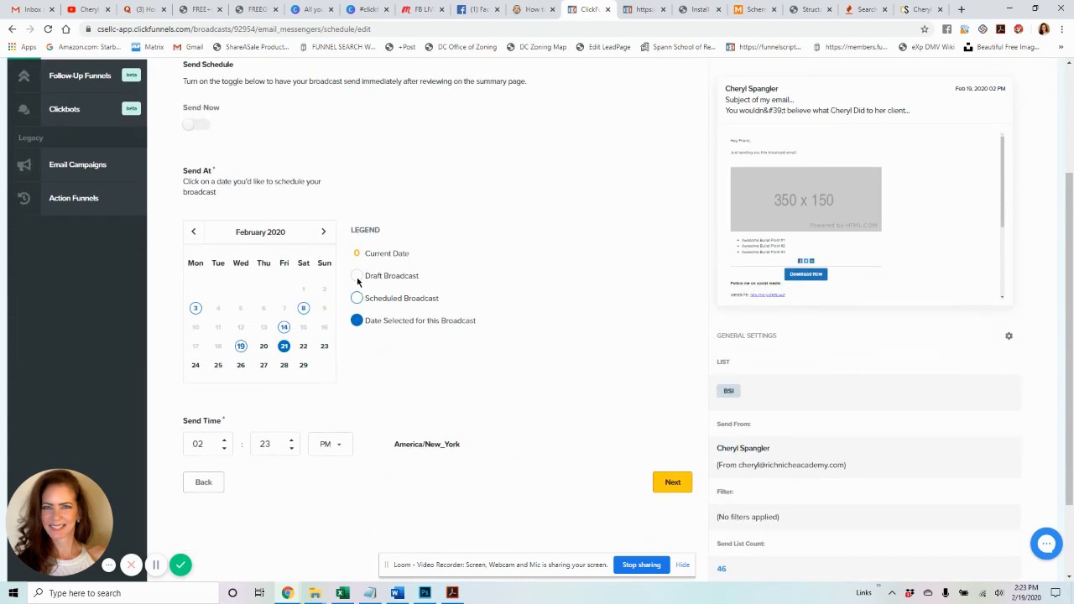
pyautogui.scroll(2, 523, 365)
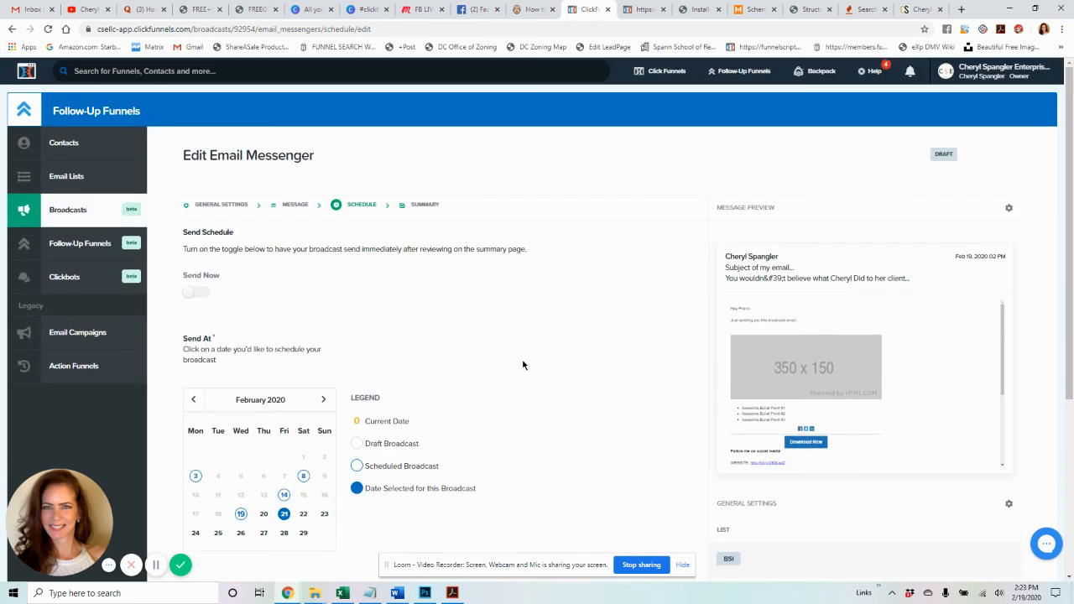
pyautogui.scroll(-1, 523, 365)
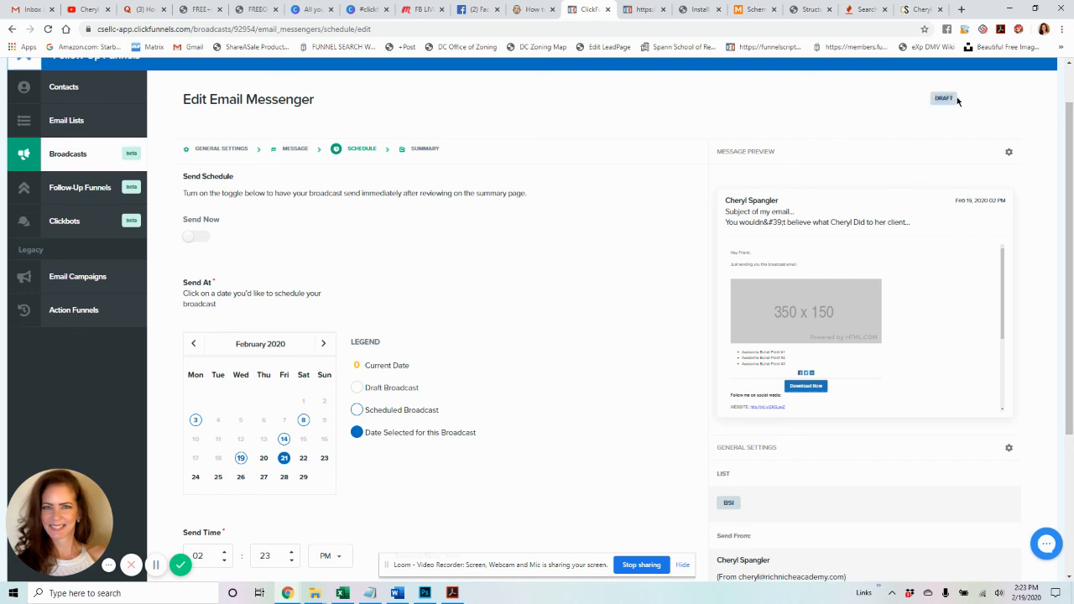
pyautogui.tripleClick(361, 388)
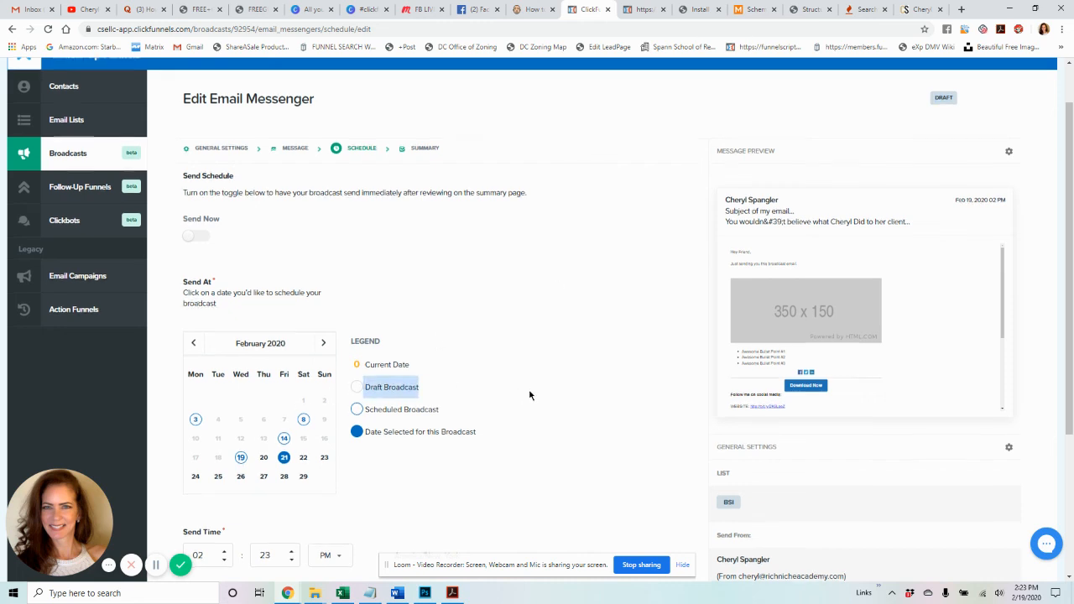
pyautogui.scroll(-3, 529, 395)
pyautogui.scroll(4, 529, 395)
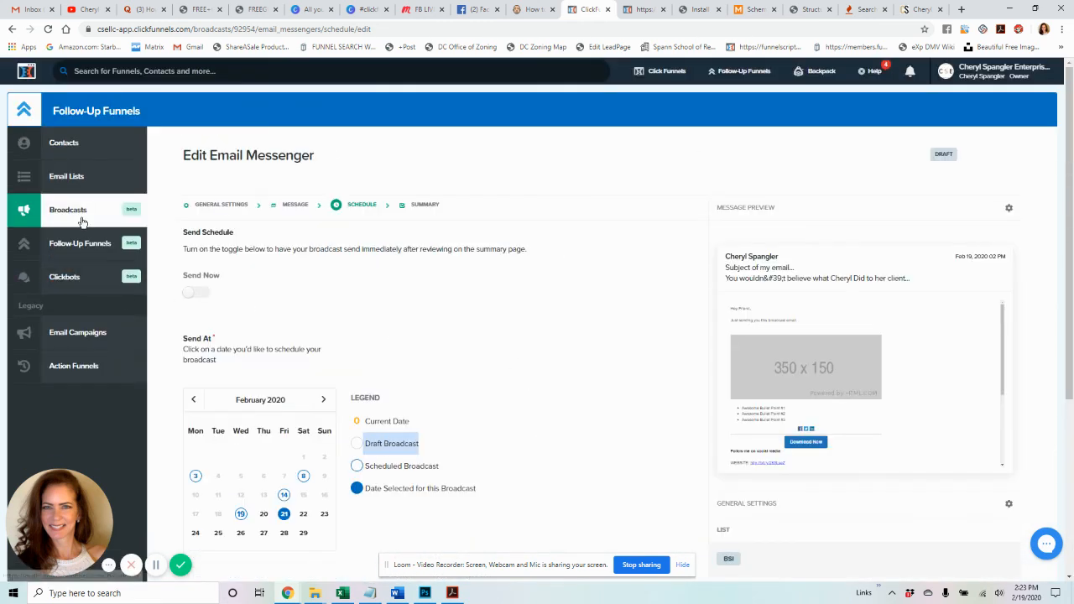
# - Confirm 'Test Email broadcast for youtube' is listed under Drafts, view its settings, then return to My Broadcasts
pyautogui.click(83, 213)
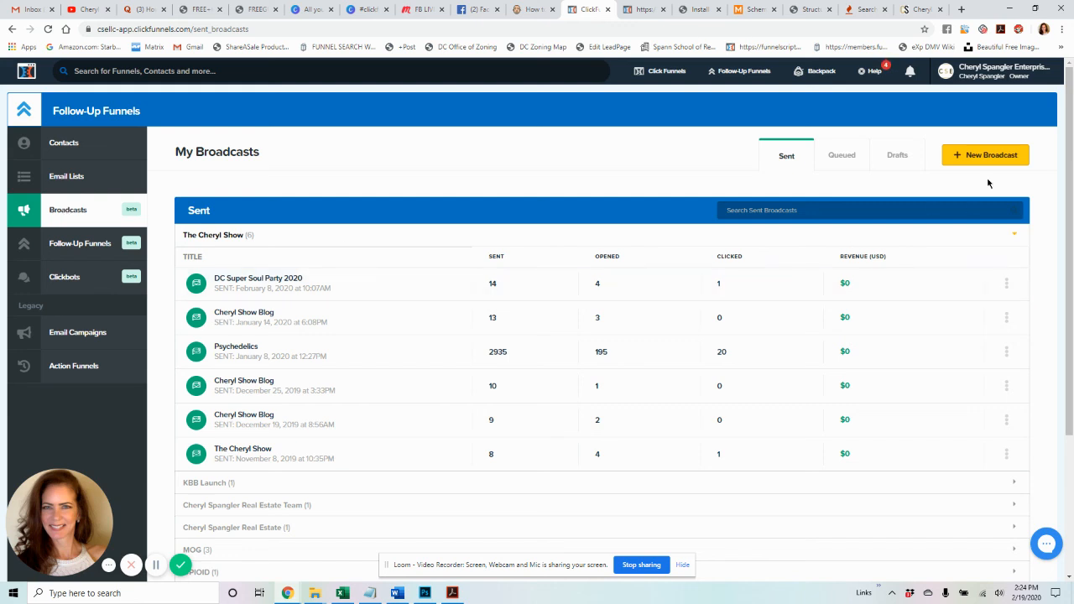
pyautogui.click(898, 157)
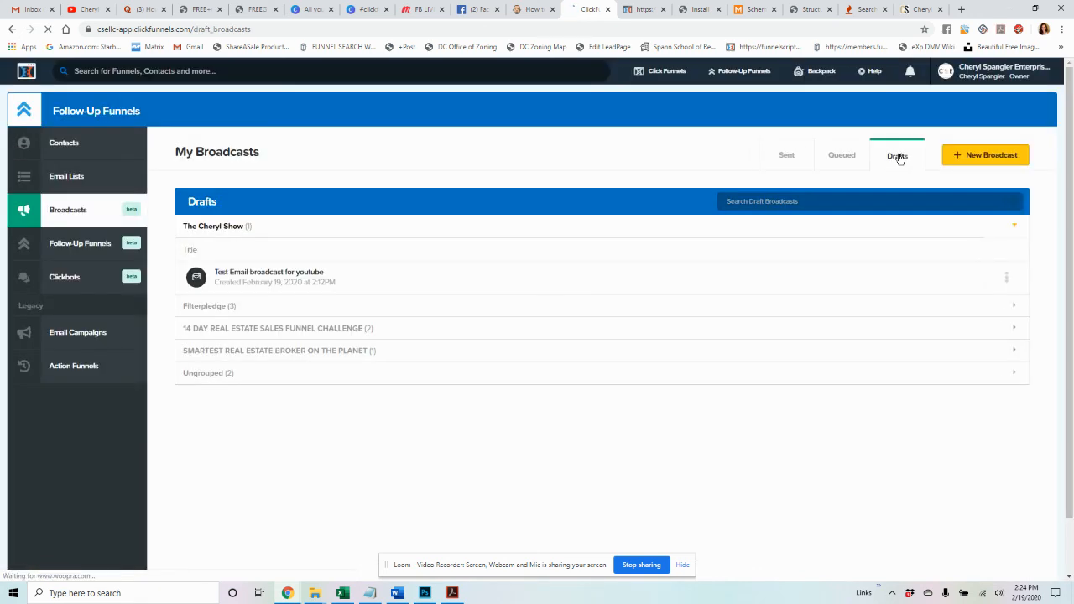
pyautogui.click(281, 273)
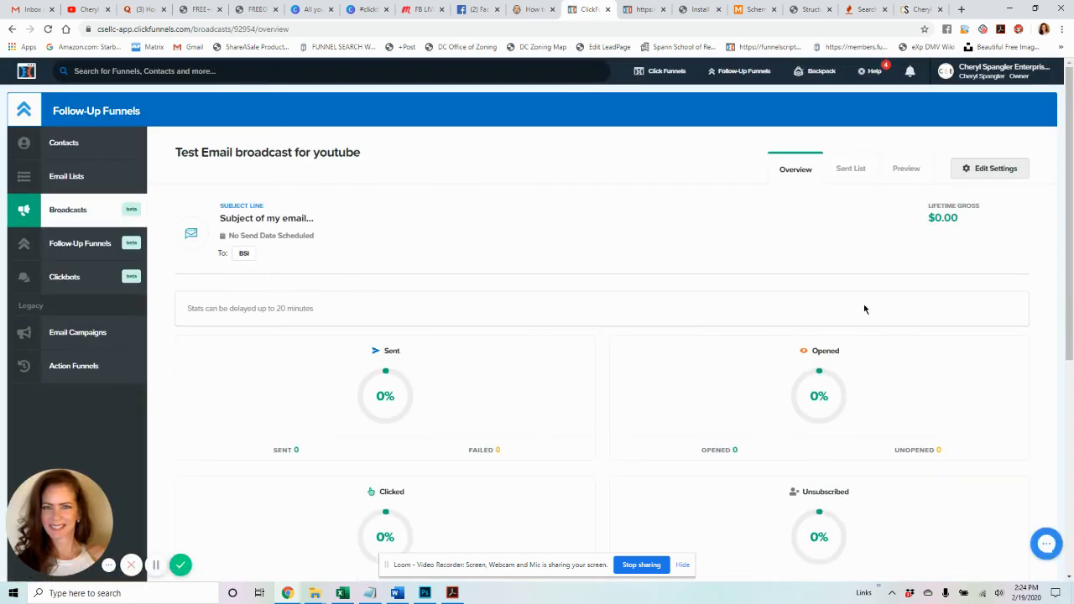
pyautogui.click(995, 171)
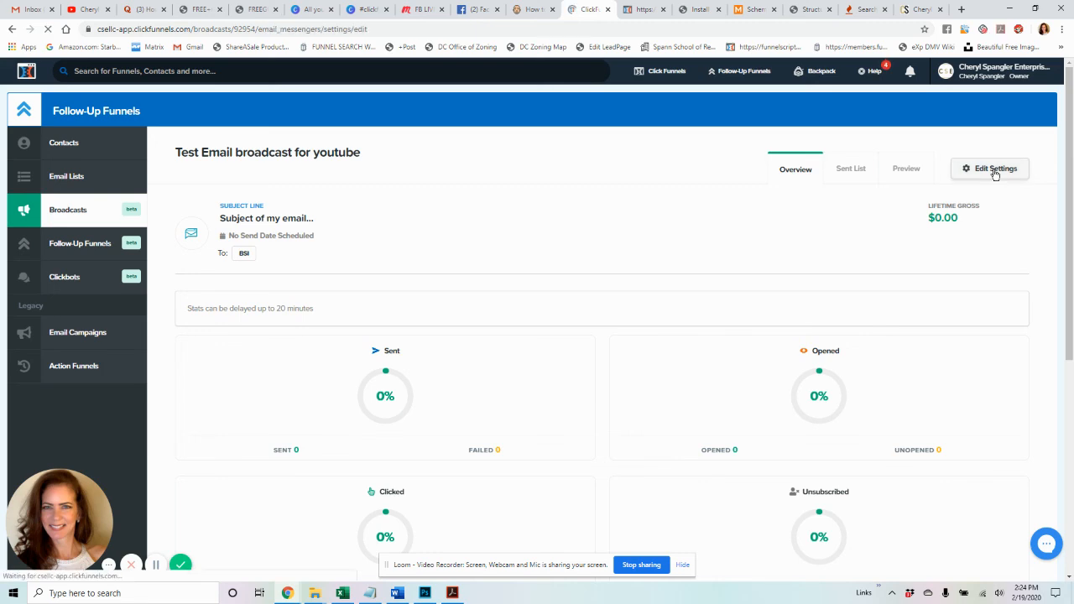
pyautogui.scroll(-4, 713, 259)
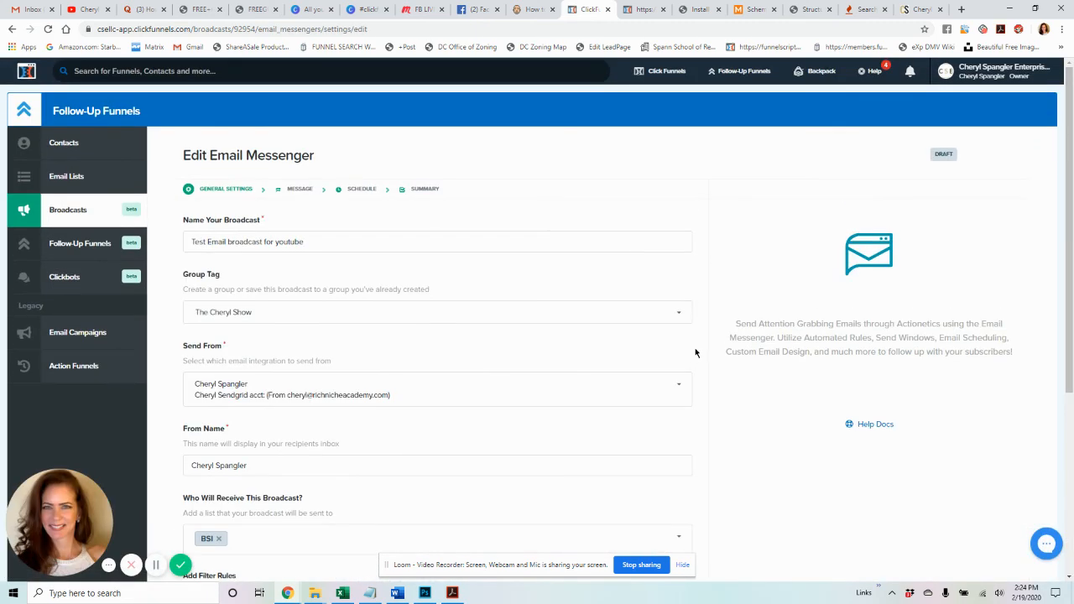
pyautogui.click(77, 208)
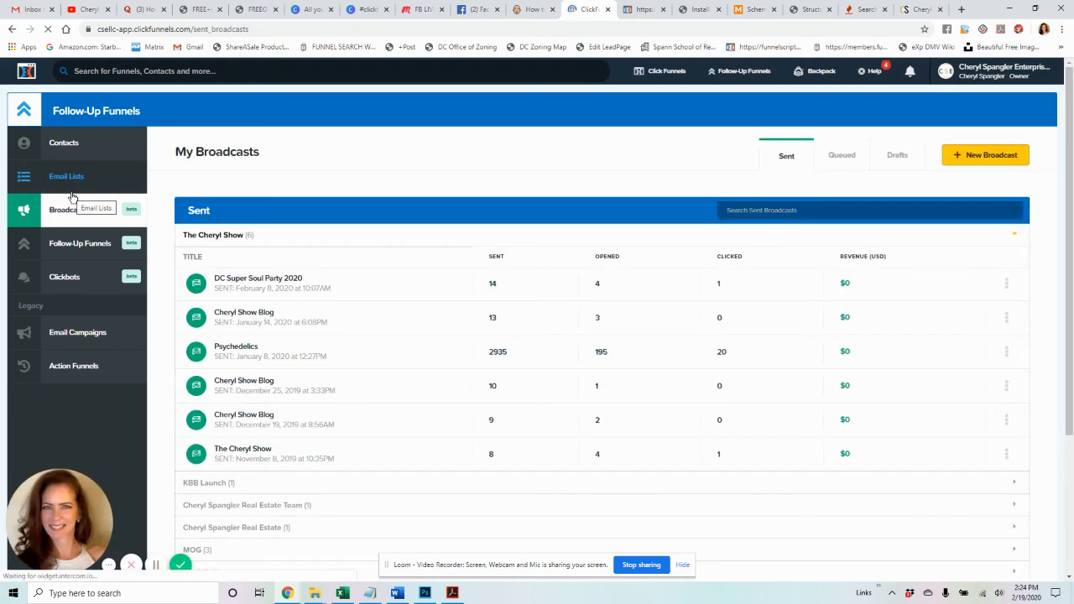
# - In Gmail, open and read the received 'Subject of my email...' test message, then return to ClickFunnels
pyautogui.click(32, 9)
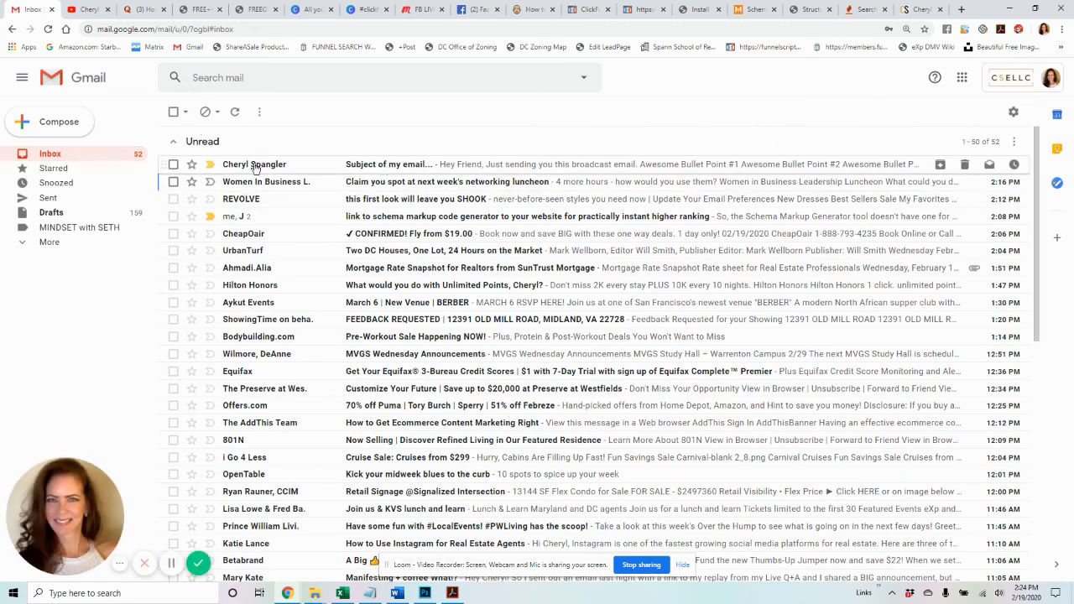
pyautogui.moveTo(265, 170)
pyautogui.click(455, 167)
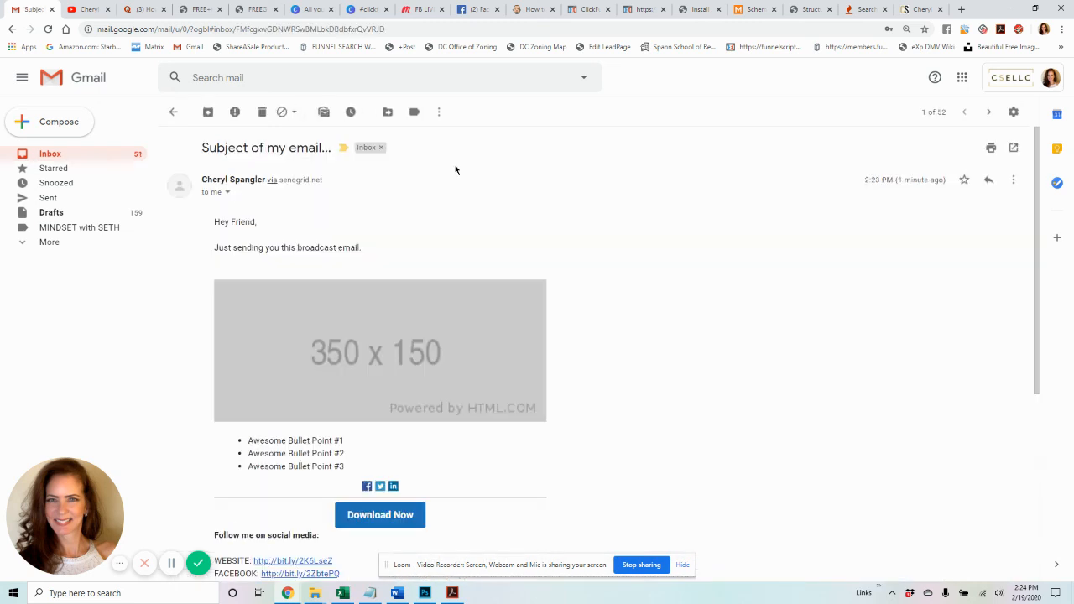
pyautogui.scroll(-4, 436, 242)
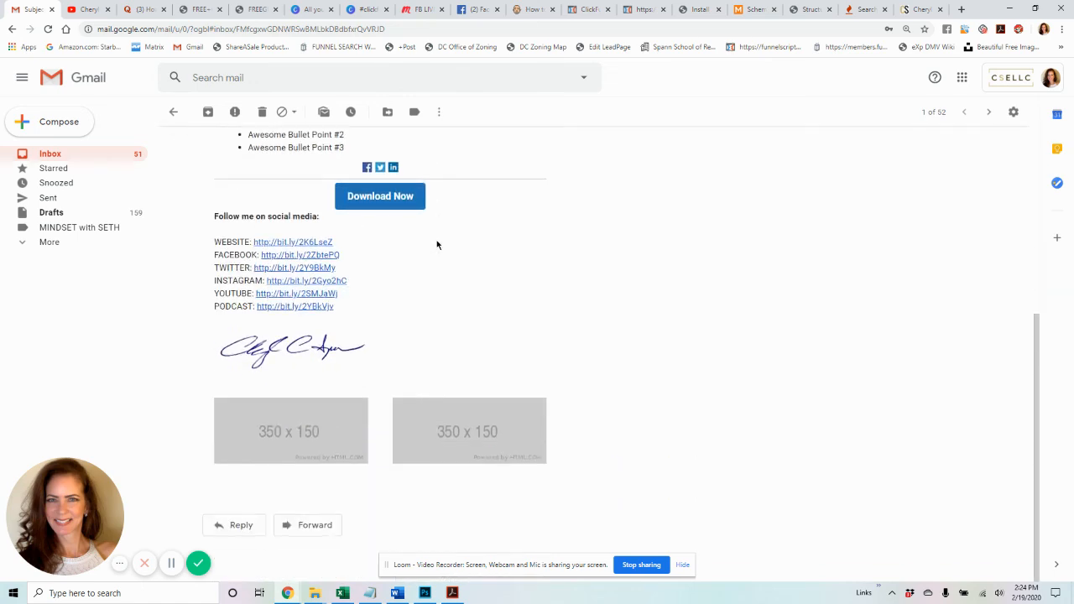
pyautogui.scroll(4, 436, 245)
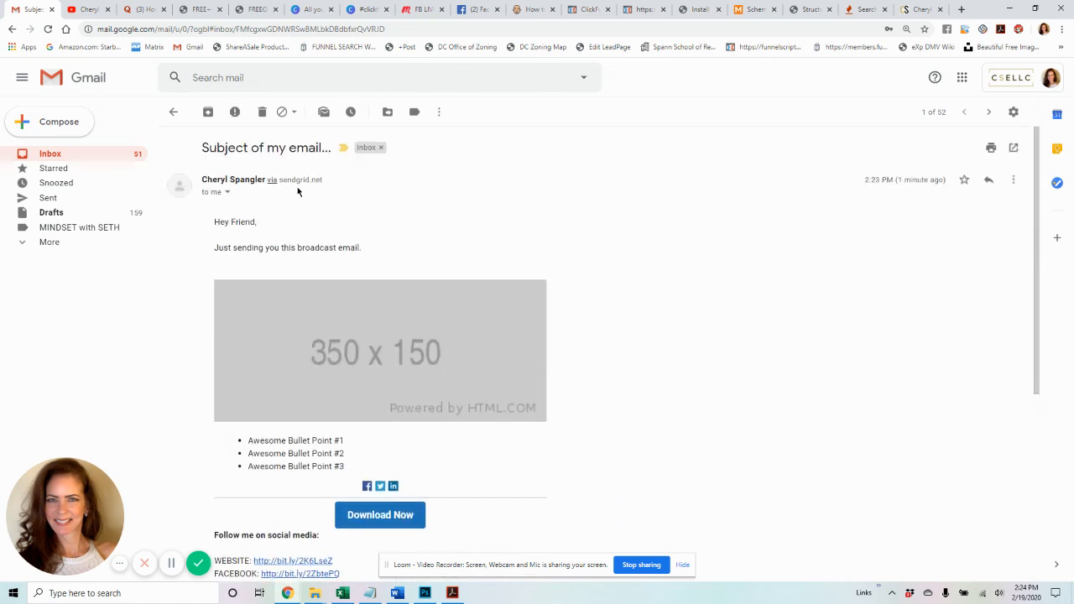
pyautogui.click(84, 156)
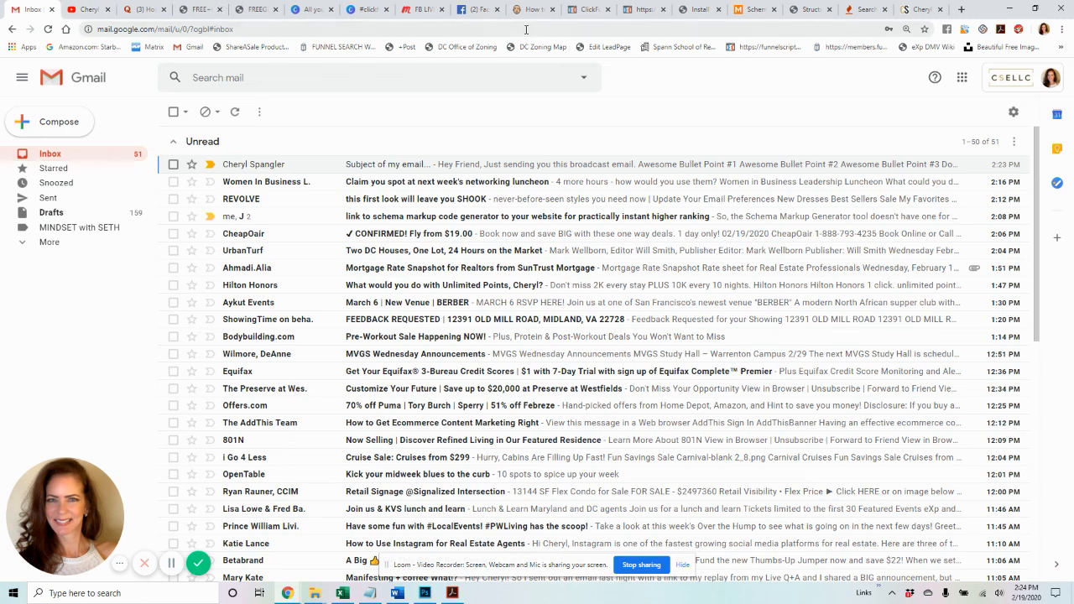
pyautogui.click(588, 10)
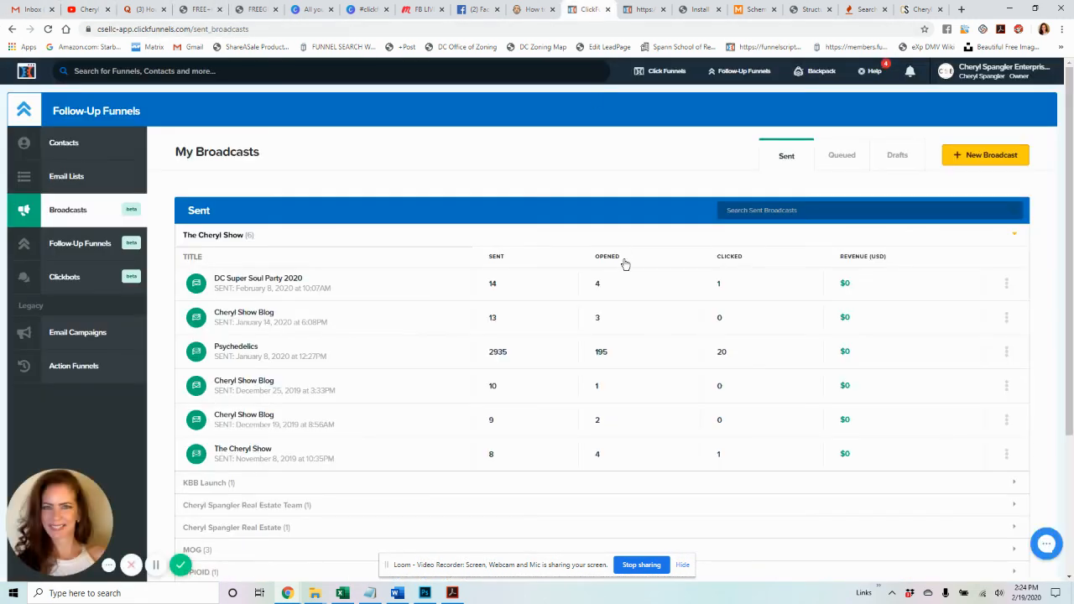